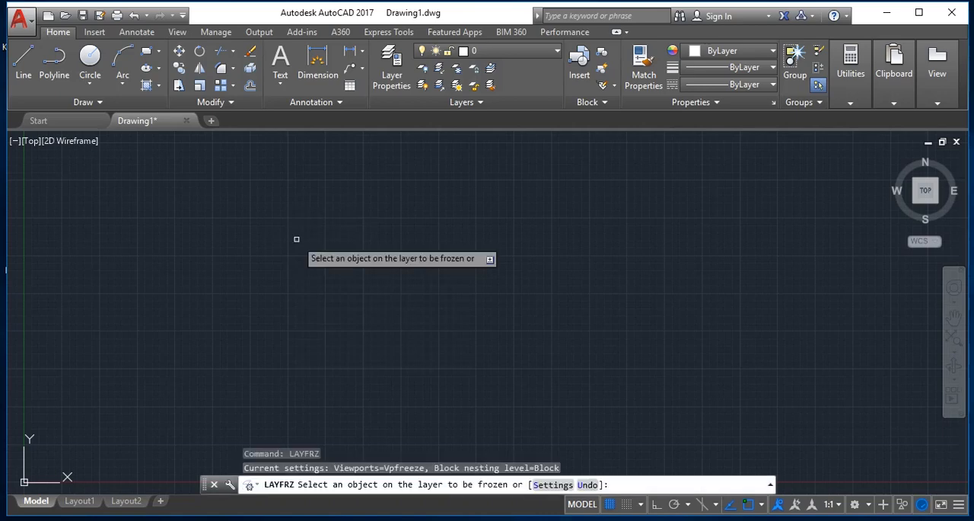
- Draw a horizontal line 20 units long with Ortho on as the upper edge of a rectangle
key("Escape")
type("l")
key("Return")
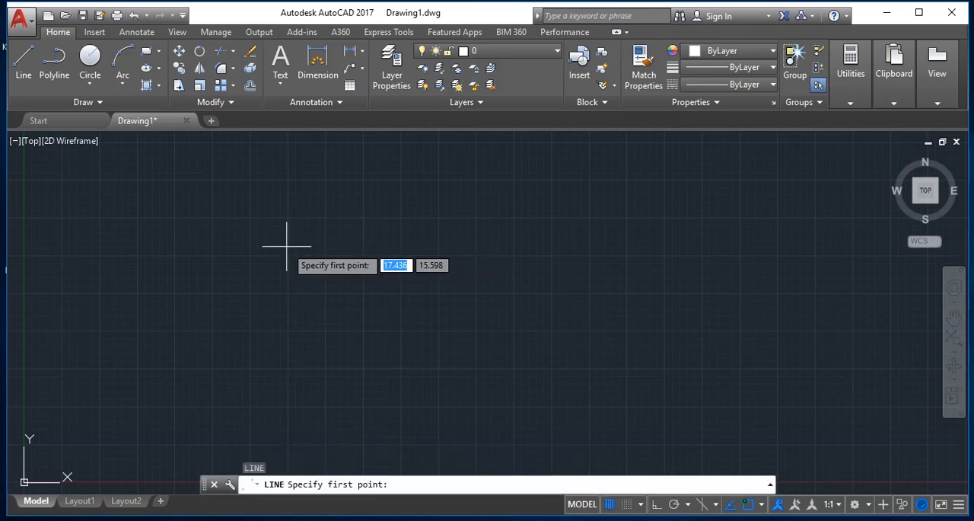
left_click(266, 244)
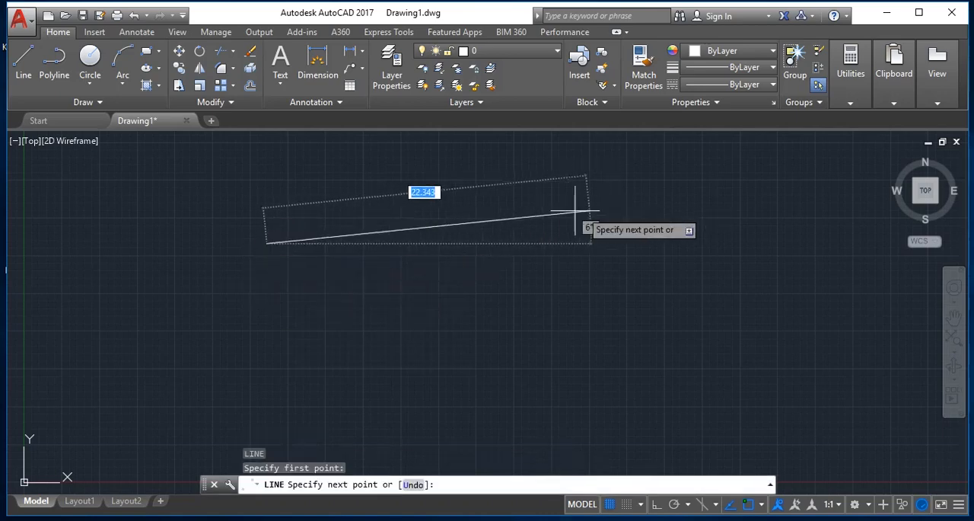
key("F8")
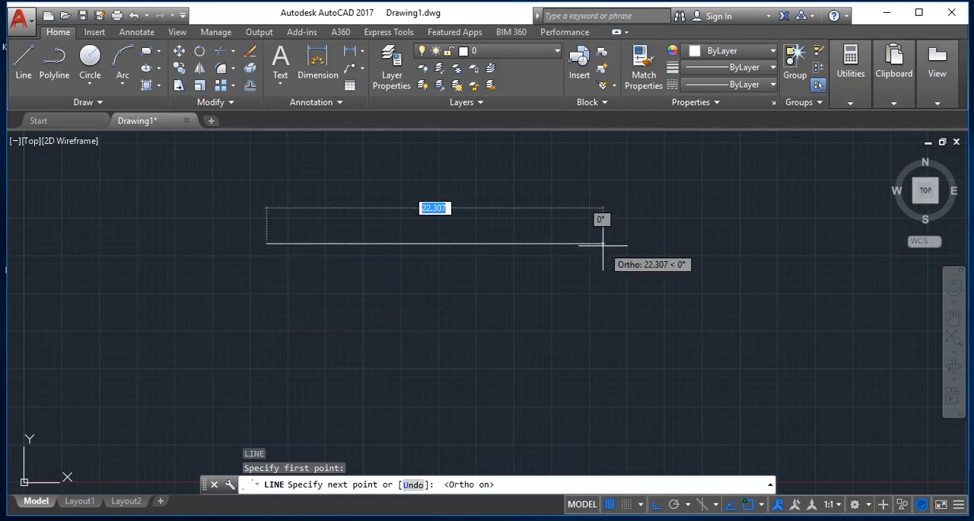
type("2")
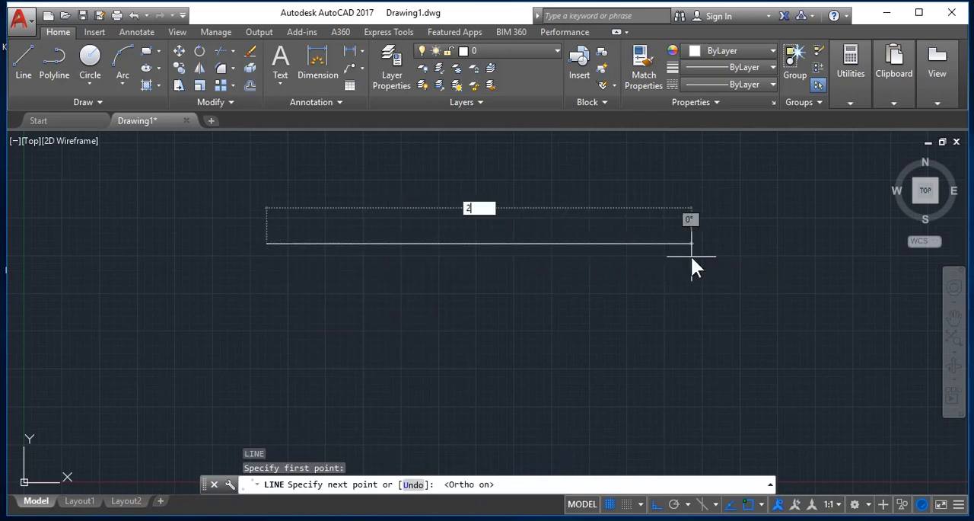
type("0")
key("Return")
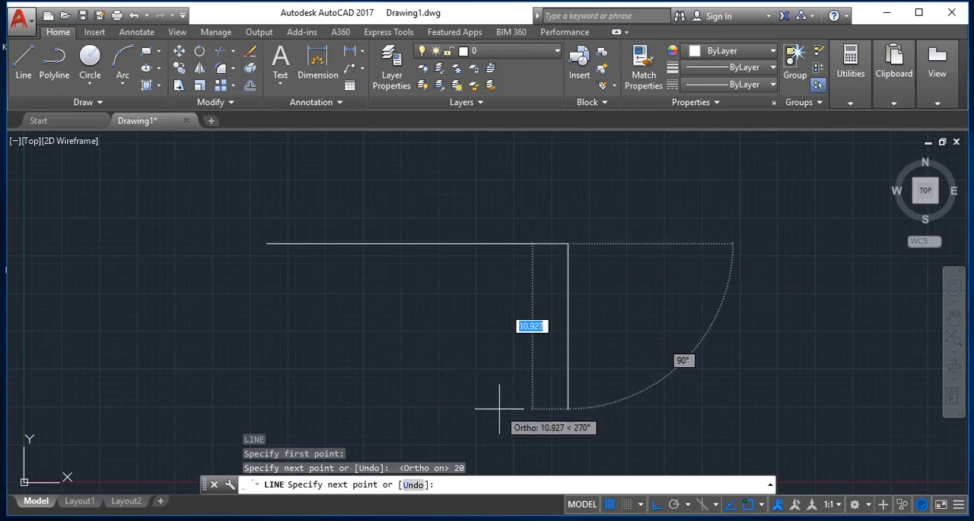
- Complete the rectangle with a 10-unit right edge, a 20-unit lower edge and a left edge back to the start point
type("10")
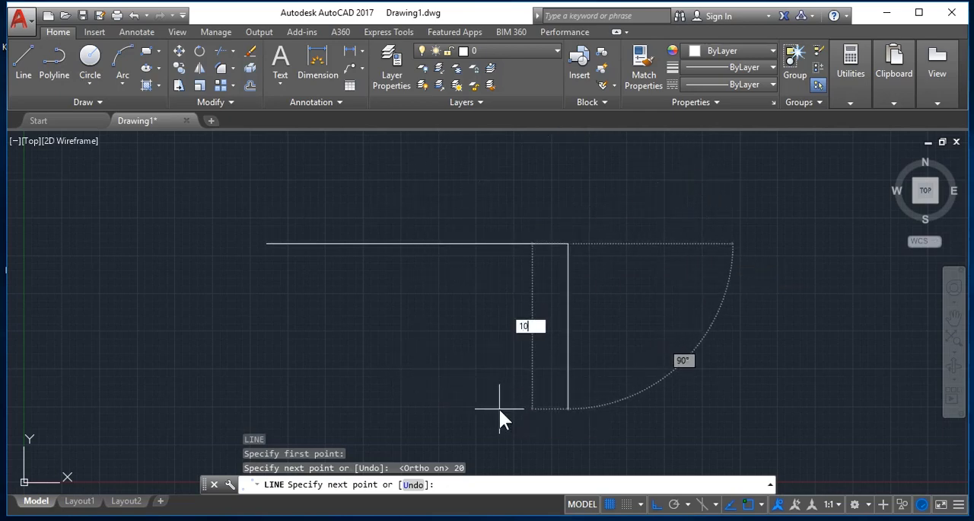
key("Return")
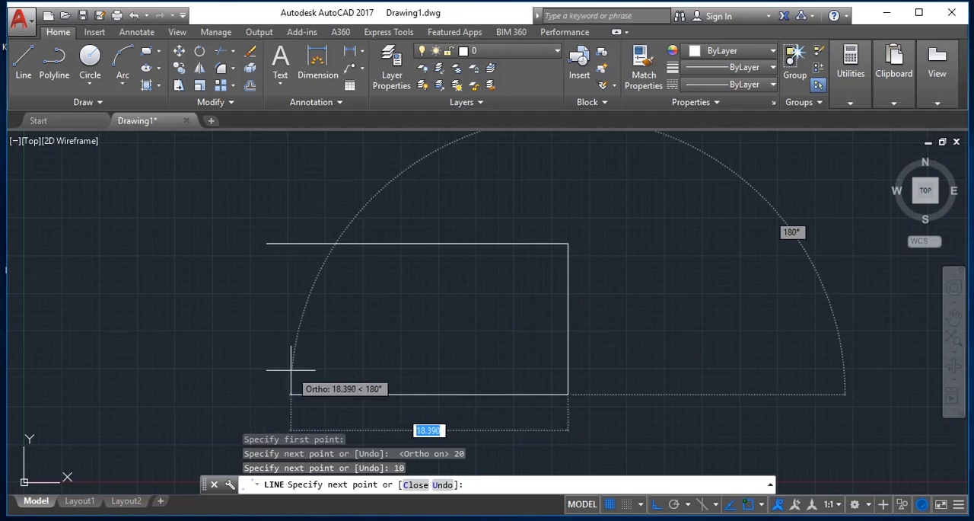
type("20")
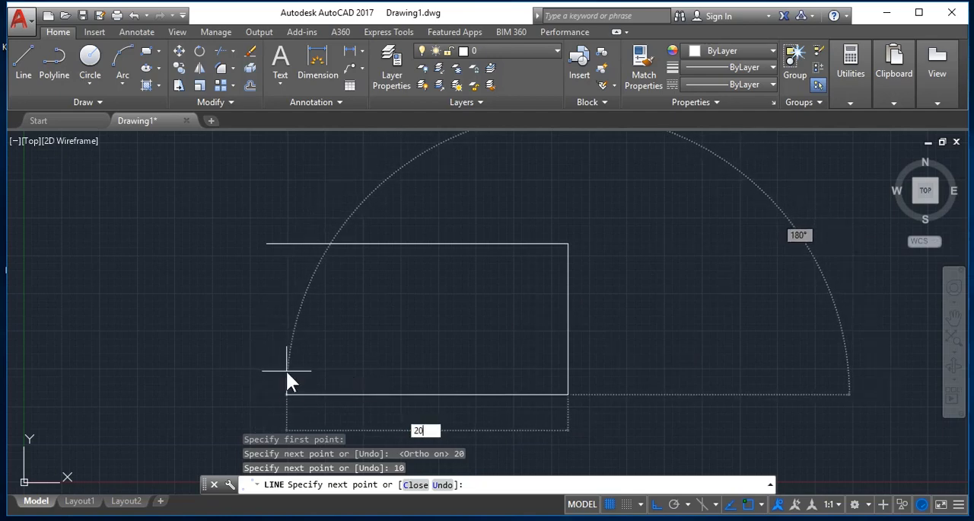
key("Return")
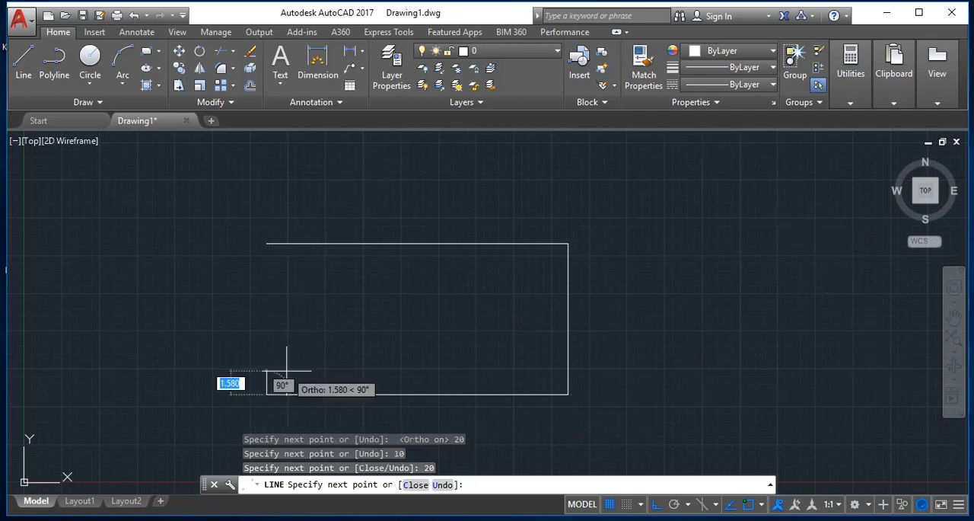
left_click(263, 244)
key("Return")
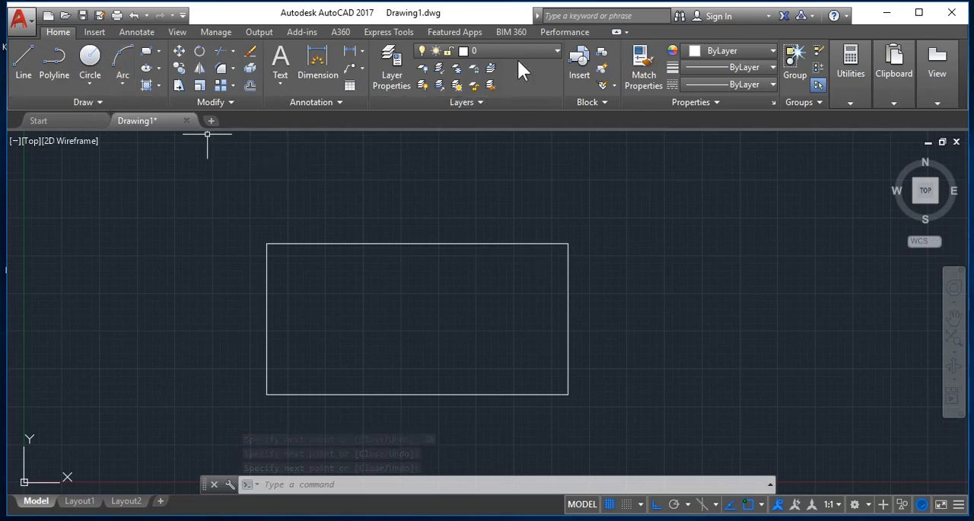
- Create a new layer named Layer1 with index color 137
left_click(398, 69)
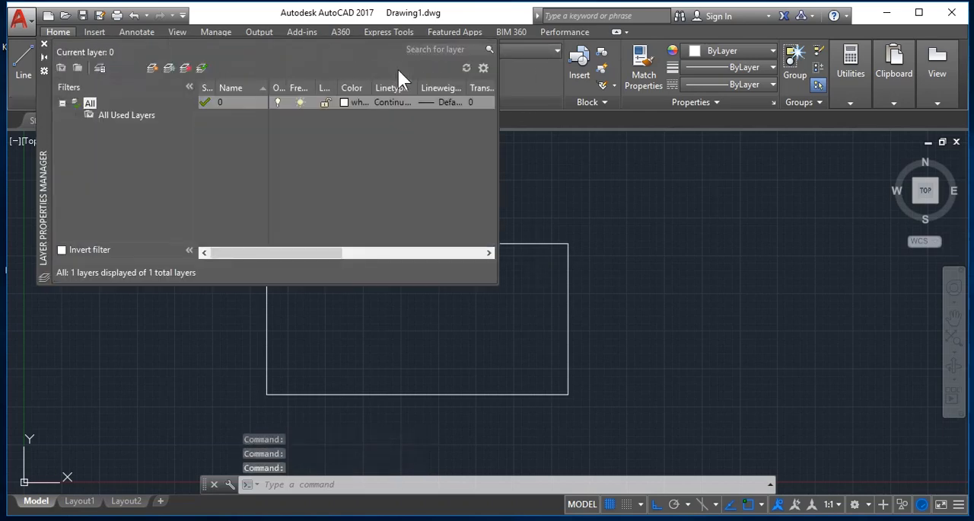
left_click(151, 70)
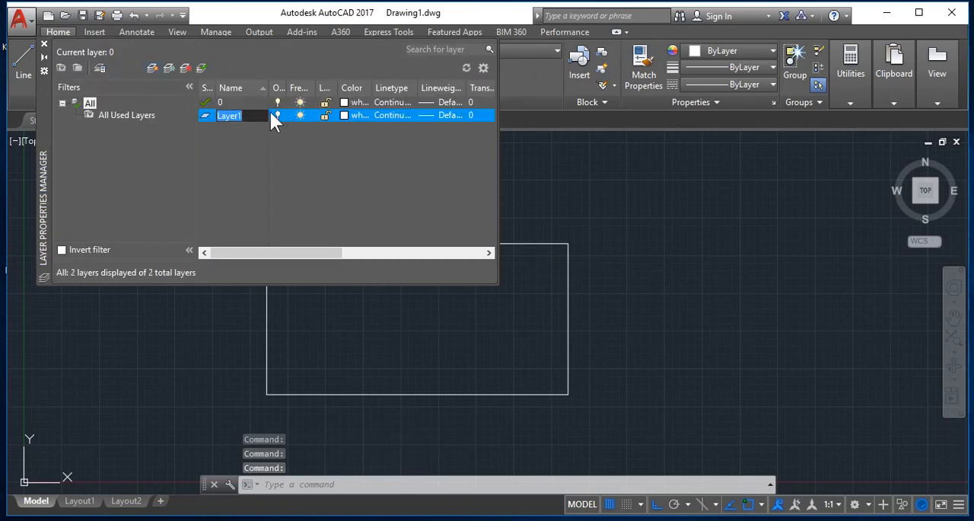
left_click(344, 114)
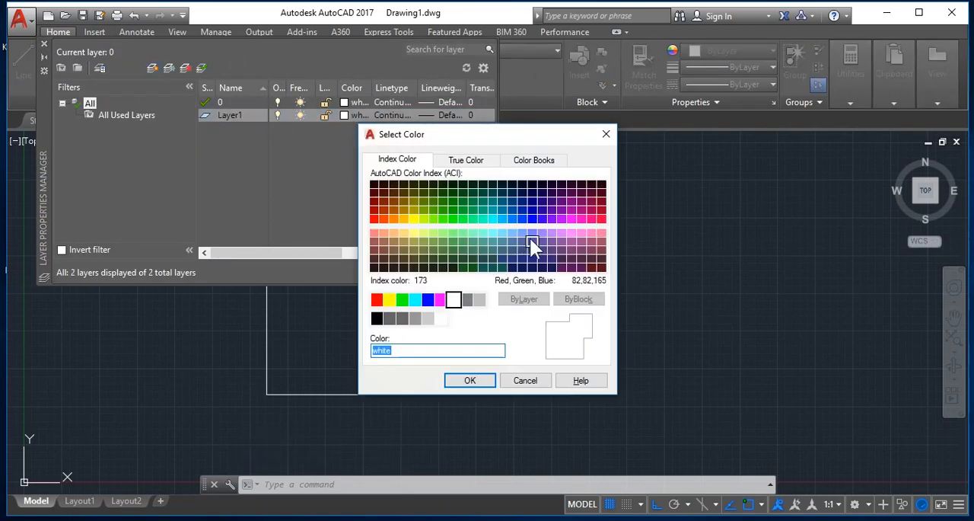
left_click(492, 259)
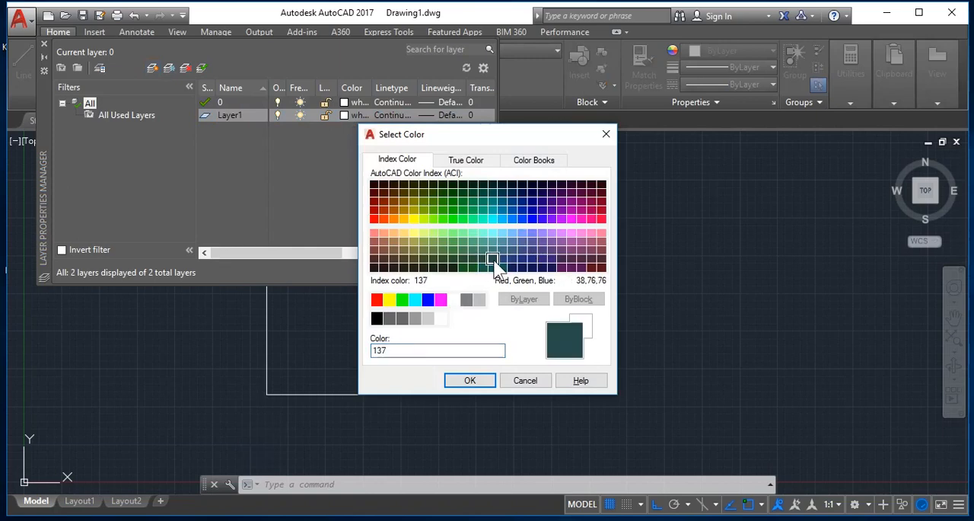
left_click(470, 380)
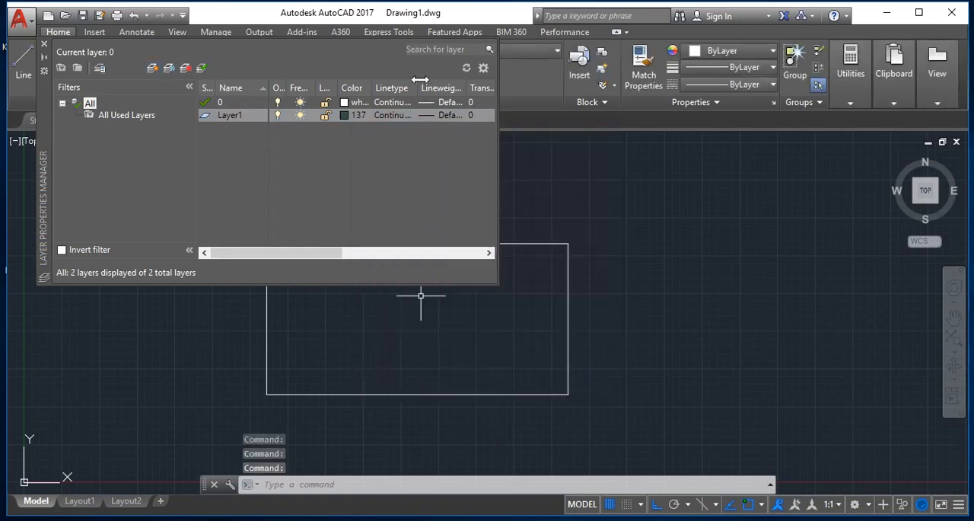
left_click(44, 44)
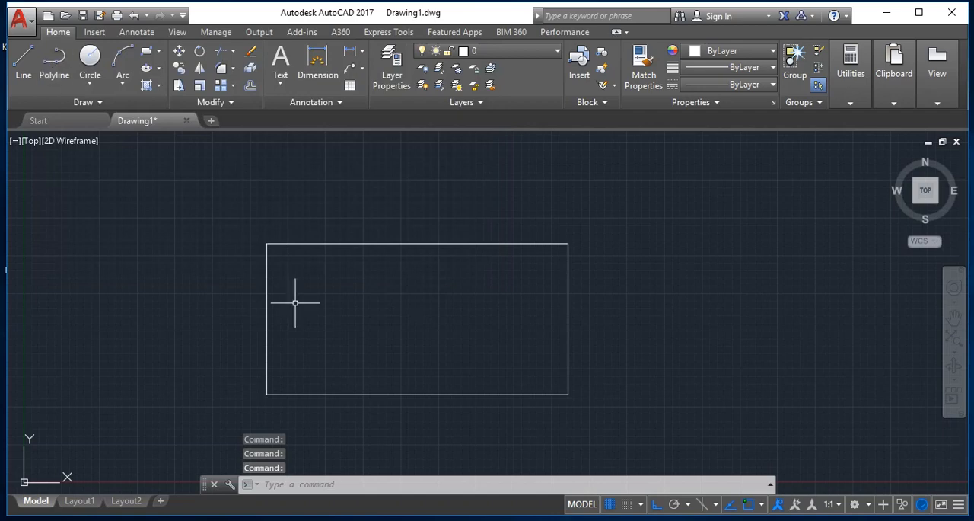
- Make Layer1 current and trace the rectangle through all four corners with a polyline, ending at the starting corner
left_click(57, 64)
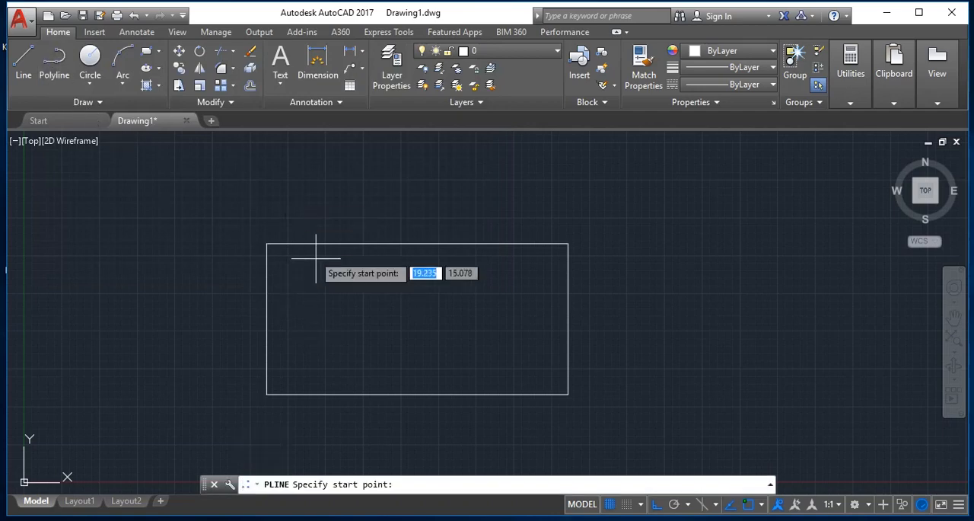
left_click(520, 47)
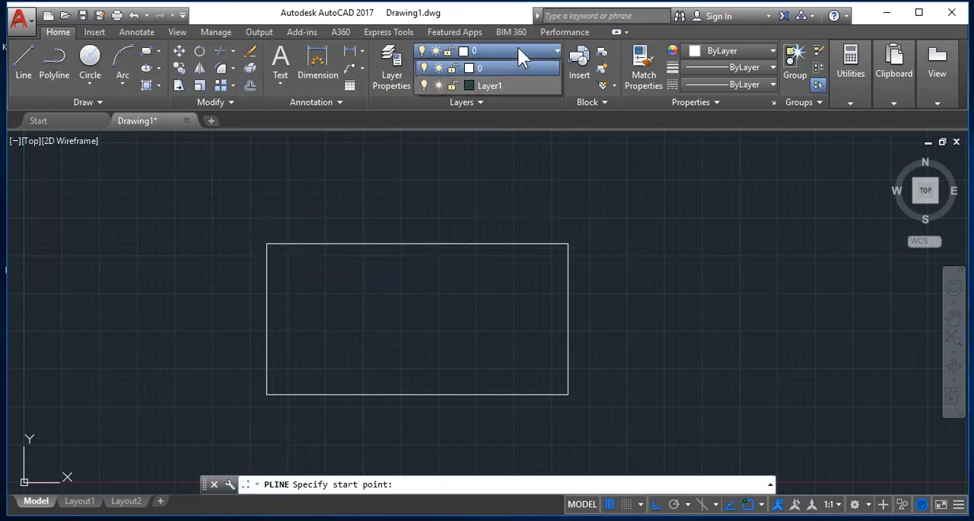
left_click(493, 86)
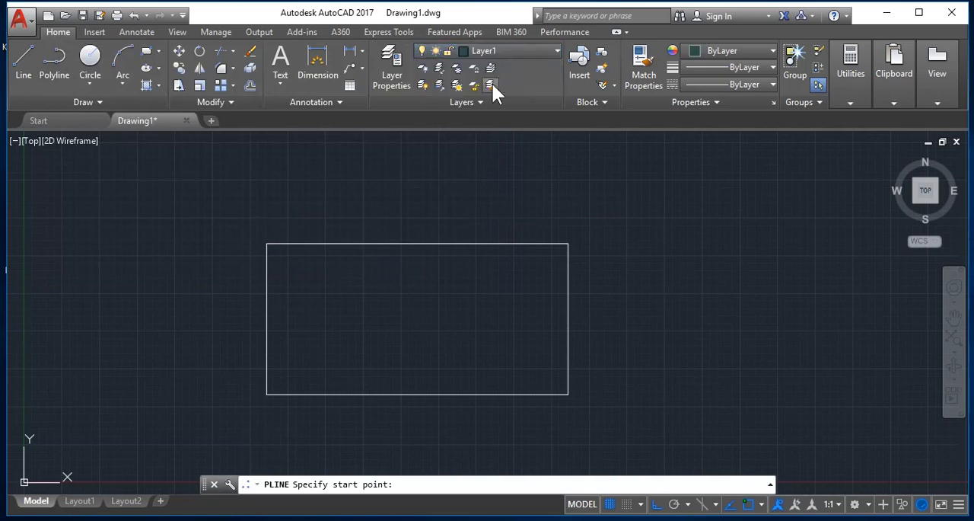
left_click(267, 244)
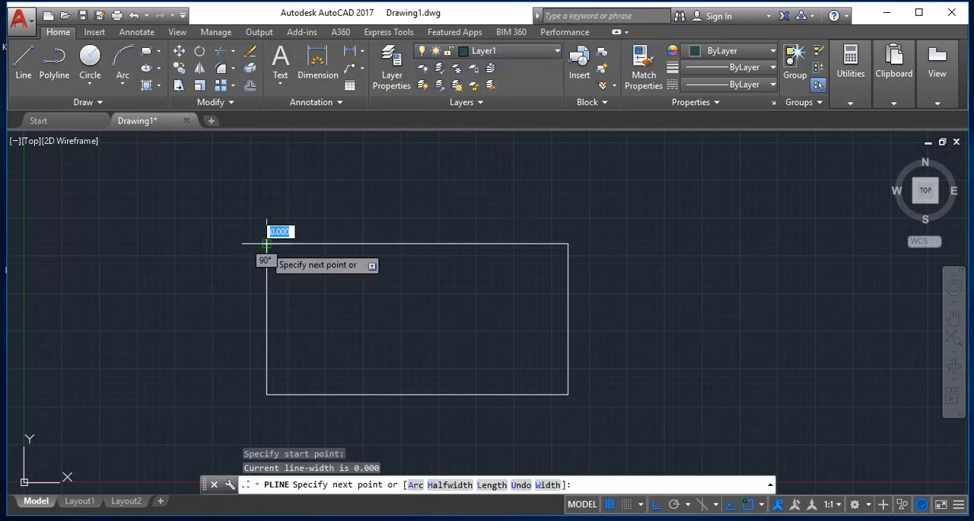
left_click(568, 243)
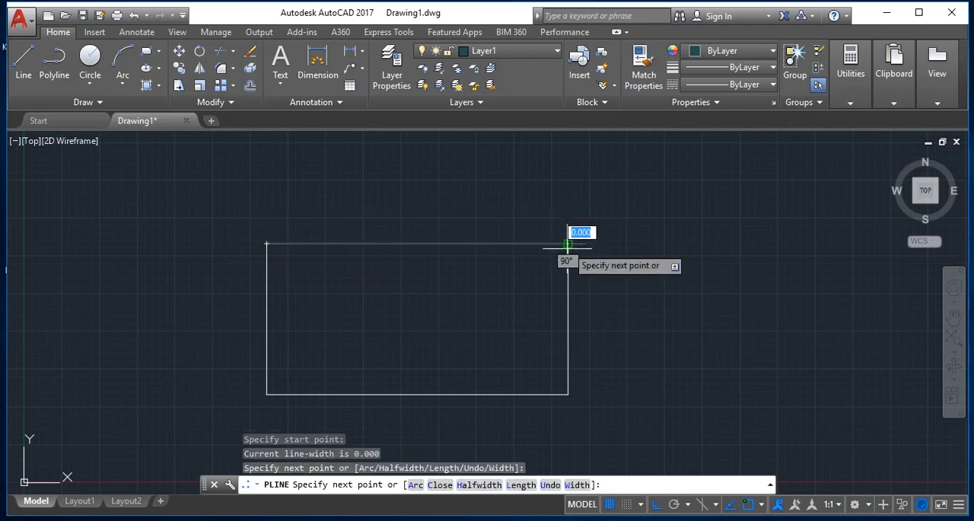
left_click(568, 394)
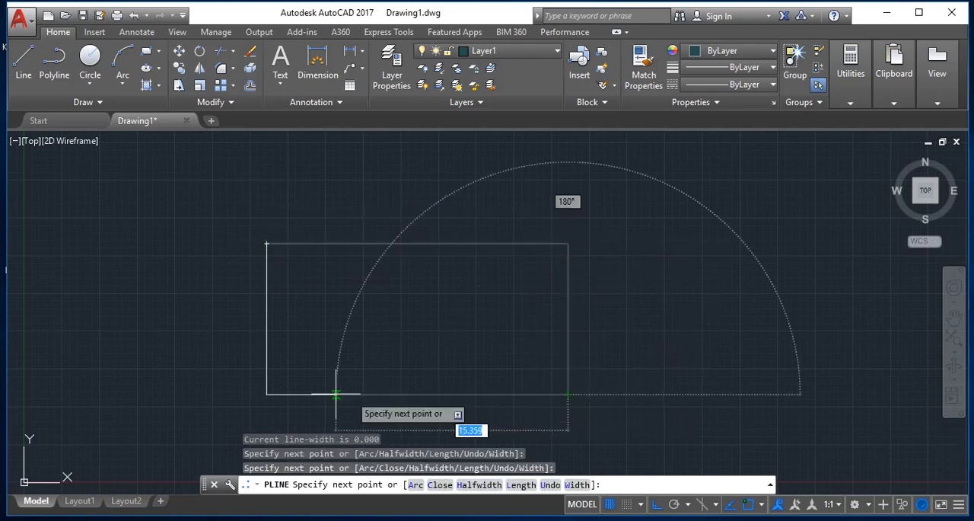
left_click(267, 394)
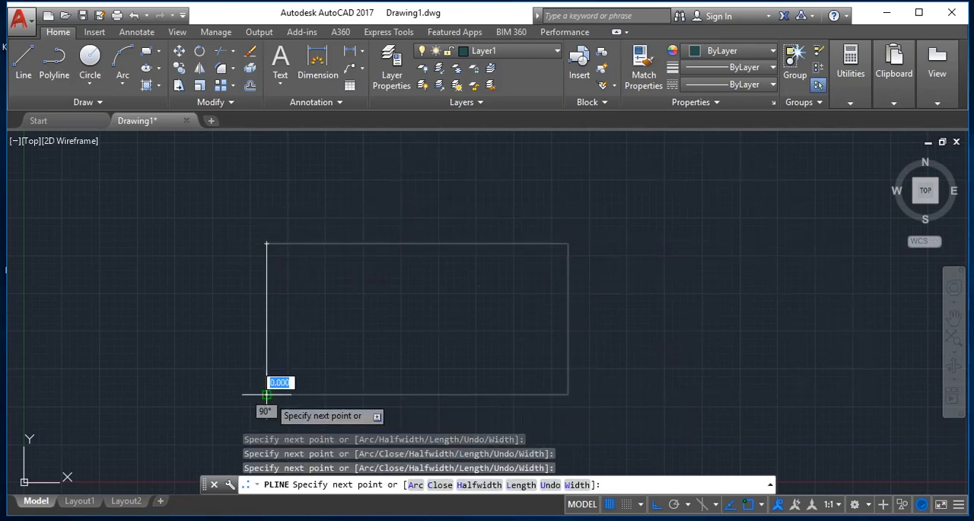
left_click(260, 244)
key("Return")
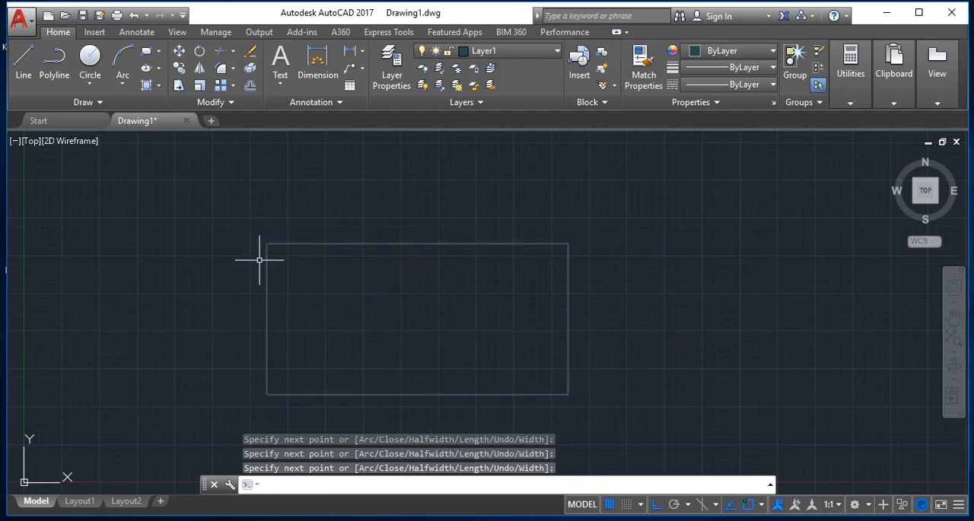
- Turn off layer 0, keeping Layer1 as the current layer
left_click(548, 52)
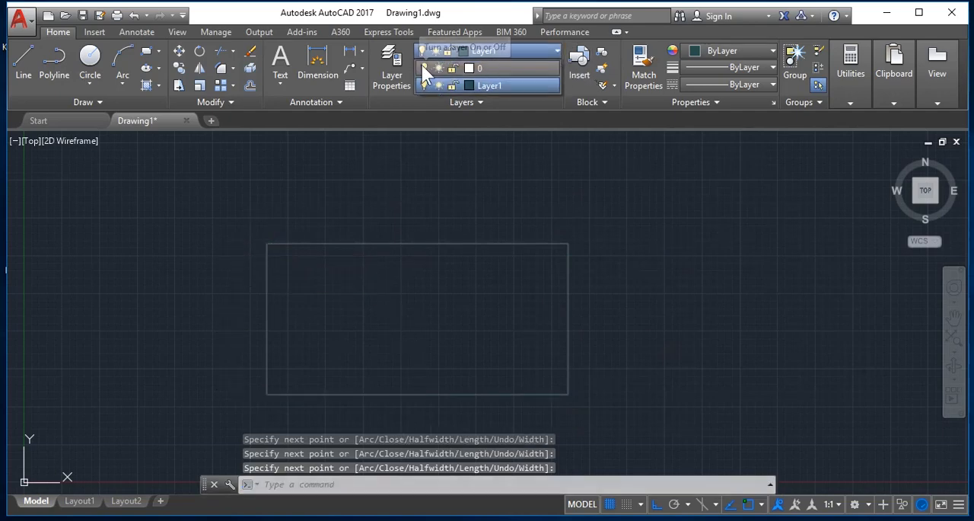
left_click(422, 66)
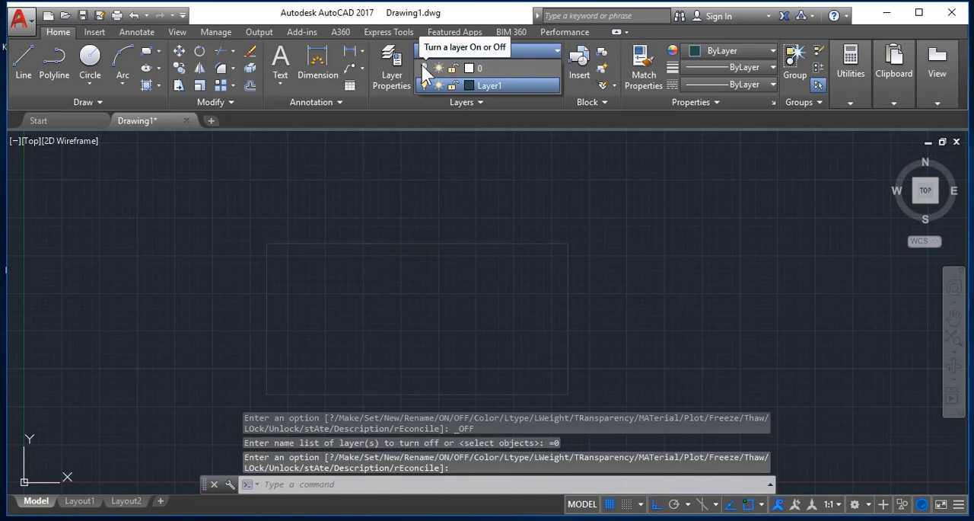
left_click(513, 88)
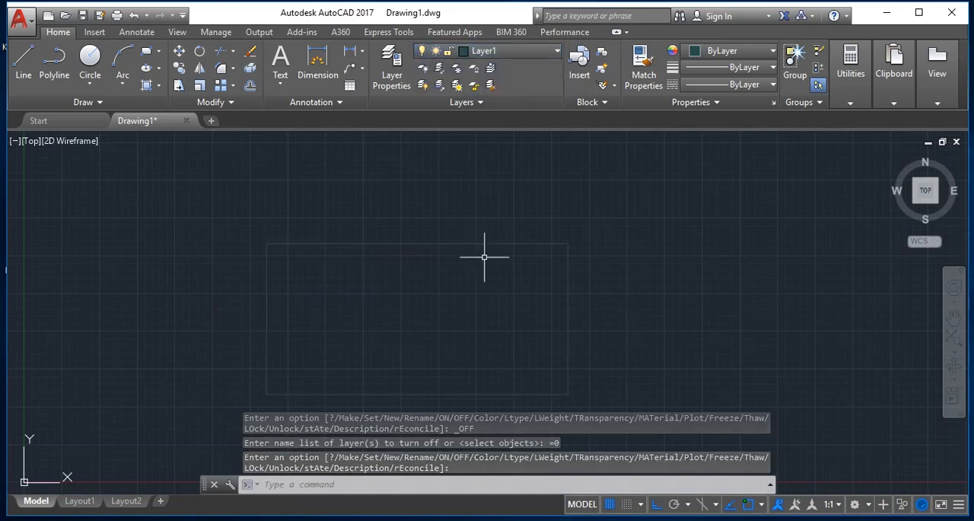
- Create a polyline boundary with the Boundary command from an internal point inside the rectangle
key("Escape")
type("BR")
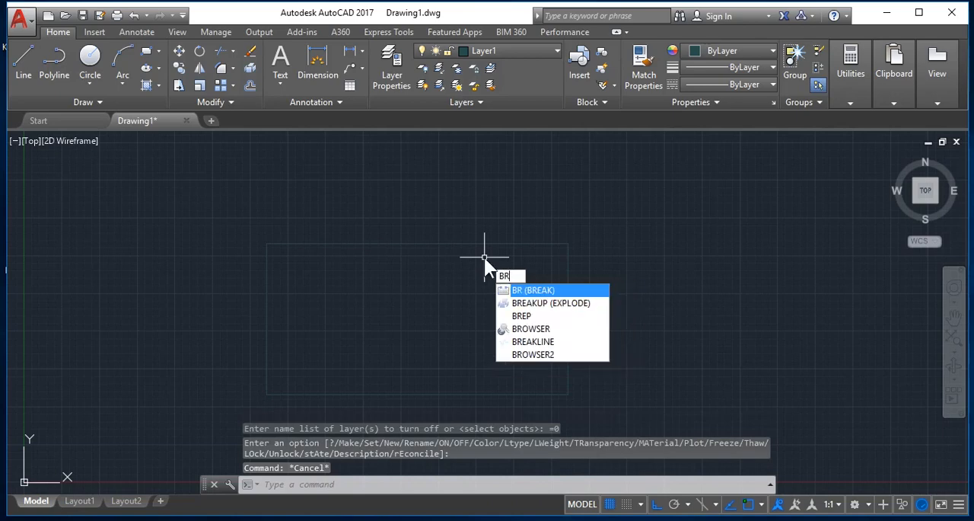
type("O")
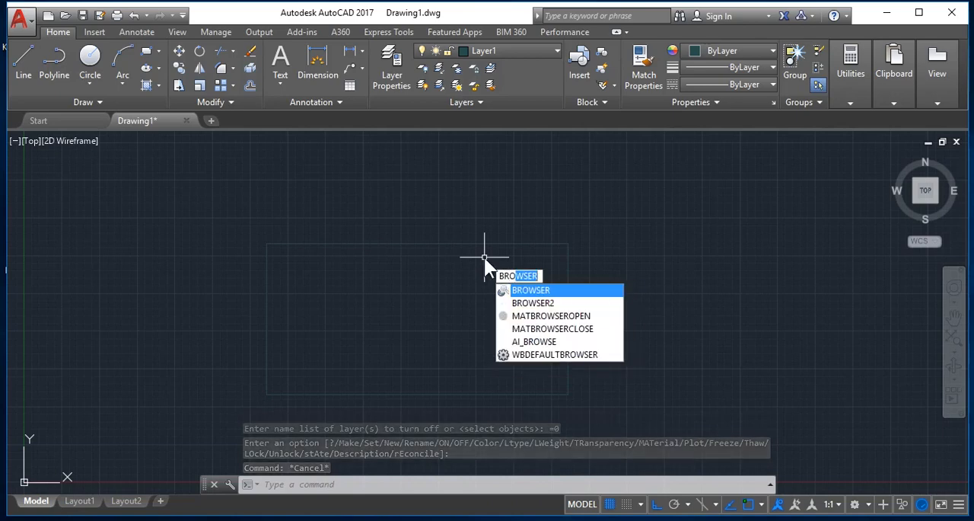
key("BackSpace")
key("BackSpace")
type("Or")
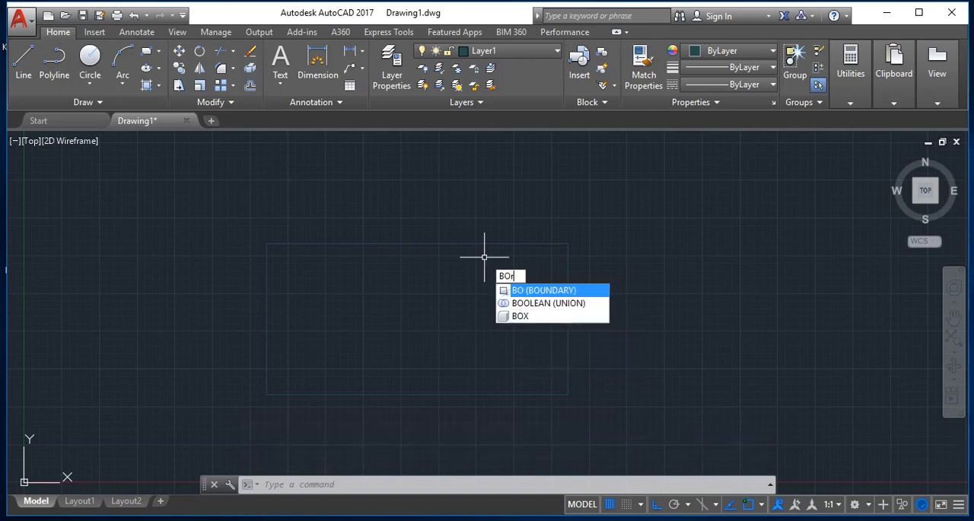
key("BackSpace")
key("Return")
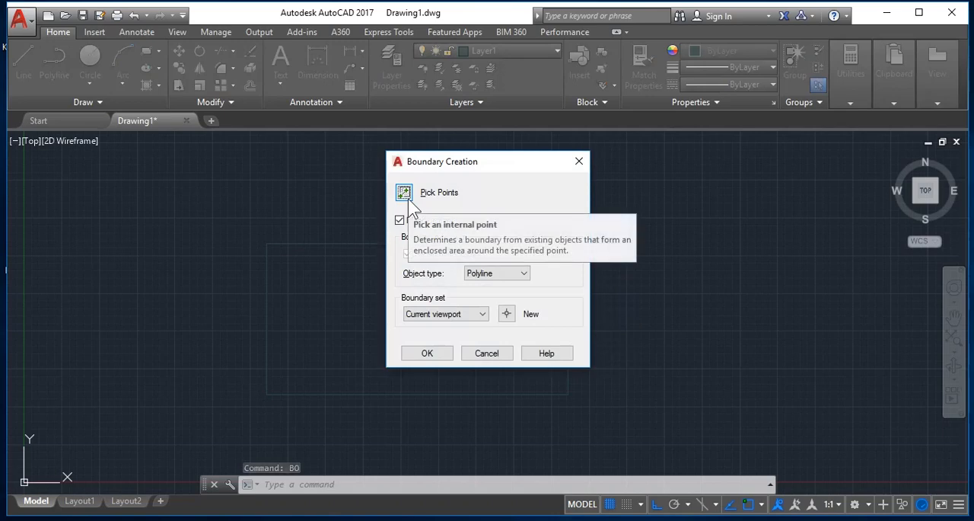
left_click(405, 195)
left_click(410, 310)
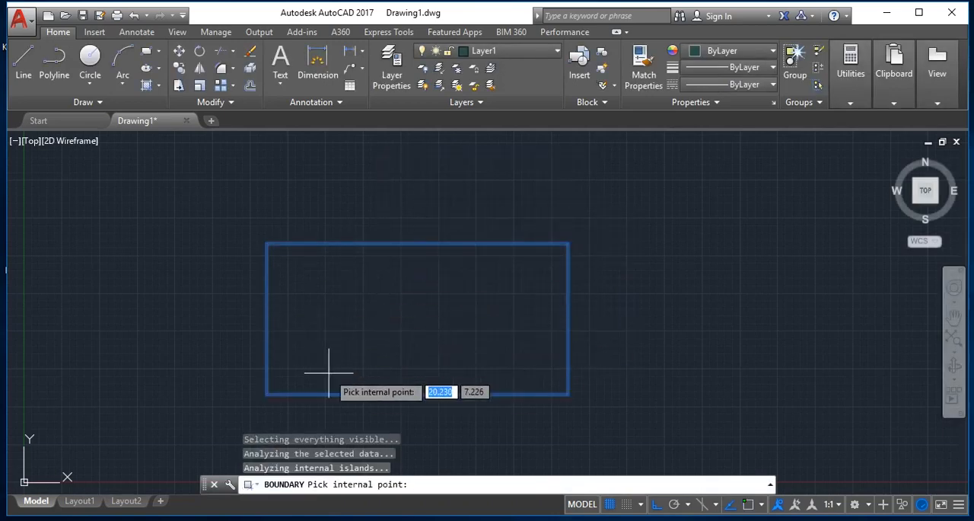
key("Return")
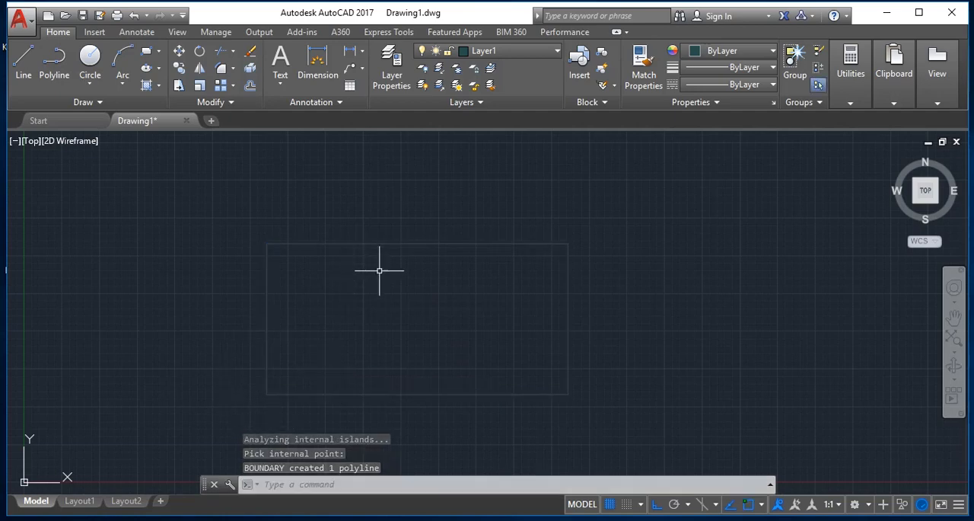
type("EXT")
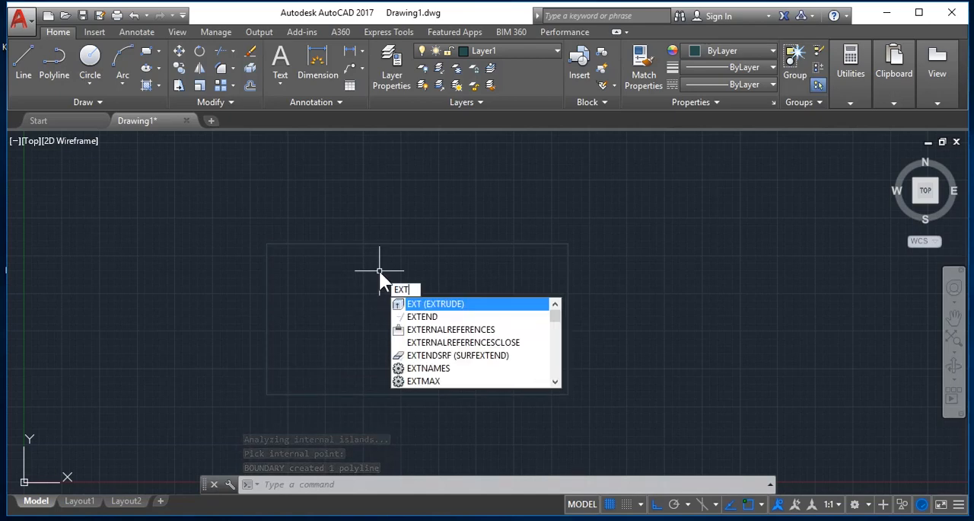
key("Escape")
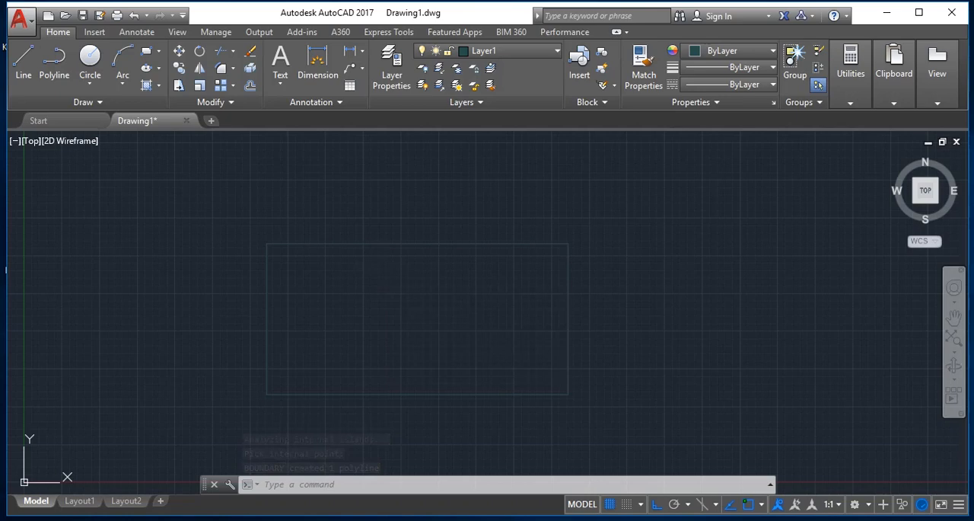
- Extrude the closed rectangular boundary to a height of .12 with the Extrude command
type("EXT")
key("Return")
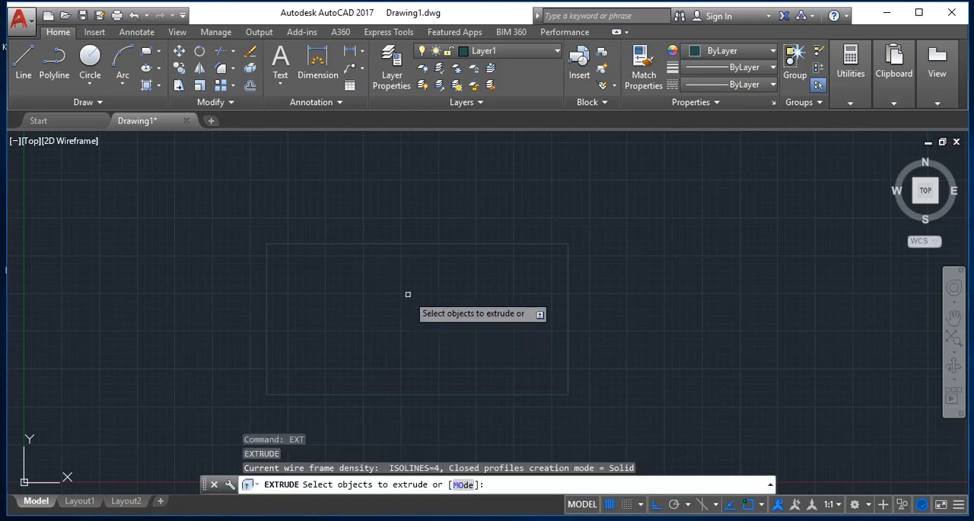
left_click(393, 244)
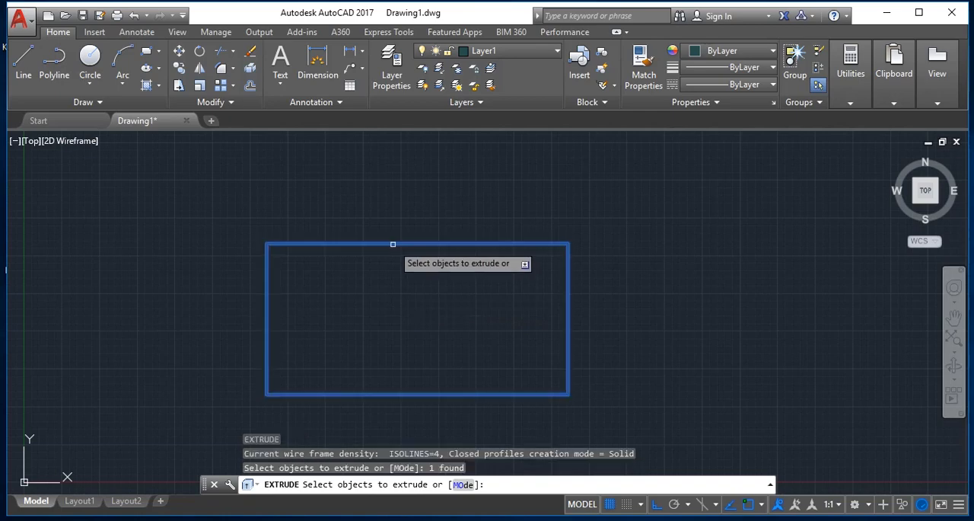
key("Return")
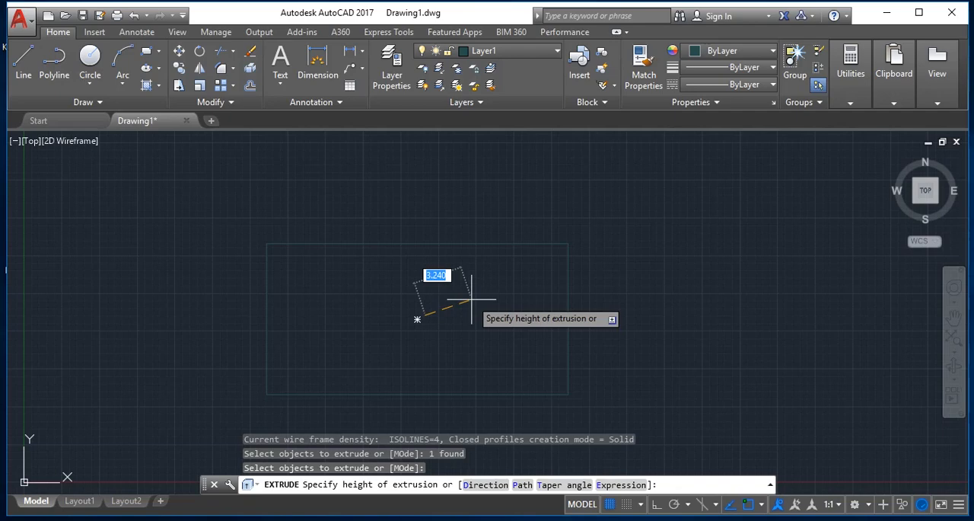
type(".12")
key("Return")
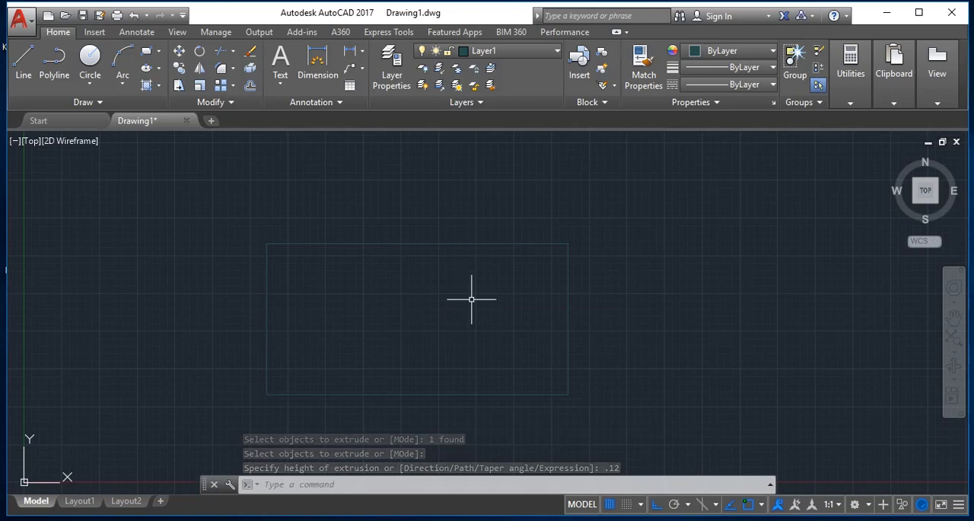
- Set the preset SW Isometric view as current in the View Manager
type("v")
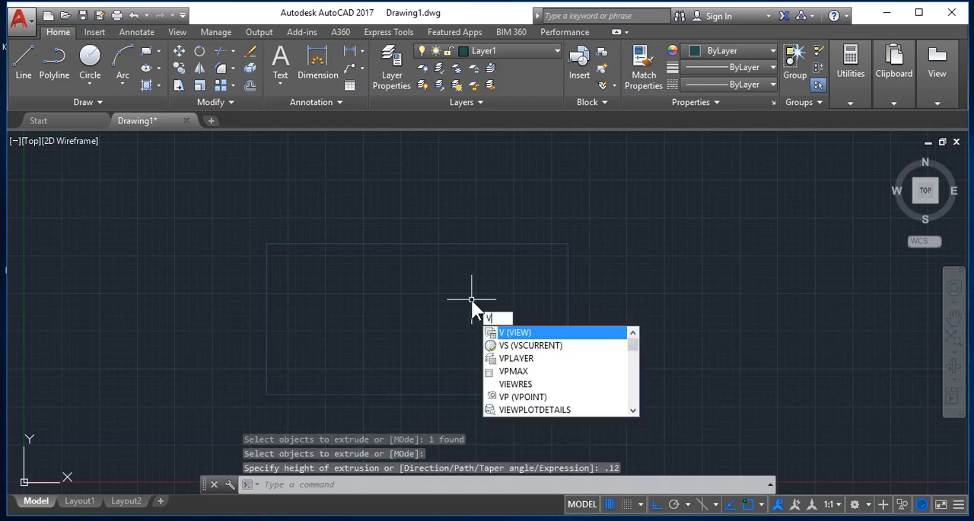
key("Return")
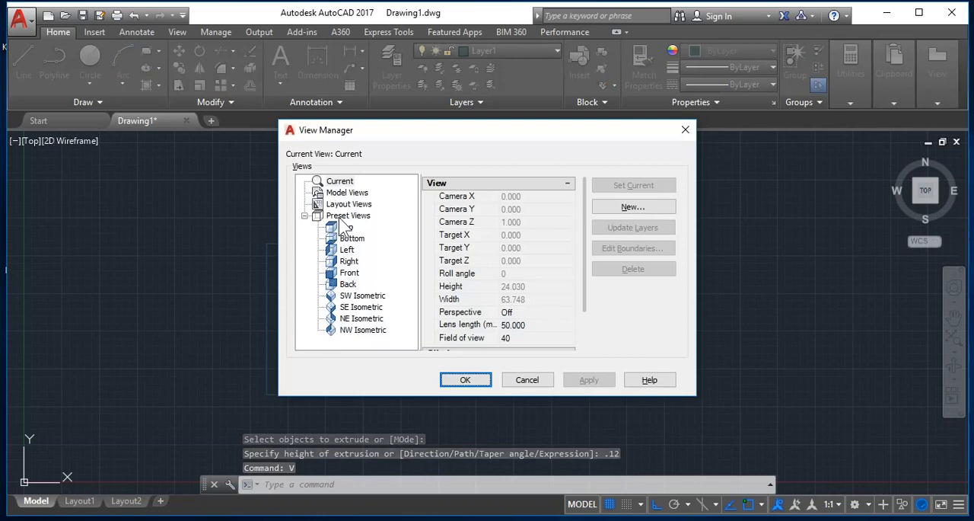
left_click(339, 296)
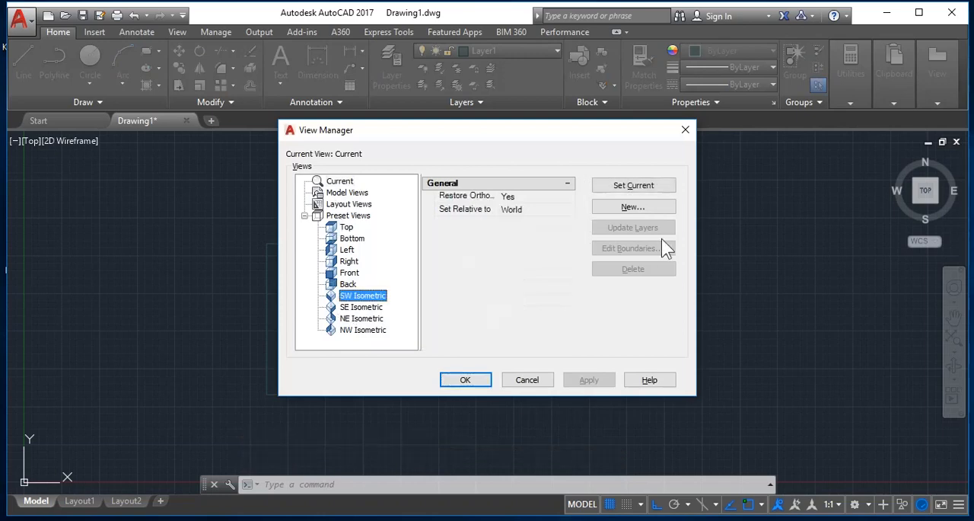
left_click(651, 185)
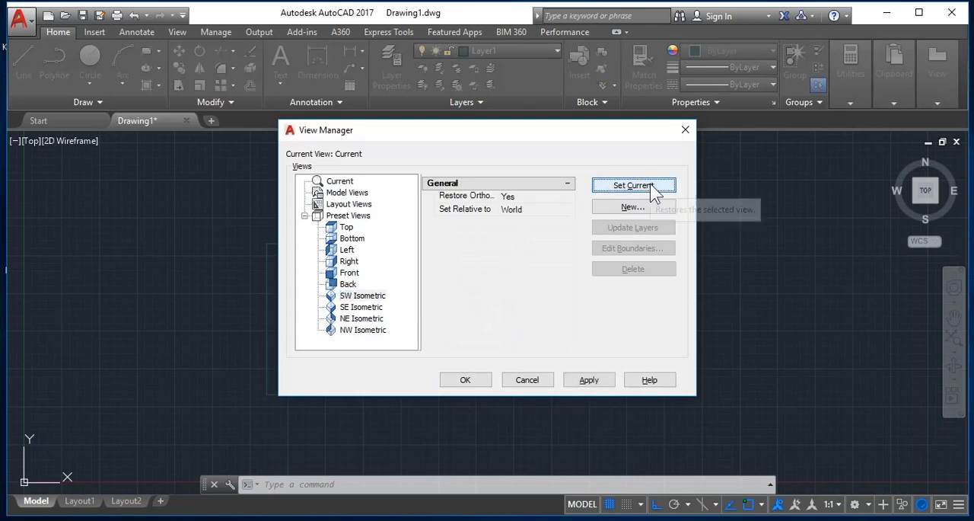
left_click(466, 380)
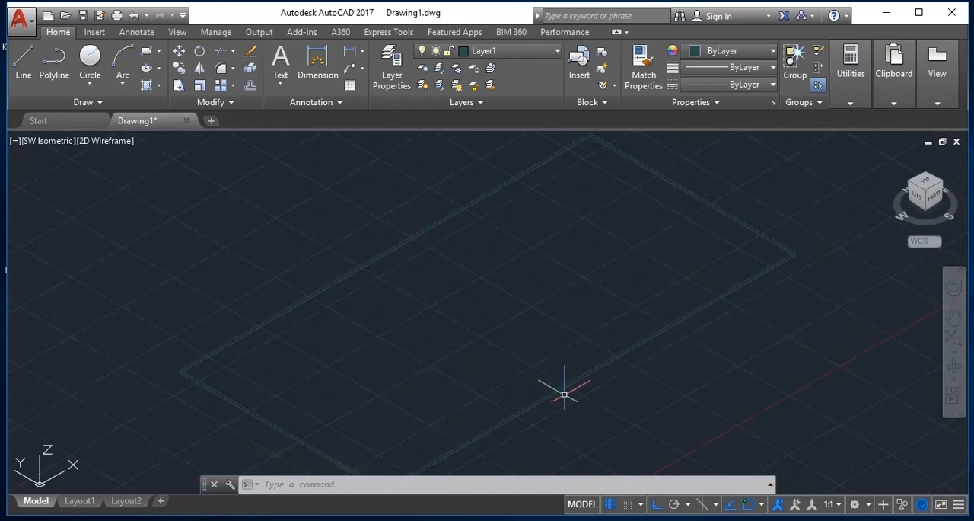
- Display the thin extruded slab as a shaded solid with the Shade command
type("rb")
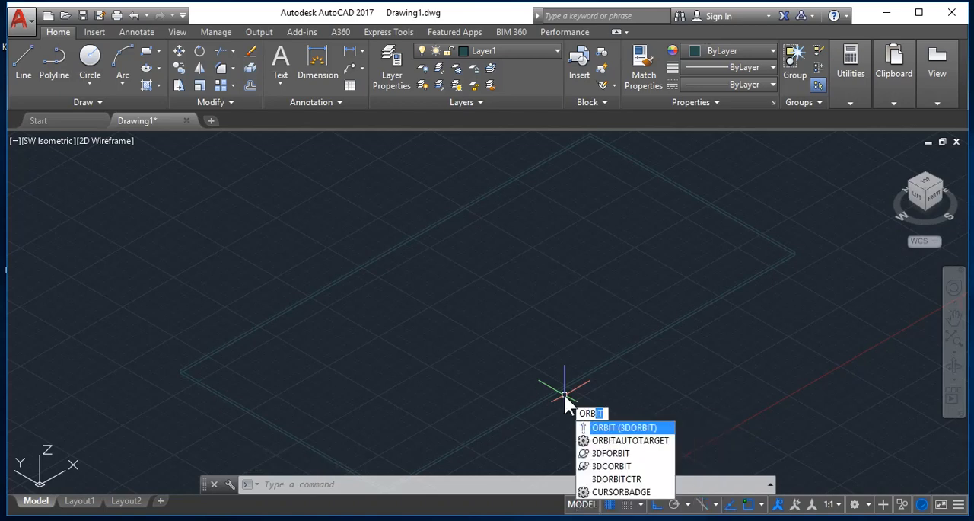
key("Return")
mouse_move(637, 380)
left_mouse_down()
mouse_move(606, 385)
mouse_move(631, 385)
left_mouse_up()
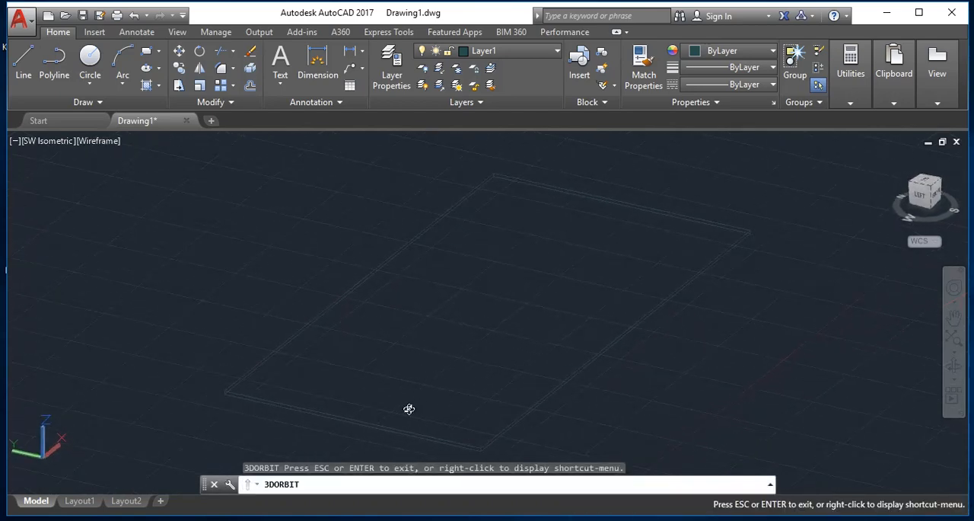
key("Escape")
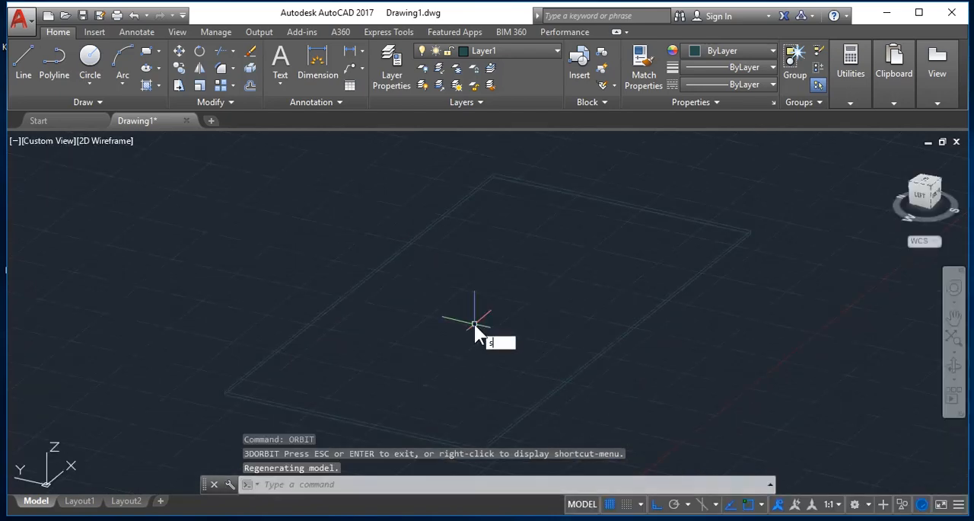
type("shade")
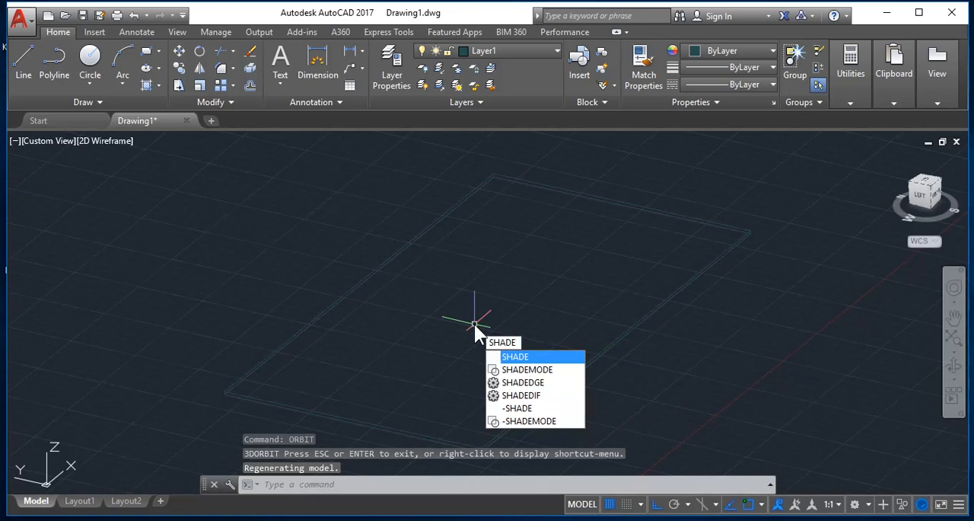
key("Return")
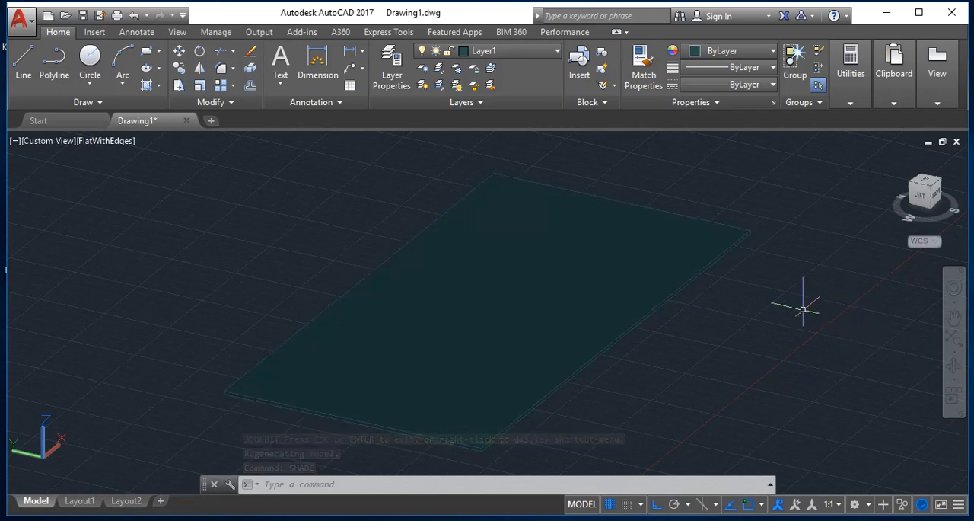
- Orbit around the shaded slab to examine its top face and thin edges from several sides
type("or")
key("Return")
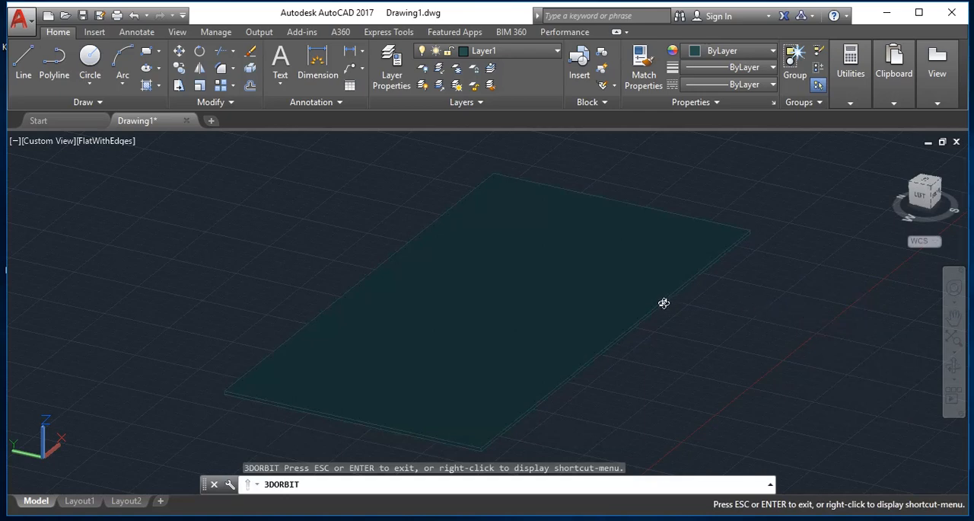
left_click_drag(664, 303, 750, 295)
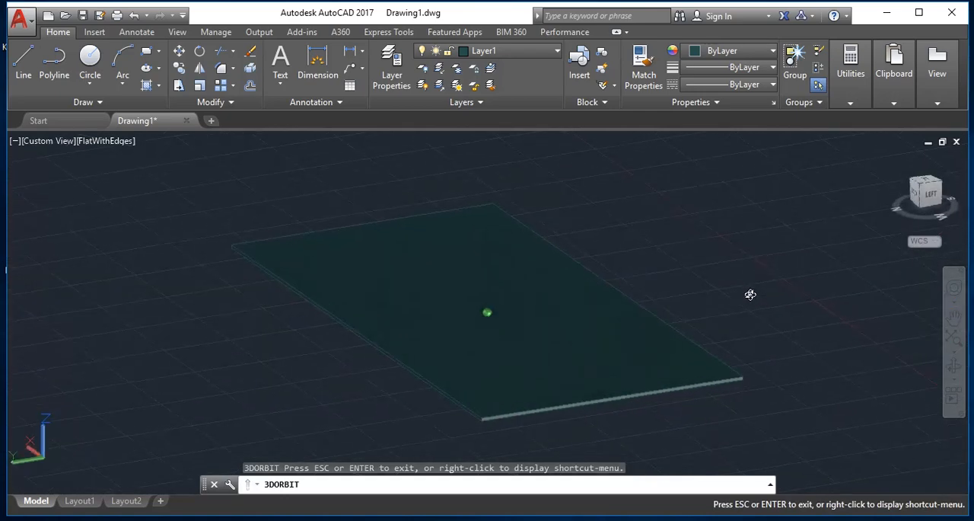
left_click_drag(549, 378, 756, 398)
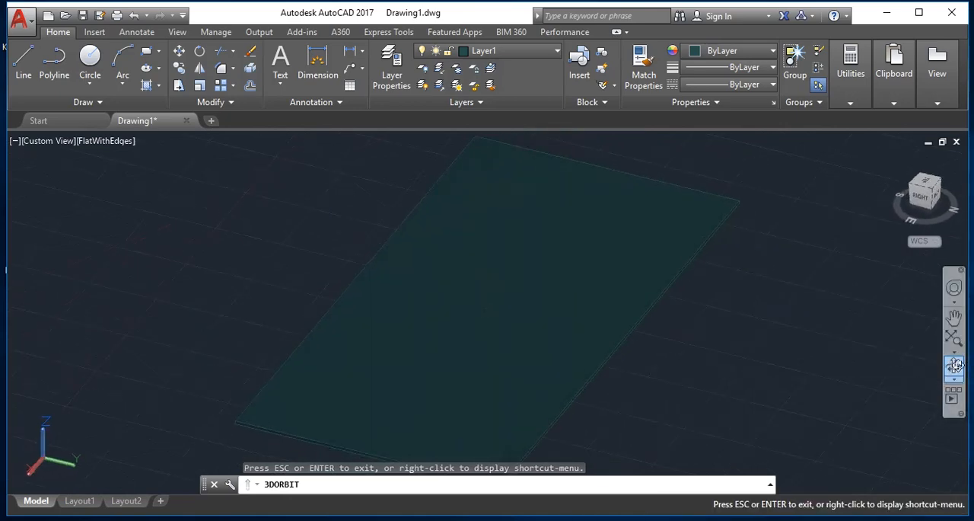
key("Escape")
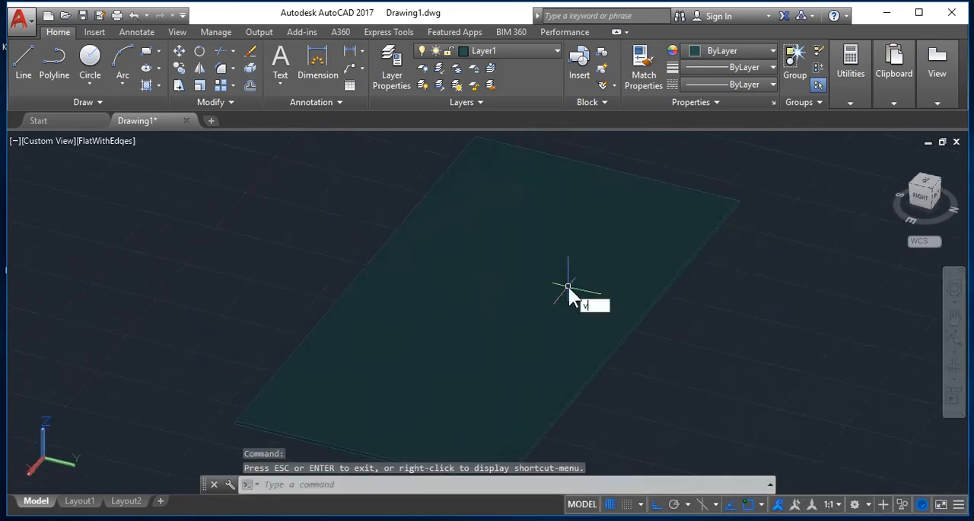
- Restore the preset Top view through the View Manager
type("v")
key("Return")
left_click(337, 228)
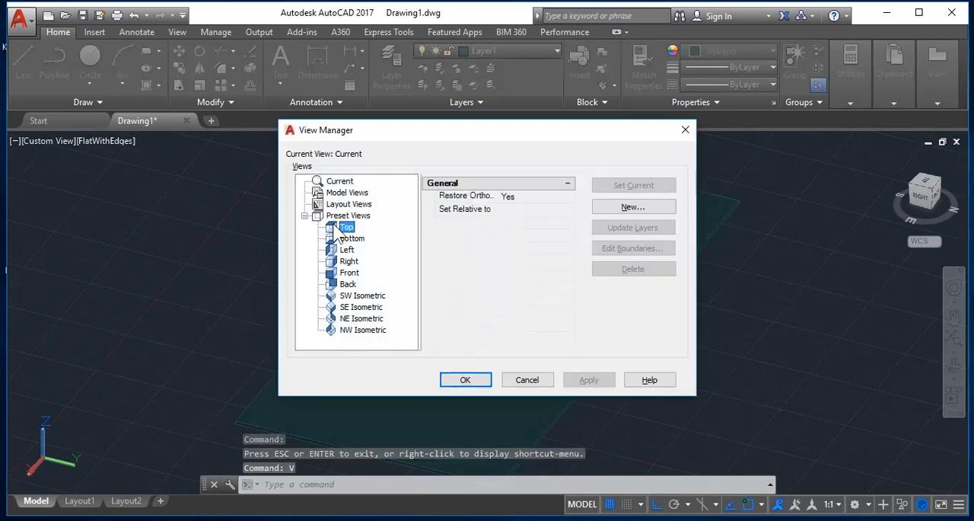
left_click(634, 187)
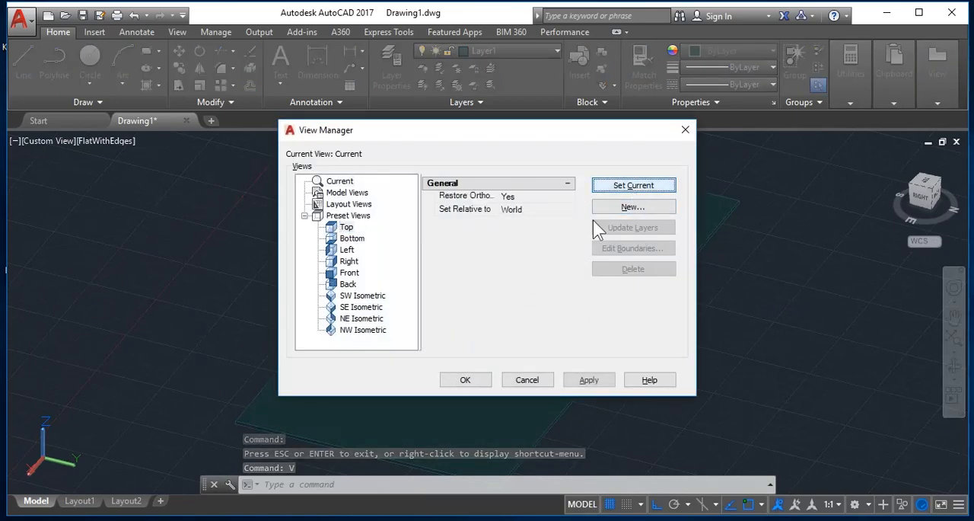
left_click(488, 379)
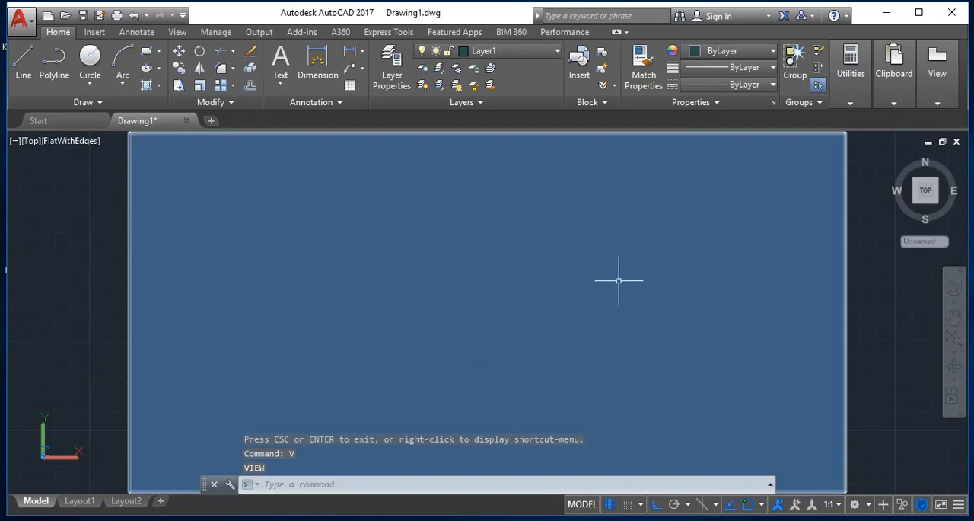
- Select all objects in the drawing and erase them
key("ctrl+a")
key("Delete")
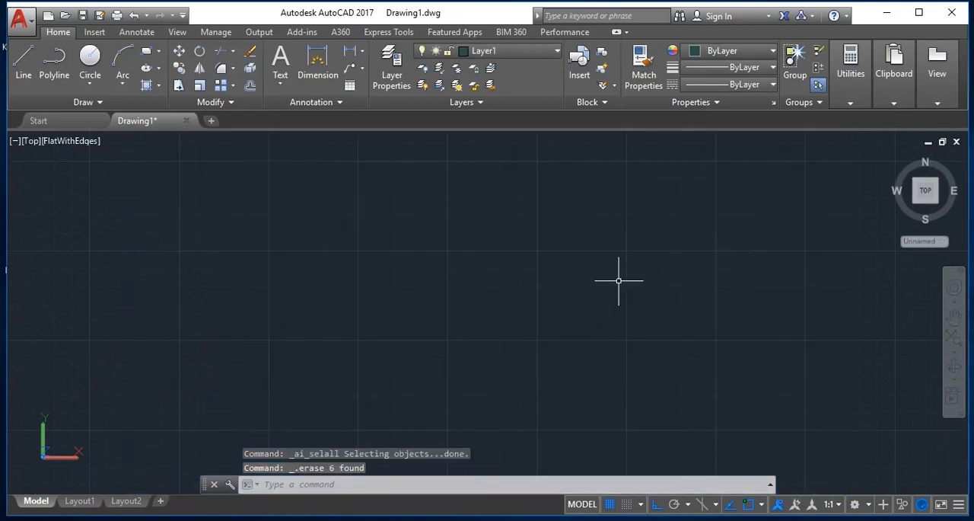
key("Escape")
- Switch the visual style to 2dwireframe with the Shademode command
type("sha")
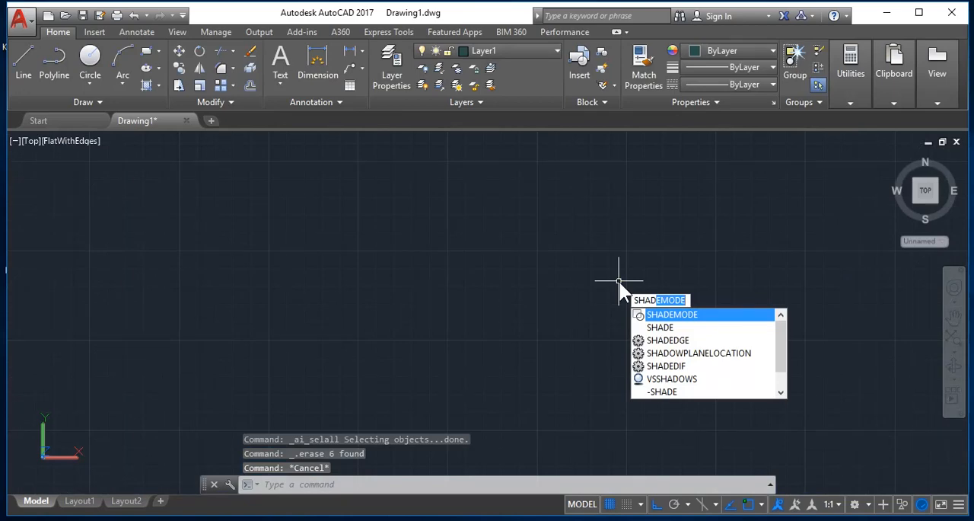
key("Return")
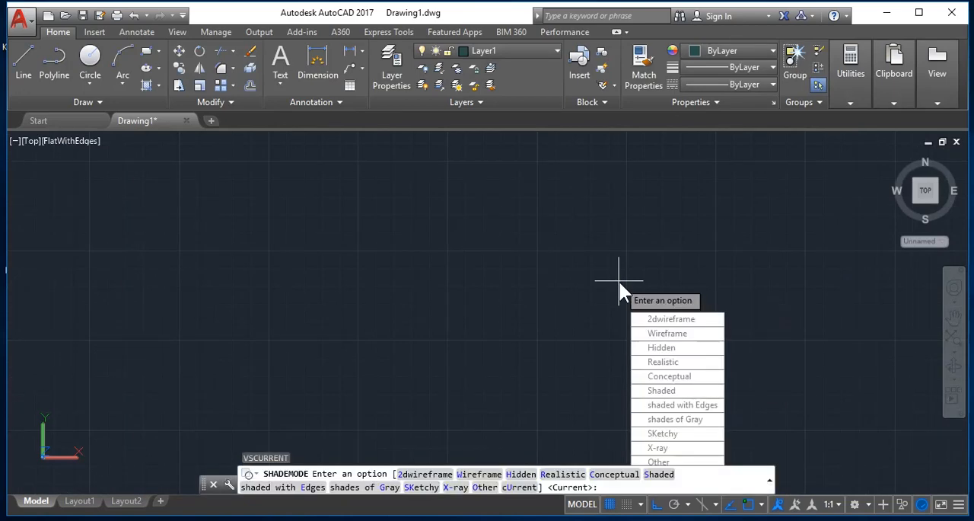
type("2d")
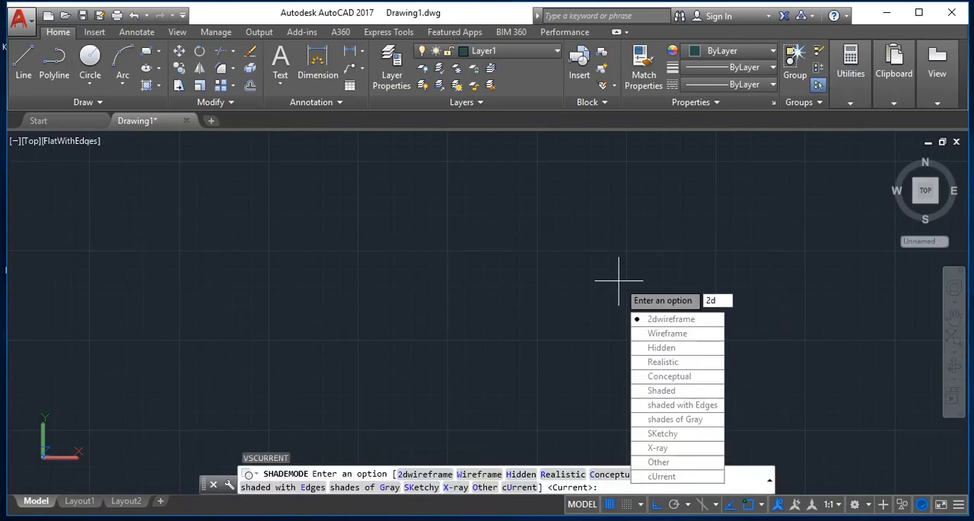
key("Return")
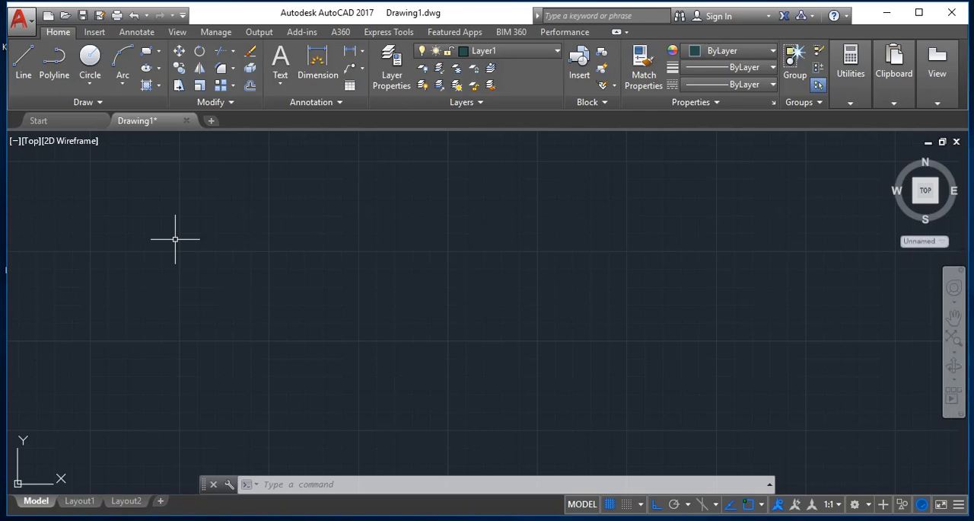
key("Escape")
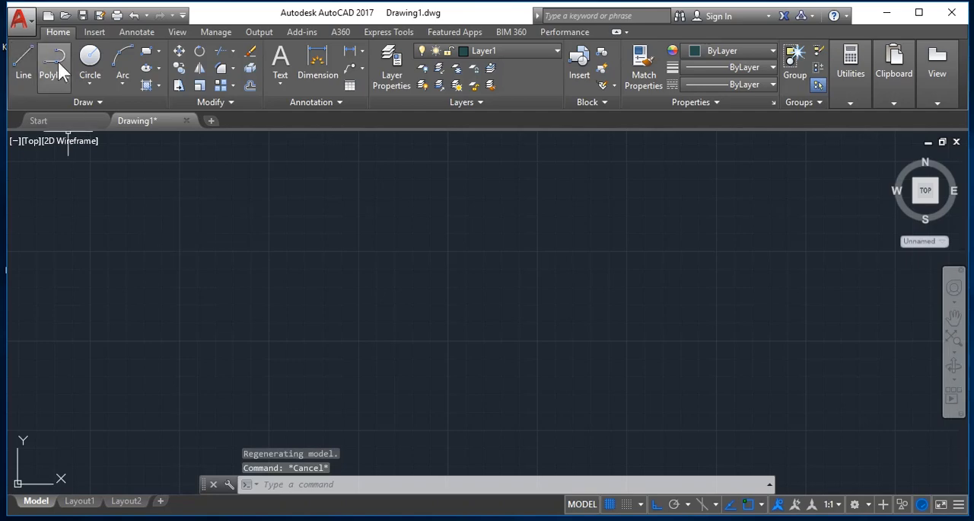
- Draw an upward-bulging three-point arc with a radius of about 4.3, turning Ortho off for its second point
left_click(122, 56)
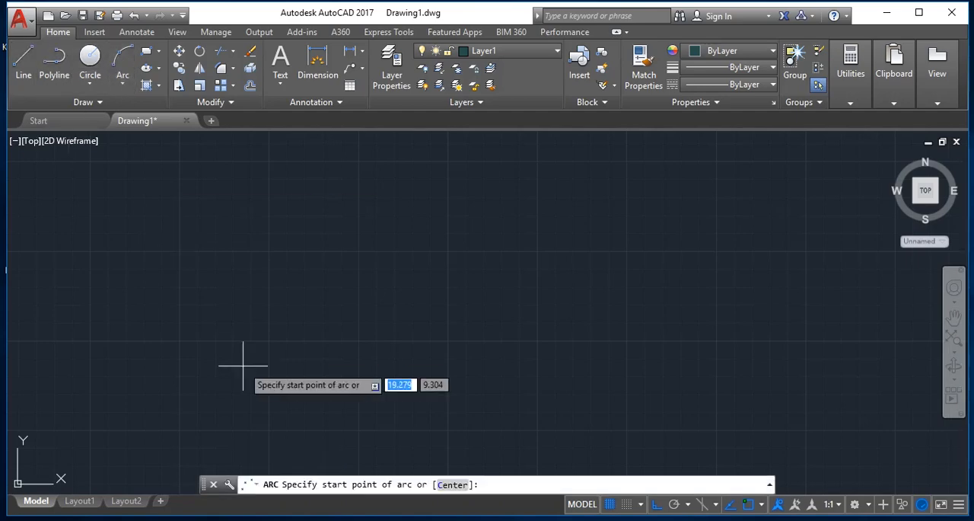
left_click(206, 315)
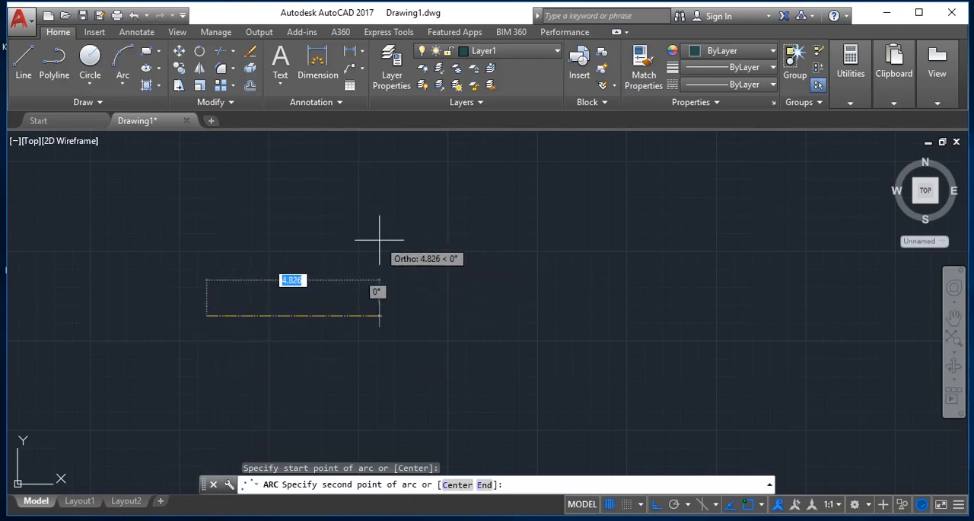
key("F8")
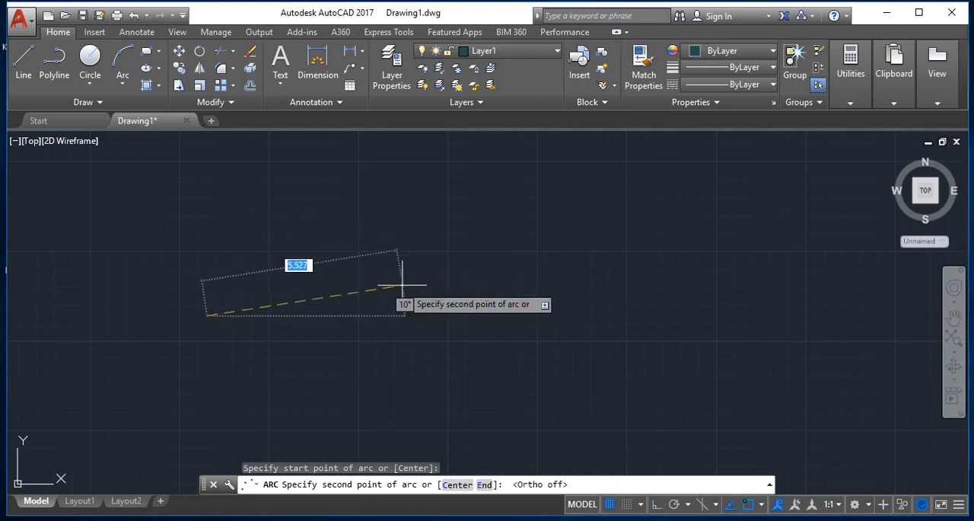
left_click(358, 223)
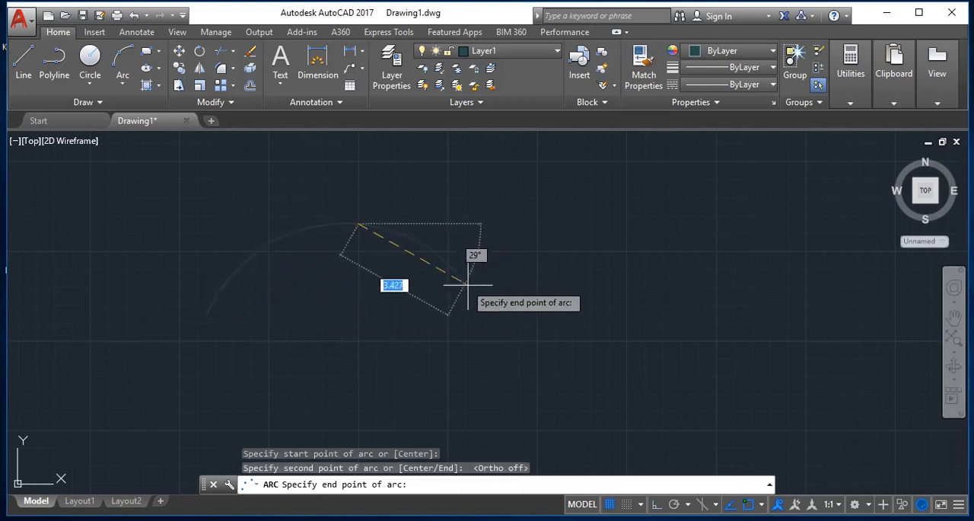
left_click(488, 314)
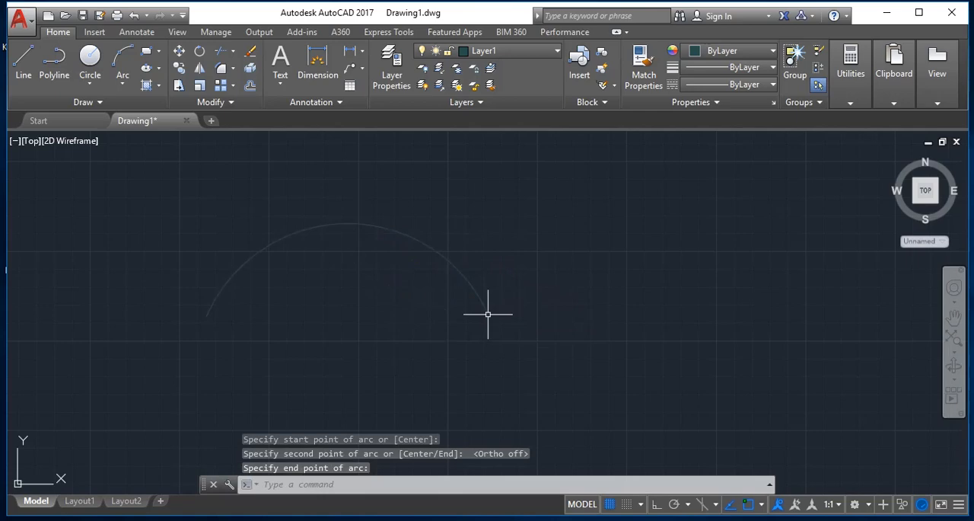
- Select the arc and delete it from the drawing
key("ctrl+a")
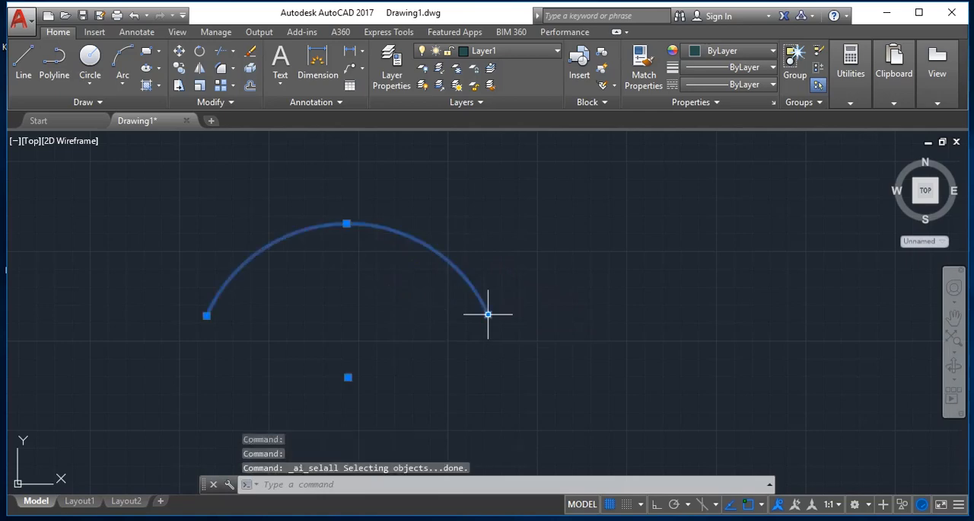
mouse_move(488, 314)
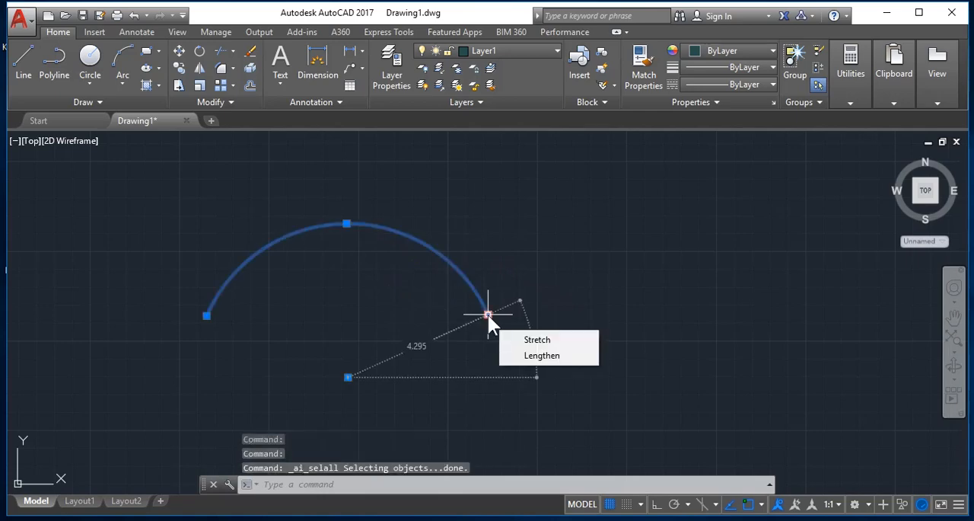
key("Delete")
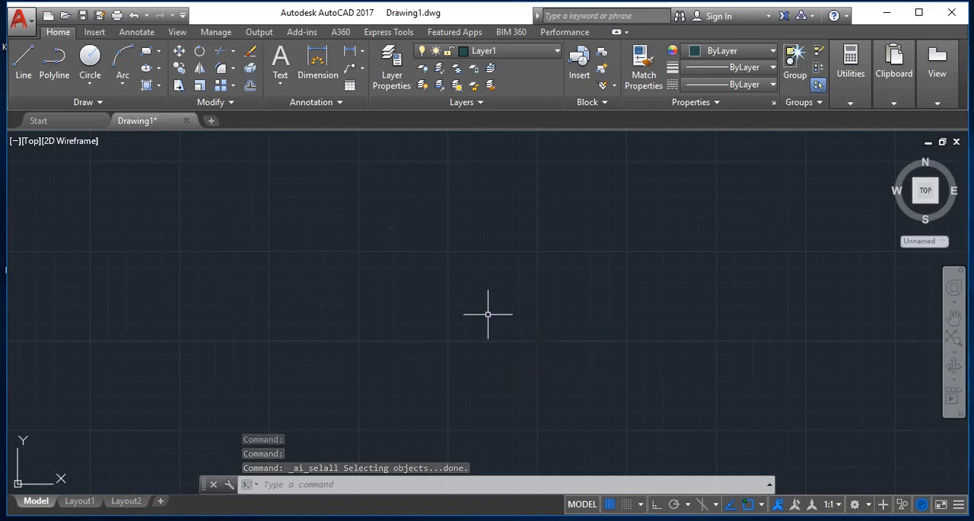
- Make layer 0 the current layer, leaving it turned on
left_click(535, 51)
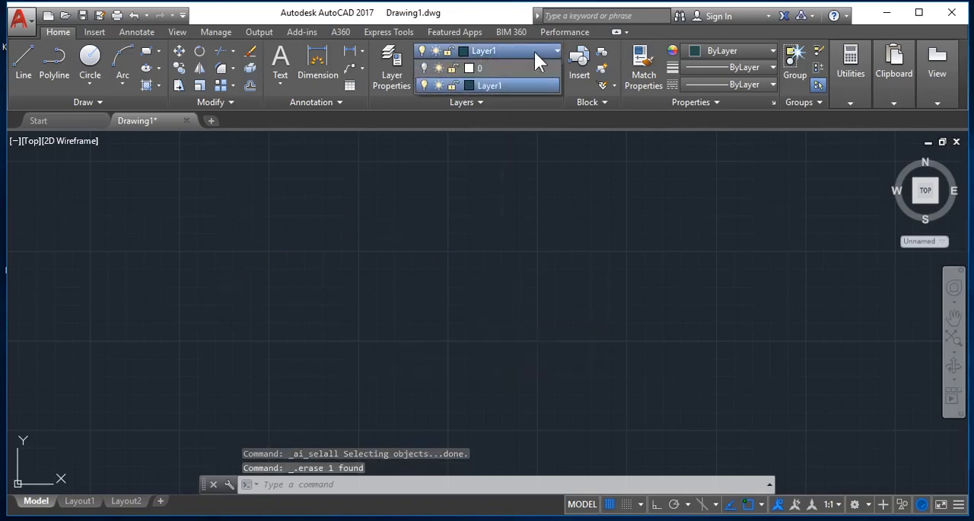
left_click(424, 68)
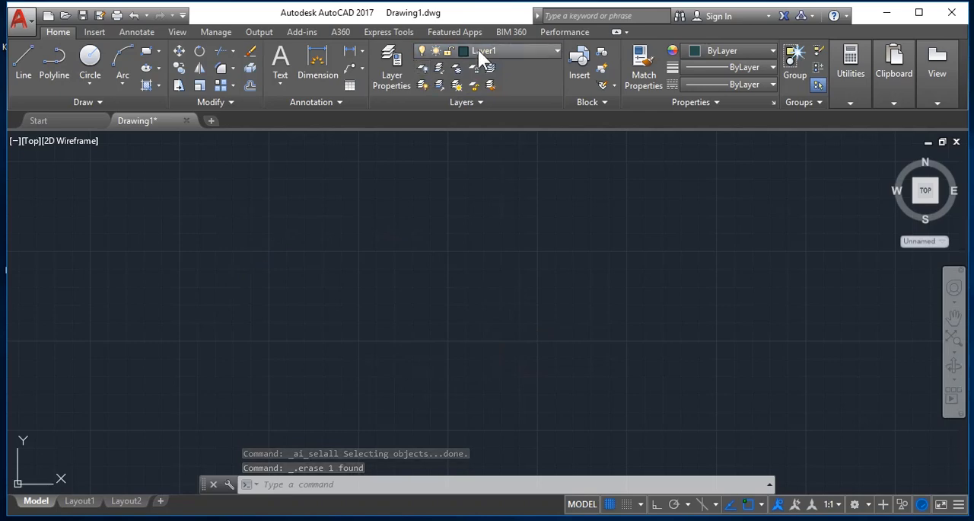
left_click(478, 49)
left_click(425, 67)
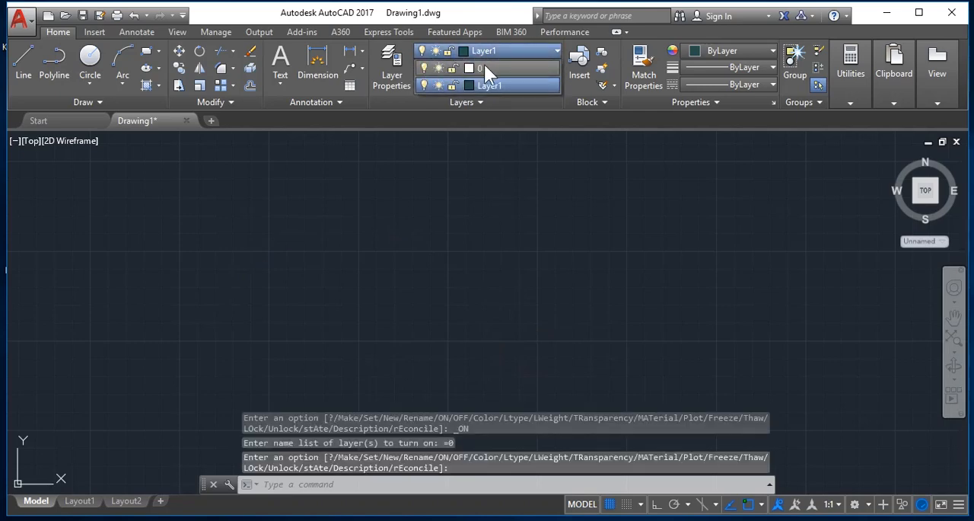
left_click(485, 67)
key("Escape")
- Draw an upward-bulging three-point arc across the middle of the empty drawing on layer 0
type("A")
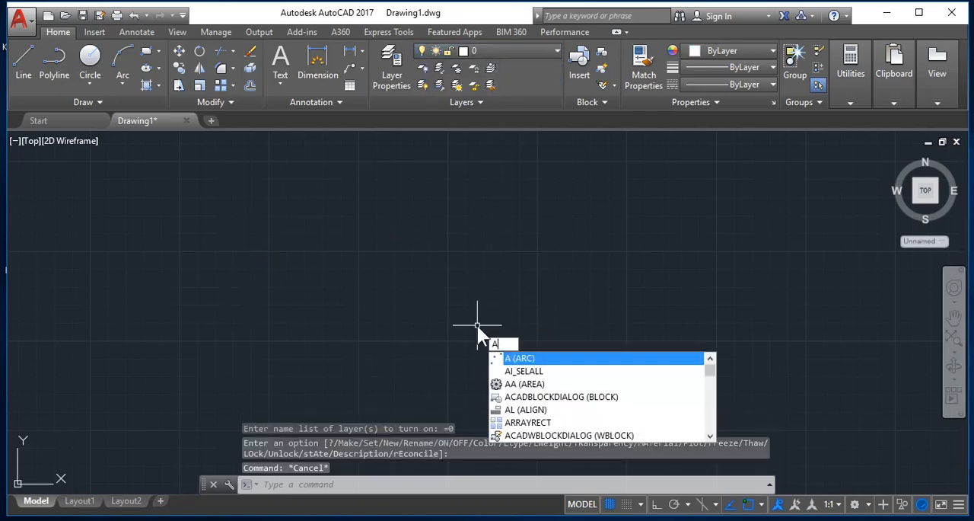
key("Return")
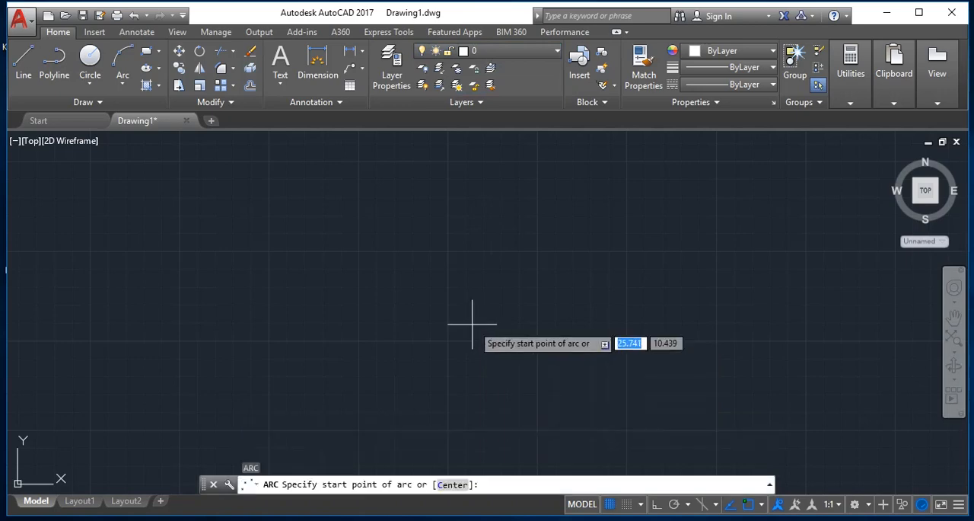
left_click(246, 298)
left_click(438, 207)
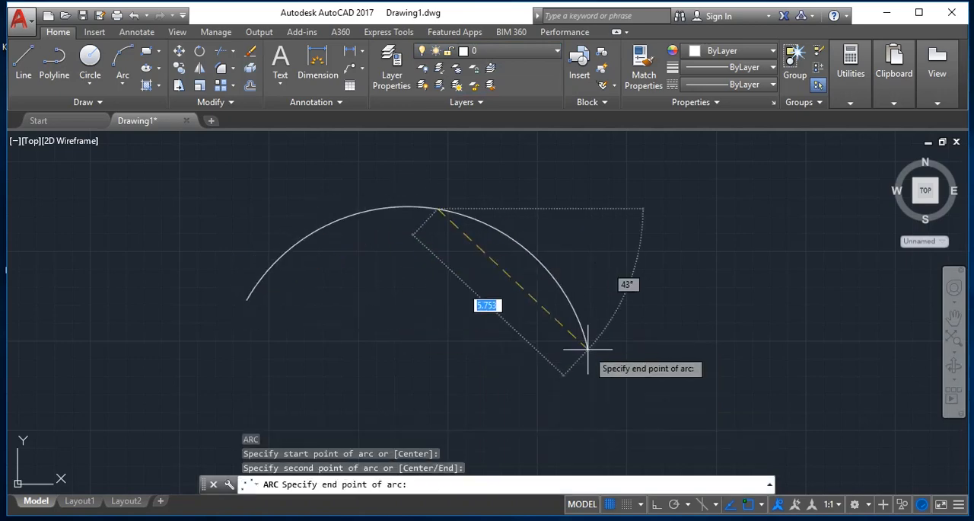
left_click(561, 311)
key("Return")
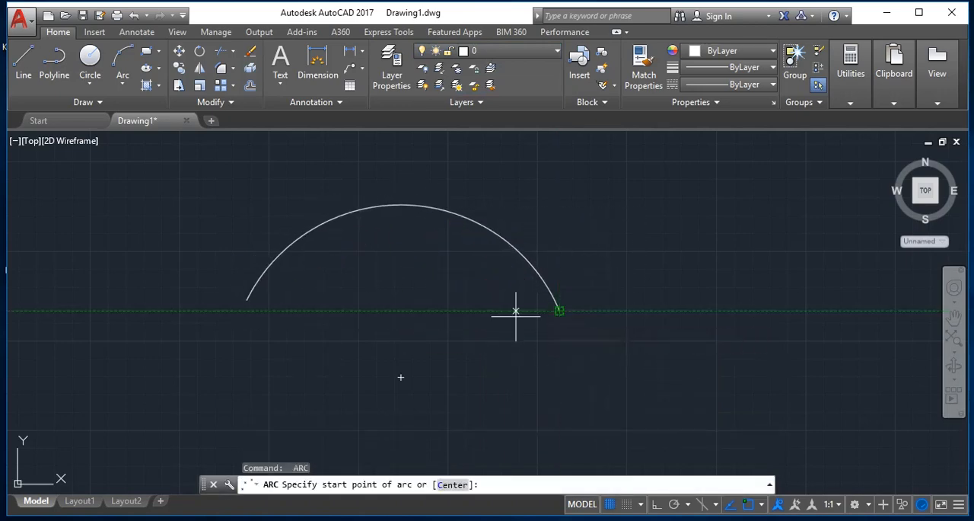
key("Return")
key("Return")
key("Escape")
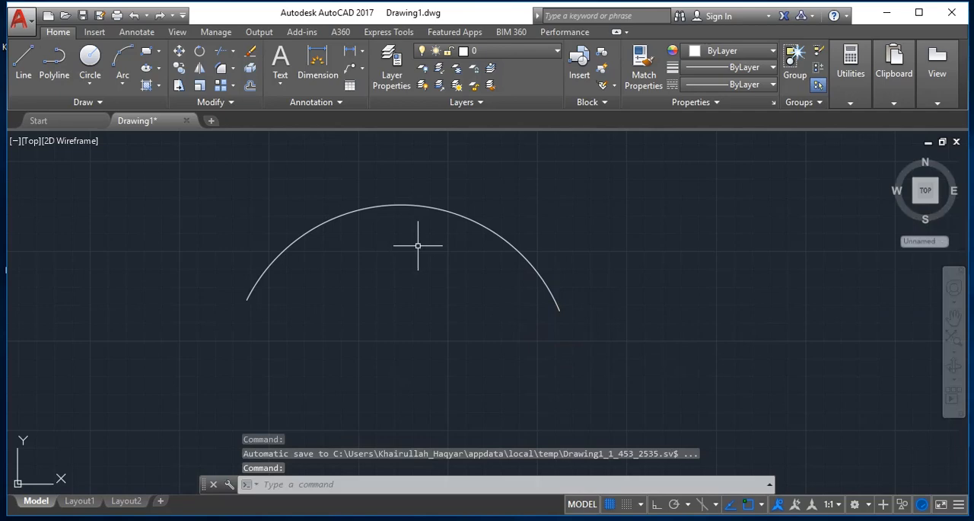
- Select everything in the drawing and erase the three-point arc
key("ctrl+a")
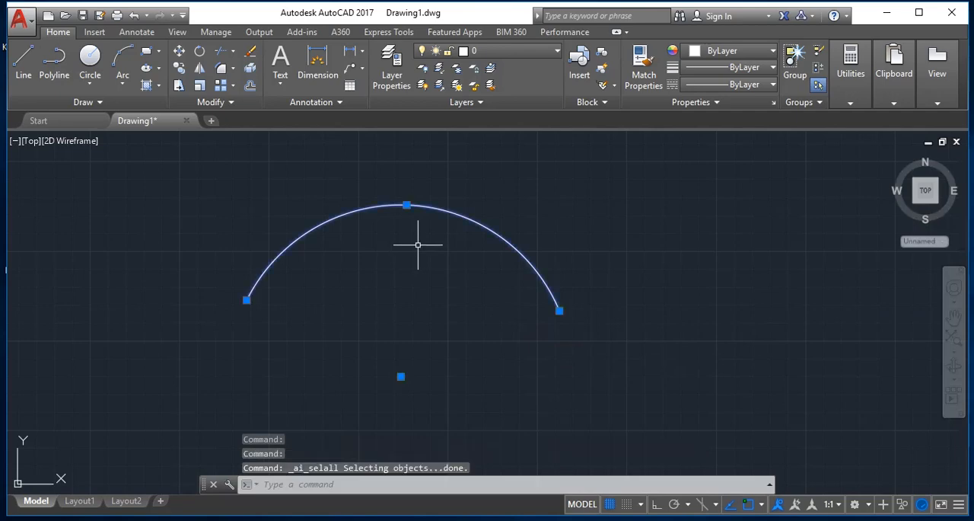
key("Delete")
key("Escape")
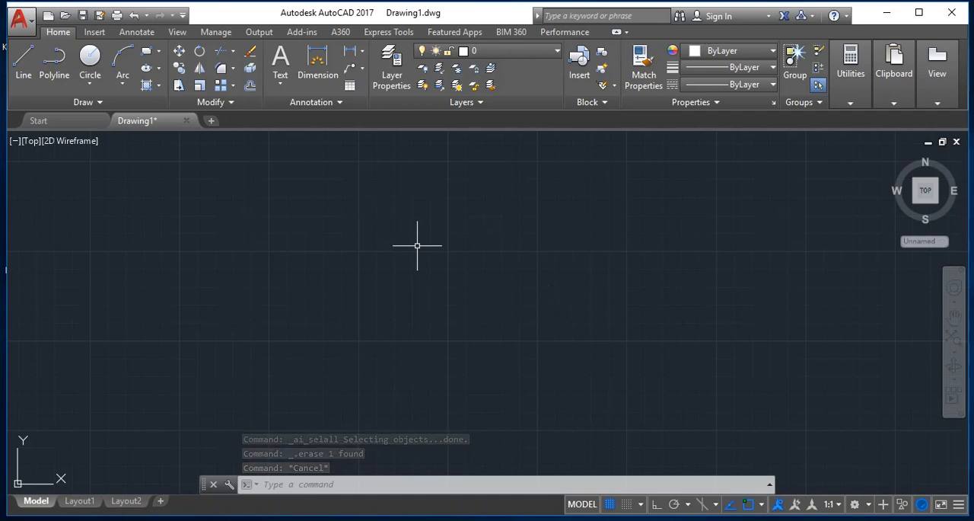
key("Escape")
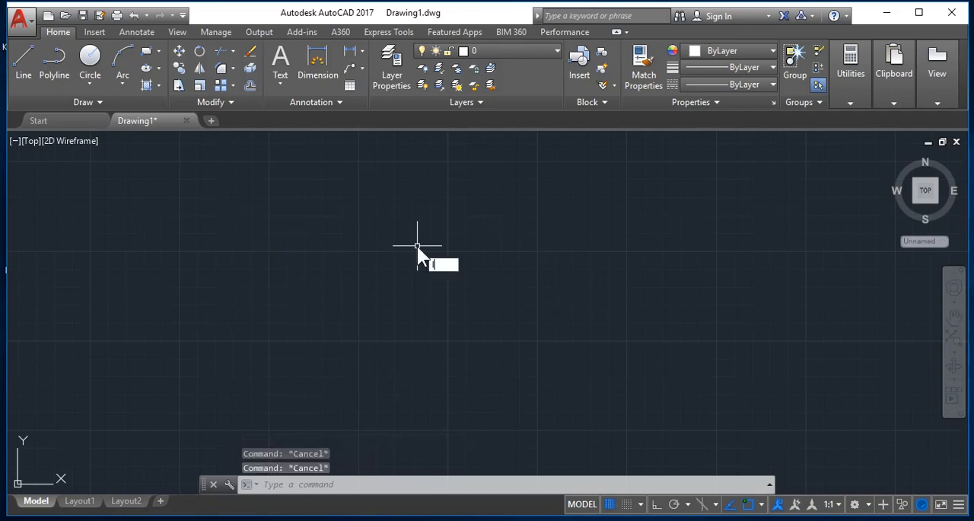
- Draw a horizontal line about 12.8 units long from left to right with Ortho on
type("l")
key("Return")
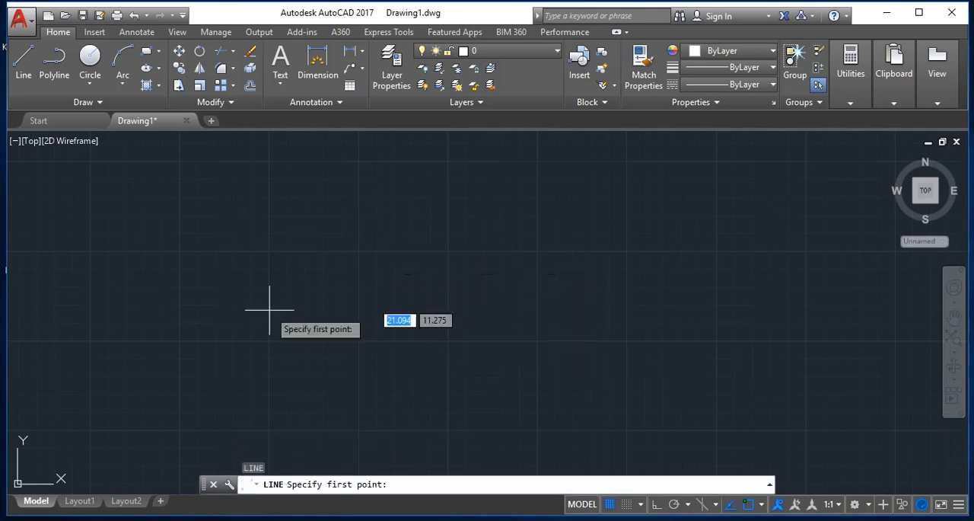
left_click(200, 344)
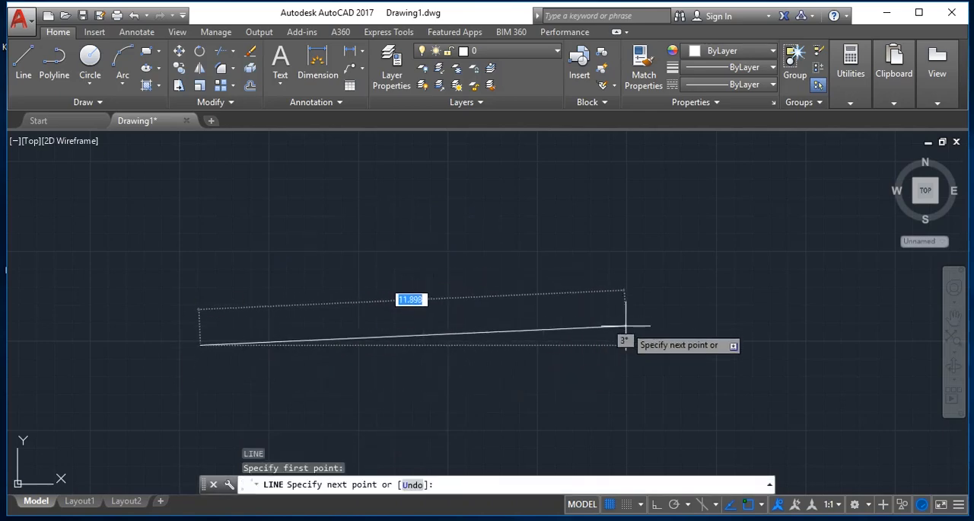
key("F8")
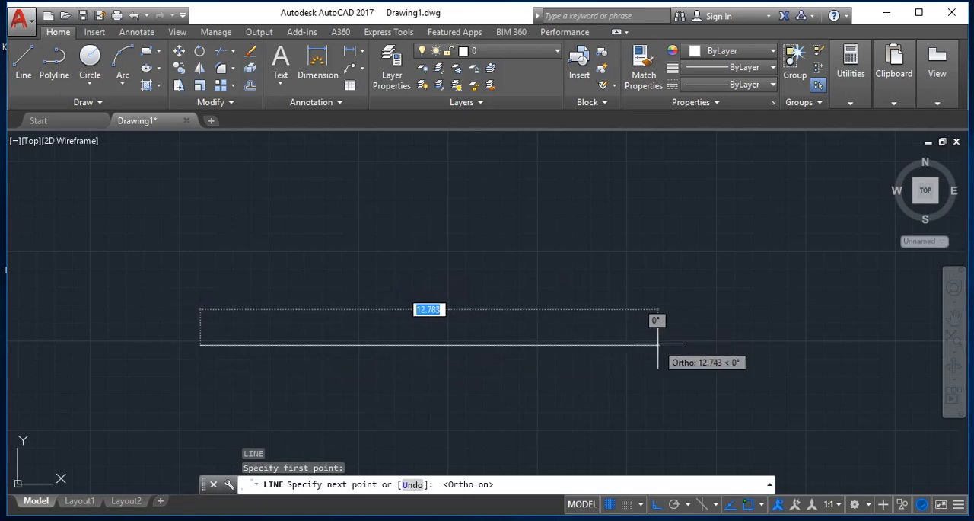
left_click(658, 344)
key("Return")
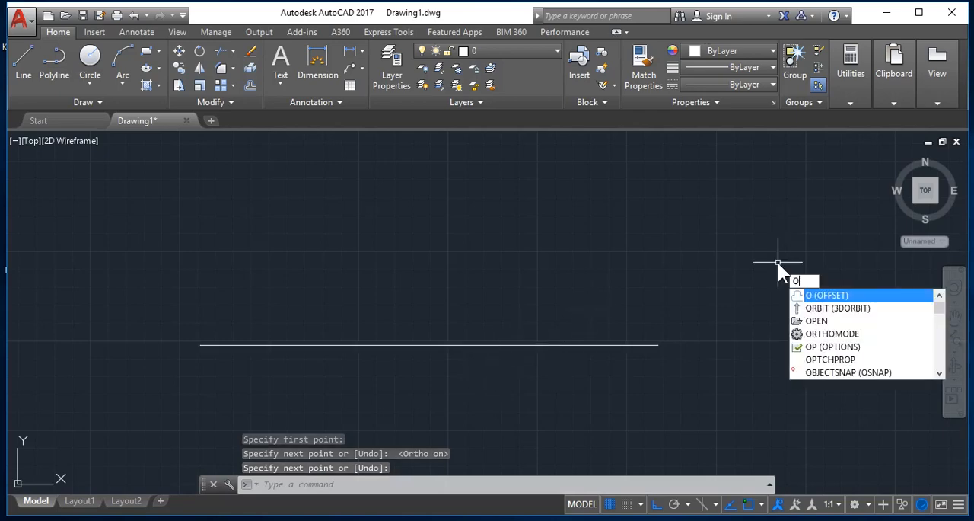
- Offset the horizontal line upward by 2 units to make a parallel line
key("Return")
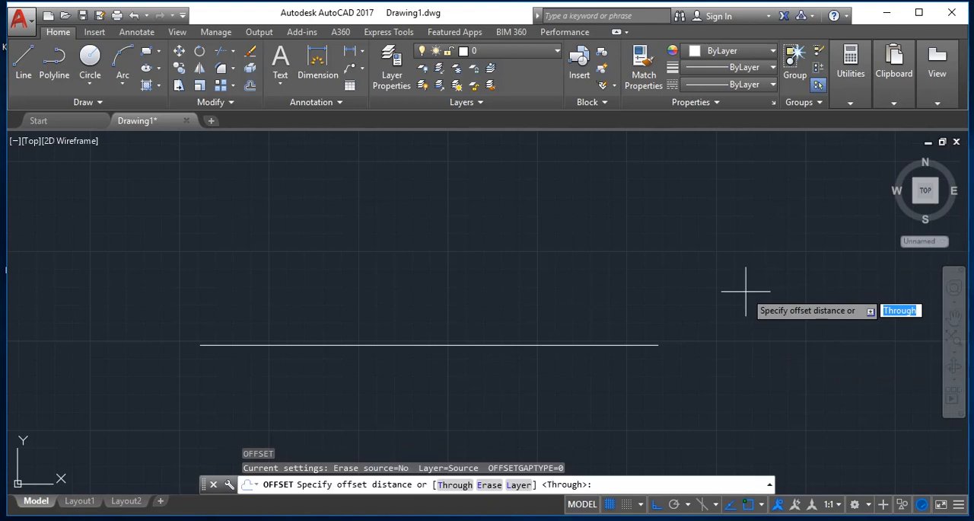
type("2")
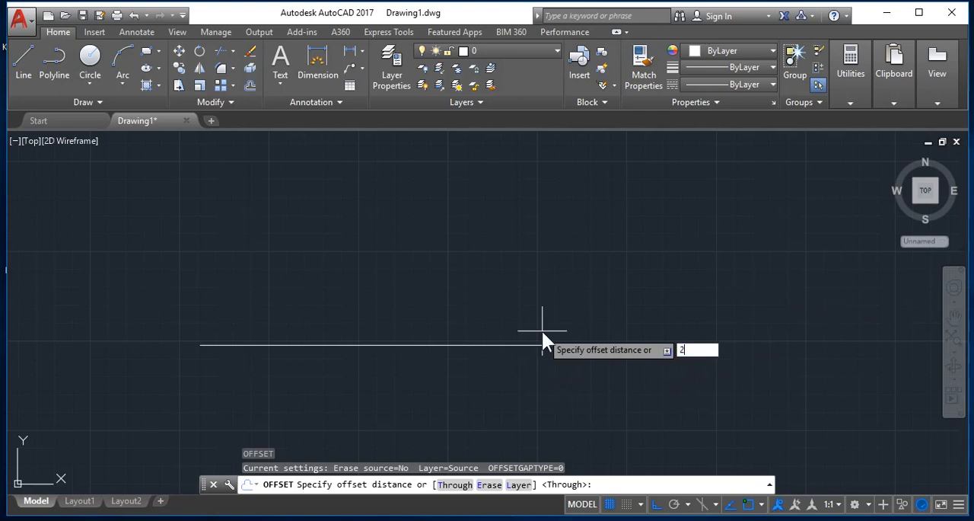
key("Return")
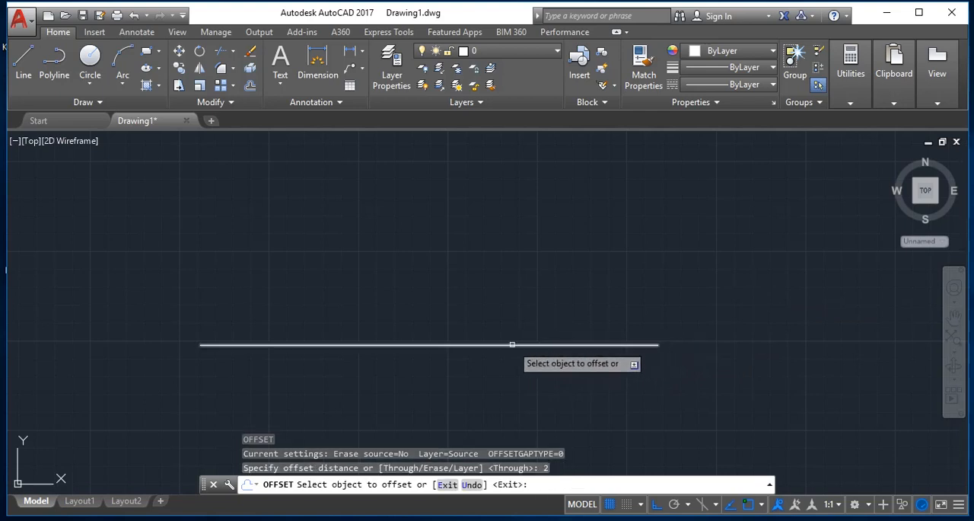
left_click(512, 344)
left_click(507, 309)
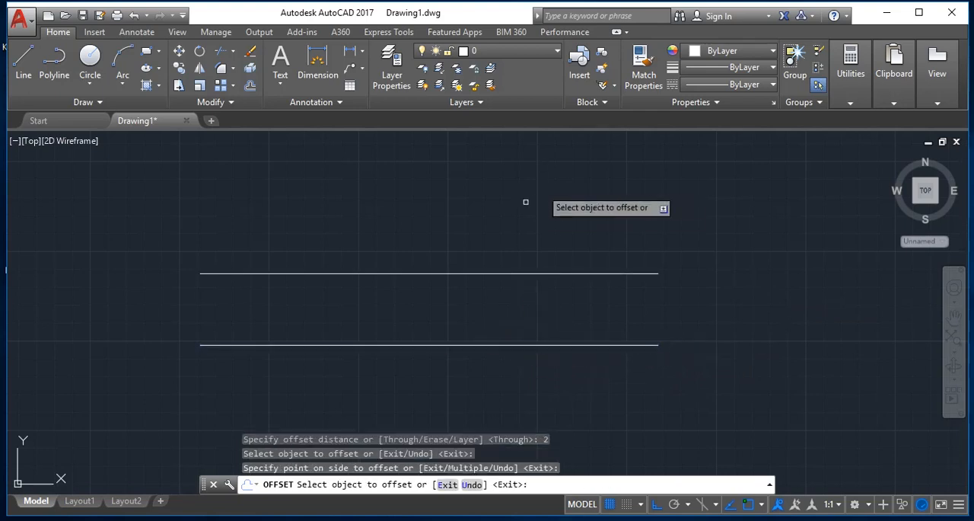
key("Escape")
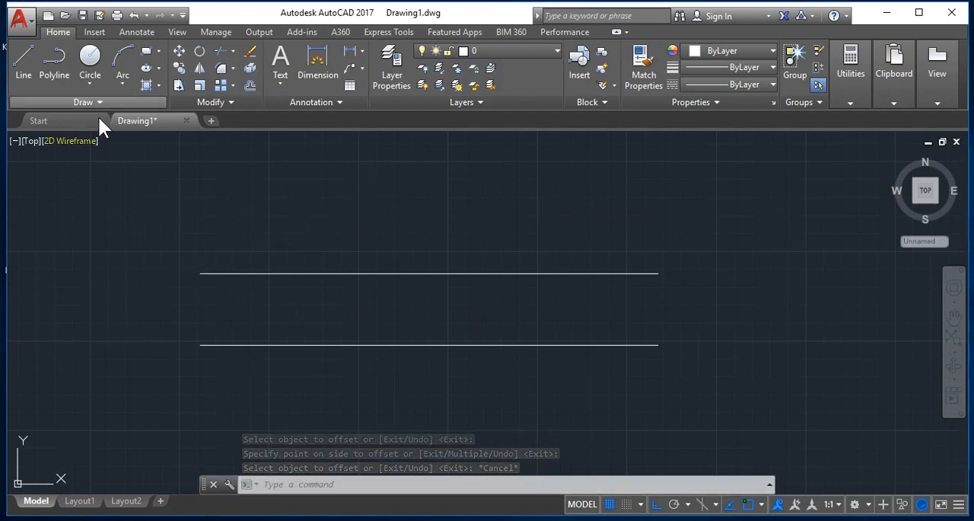
- Draw a vertical line joining the midpoints of the two parallel horizontal lines
left_click(24, 59)
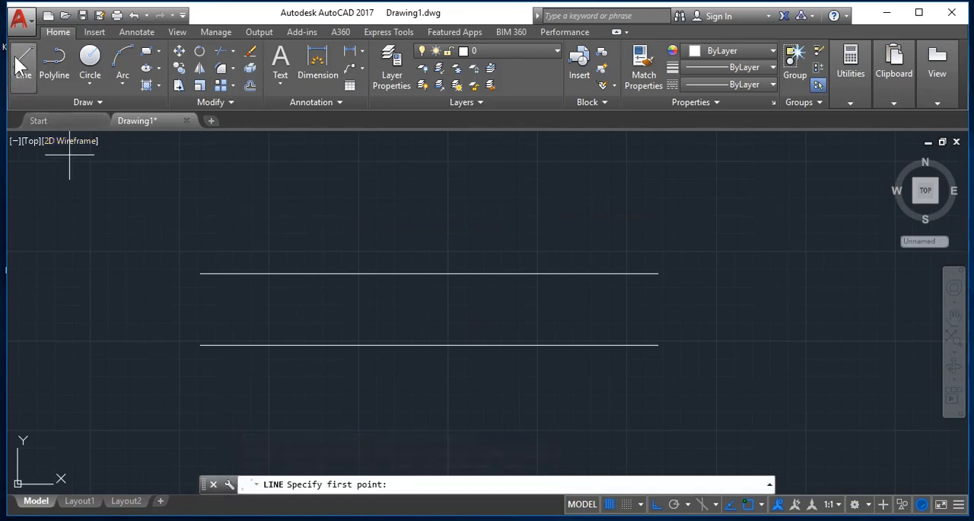
left_click(429, 344)
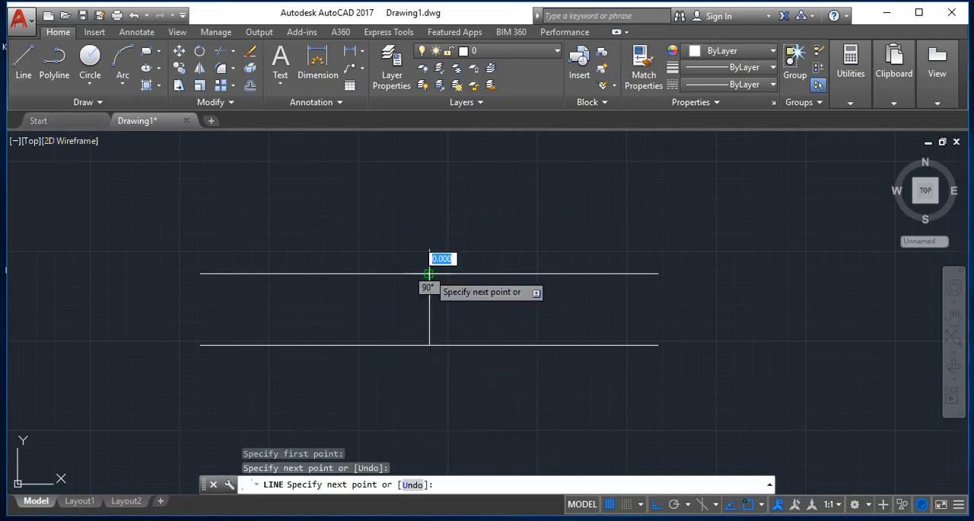
left_click(429, 273)
key("Return")
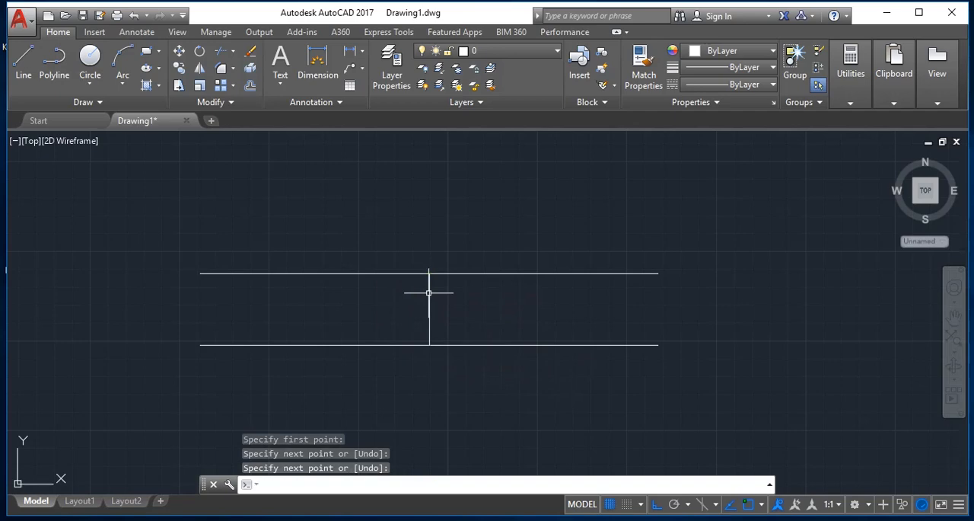
- Offset the vertical middle line by 2 units to both its right and left sides
type("o")
key("Return")
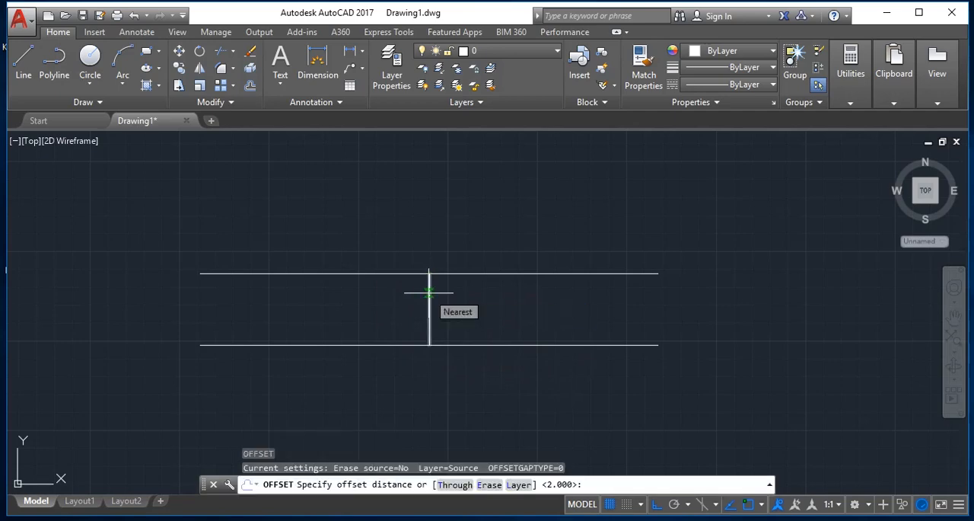
type("2")
key("Return")
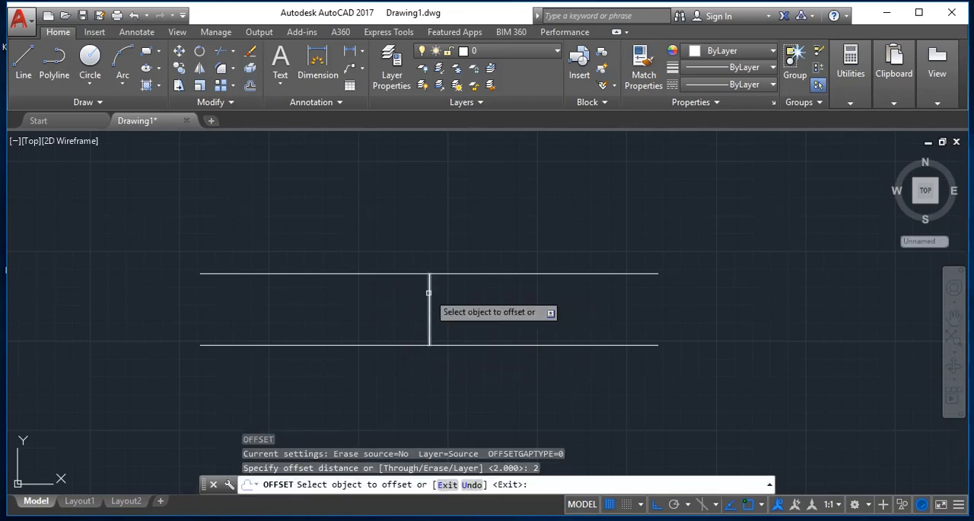
left_click(428, 294)
left_click(518, 301)
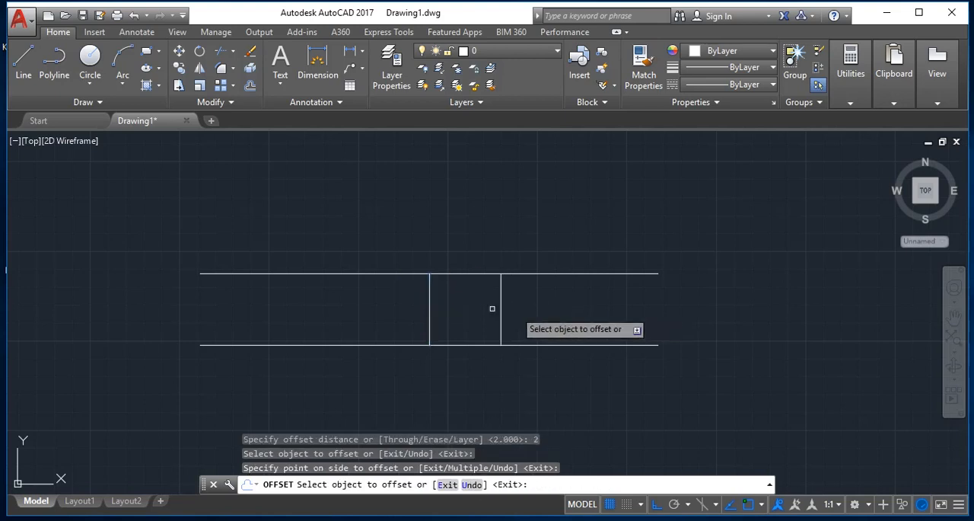
left_click(428, 301)
left_click(331, 312)
key("Return")
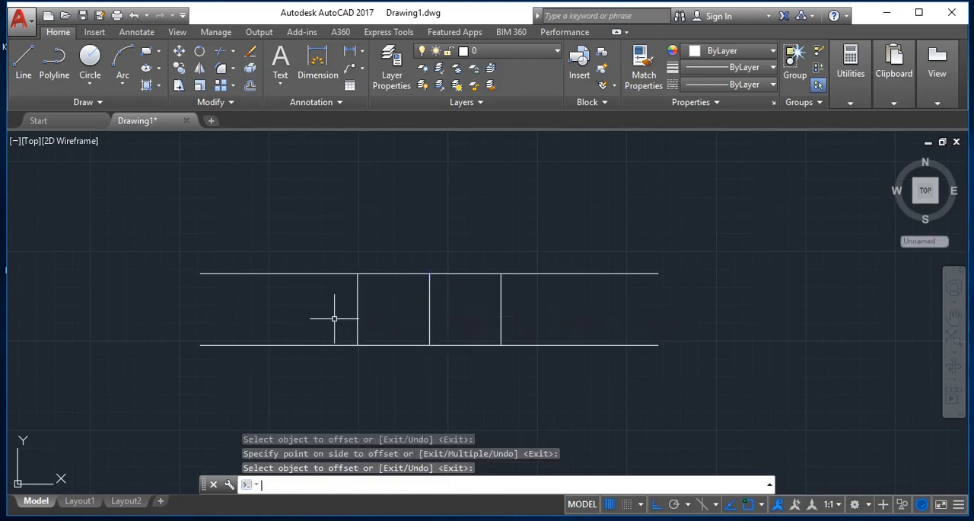
key("Escape")
- Erase the original middle vertical line between its two offset copies
type("e")
key("Return")
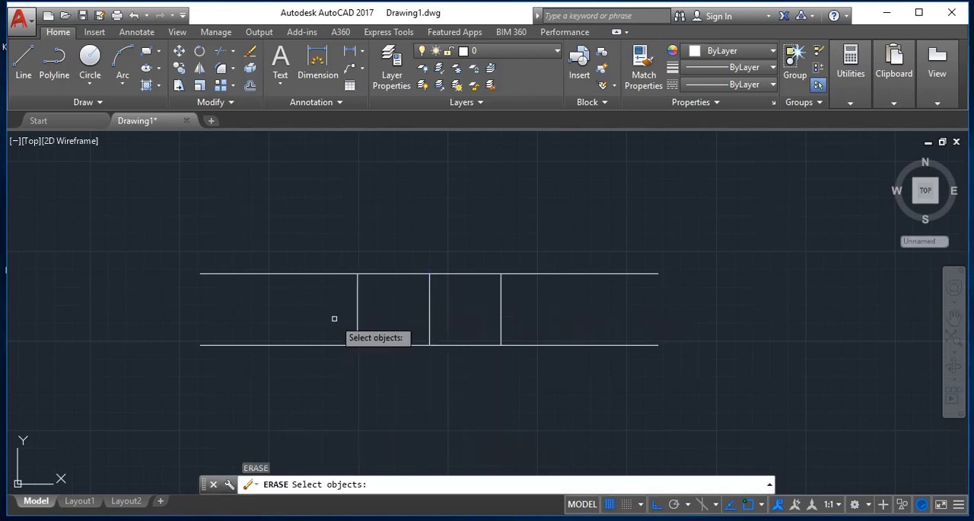
left_click(465, 323)
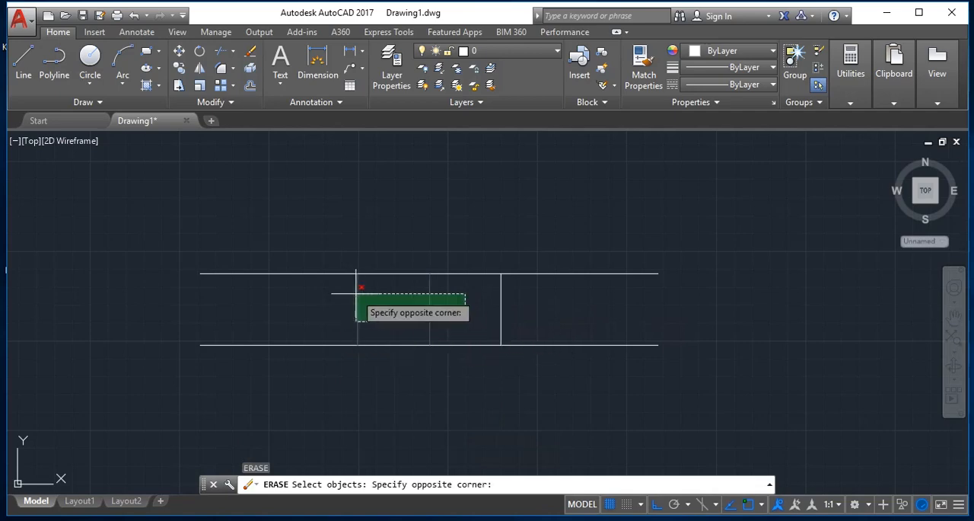
left_click(388, 301)
key("Return")
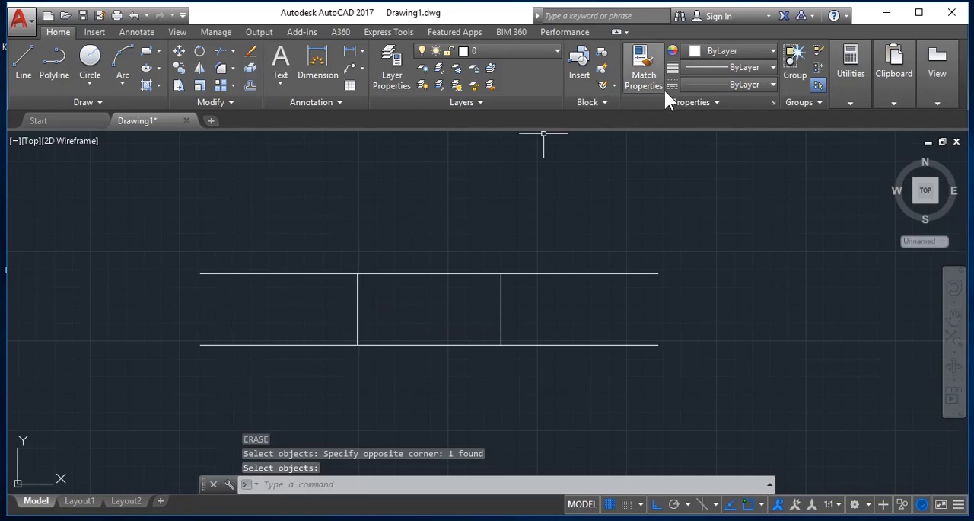
key("Escape")
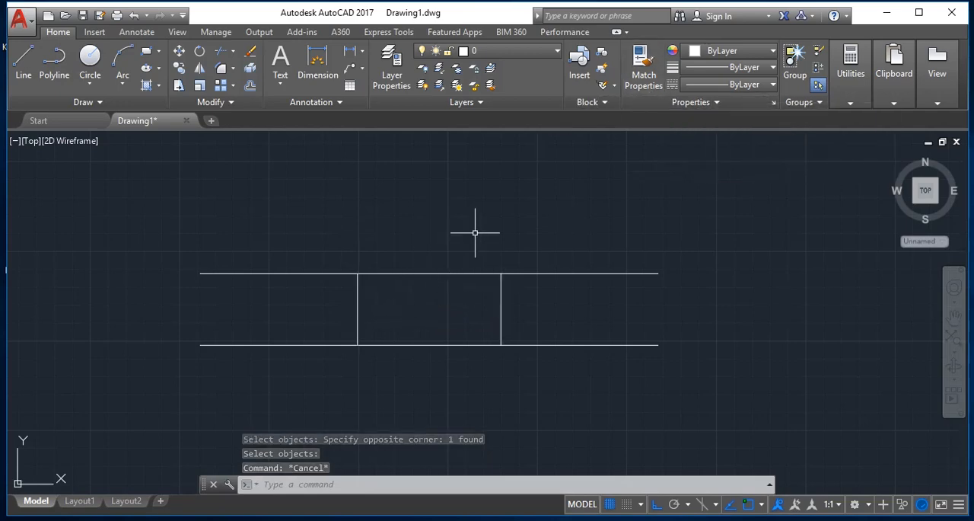
type("a")
key("Return")
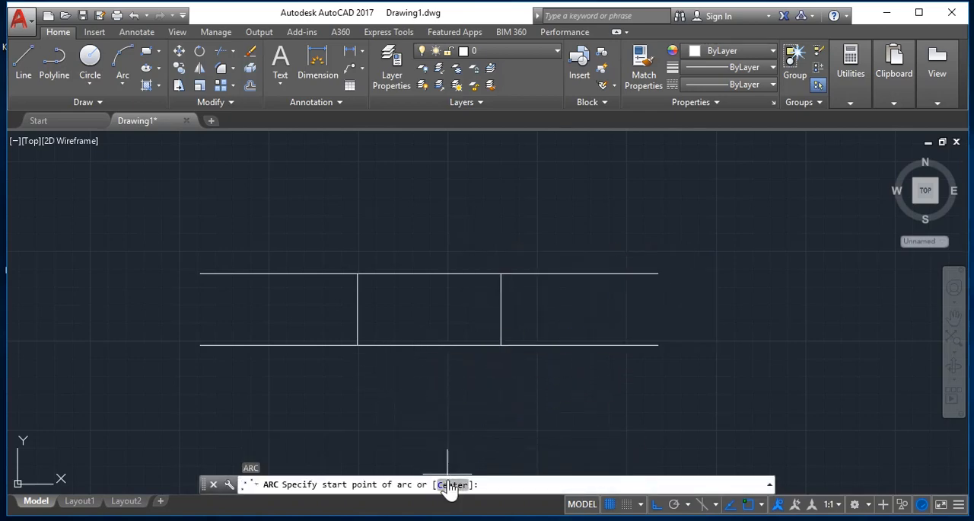
left_click(358, 345)
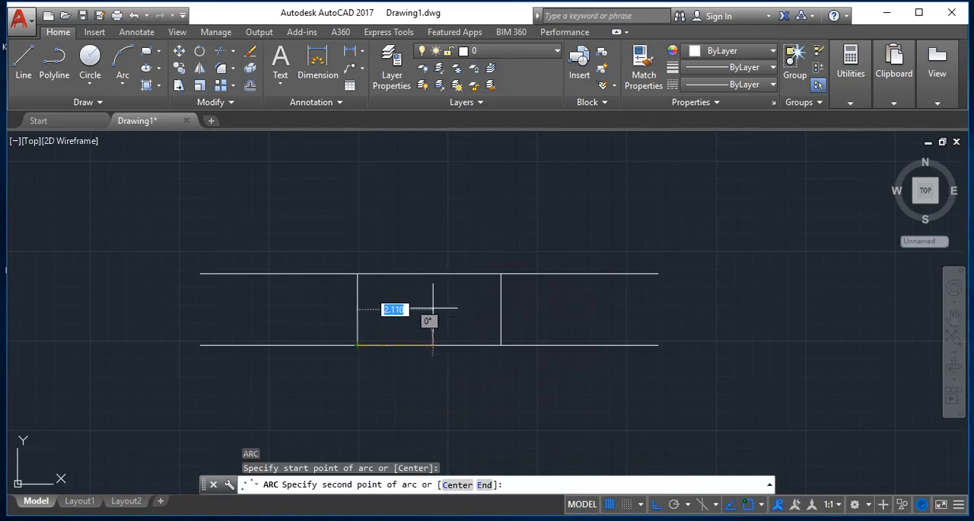
type("c")
key("Return")
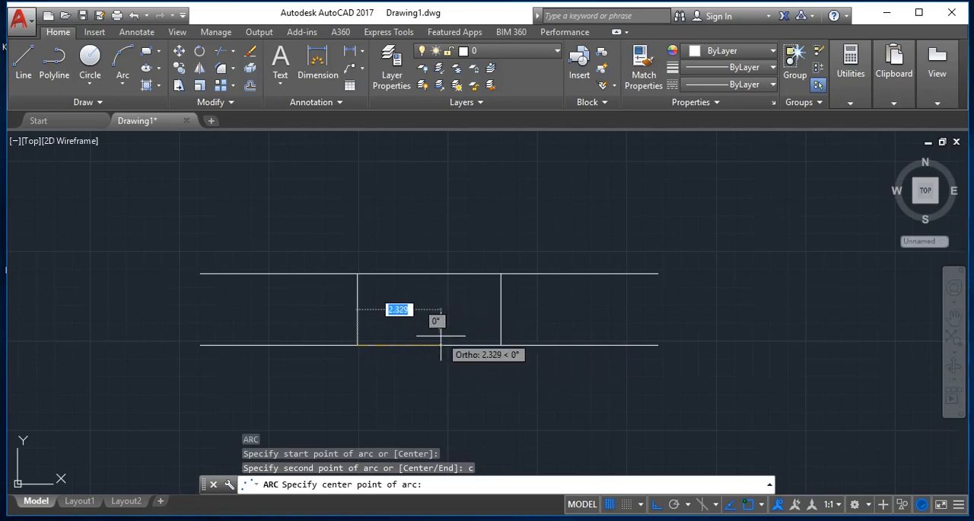
left_click(441, 335)
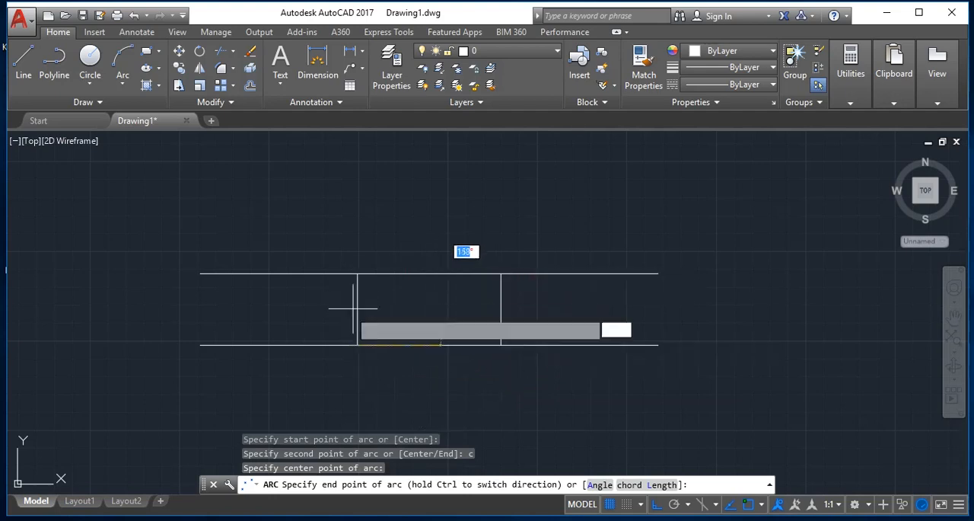
key("Escape")
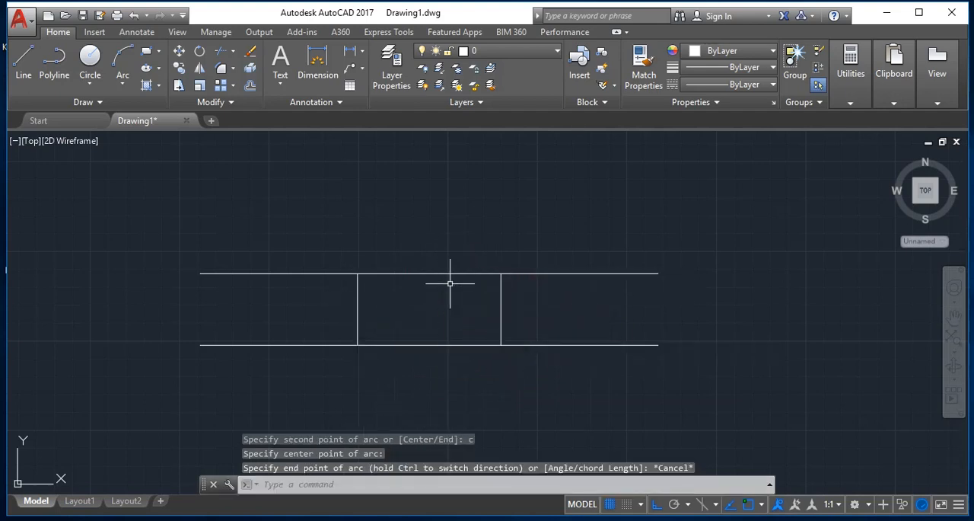
- With Ortho off, draw a three-point arc from the left vertical's lower end through the upper line's midpoint to the right vertical's lower end
type("a")
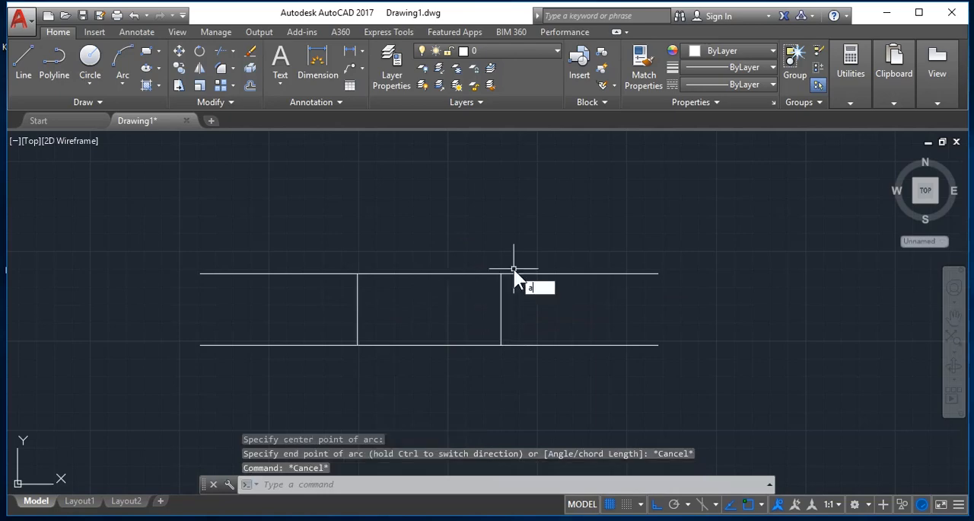
key("Return")
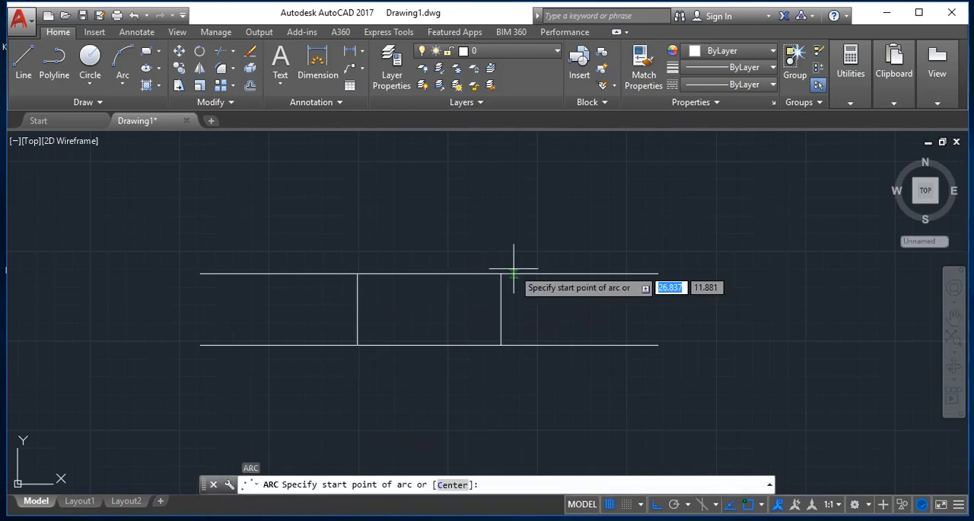
left_click(358, 344)
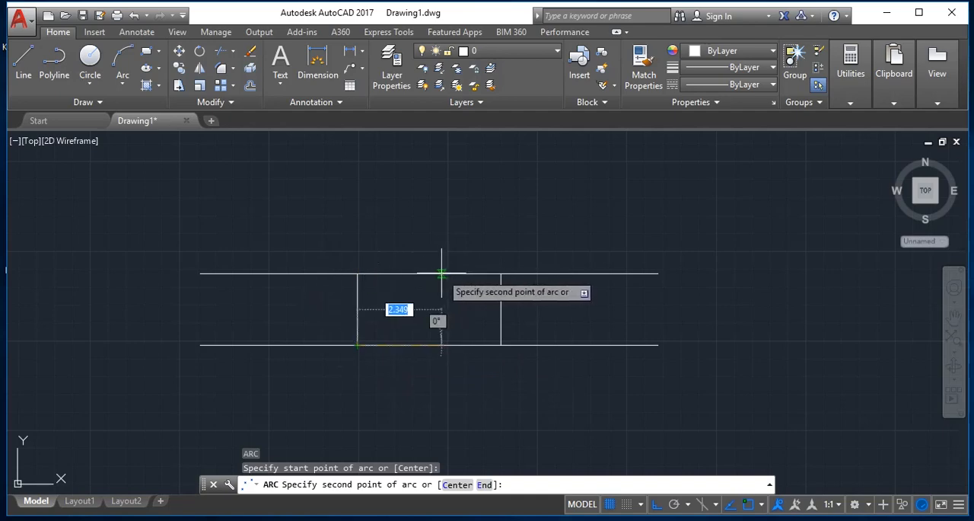
key("F8")
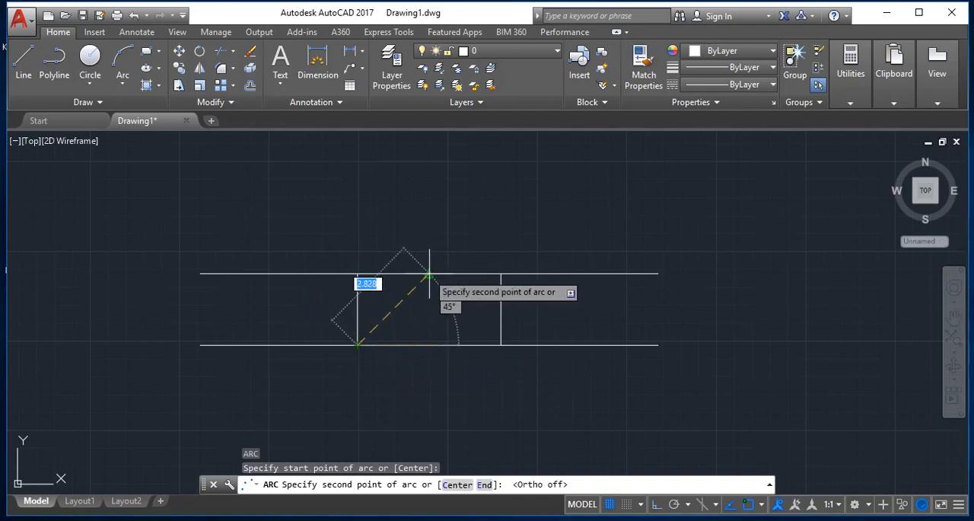
left_click(428, 273)
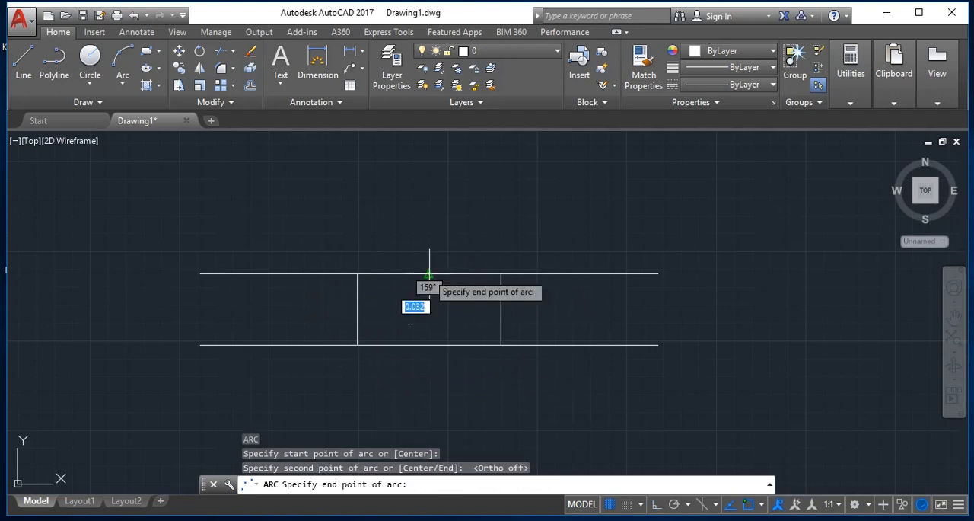
left_click(499, 339)
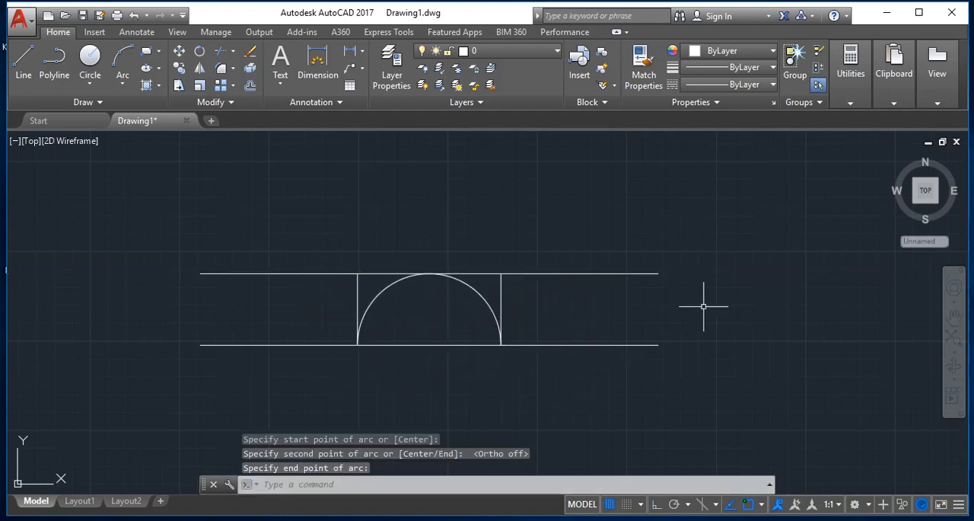
- Erase the upper horizontal line that touches the top of the arc
key("Escape")
type("e")
key("Return")
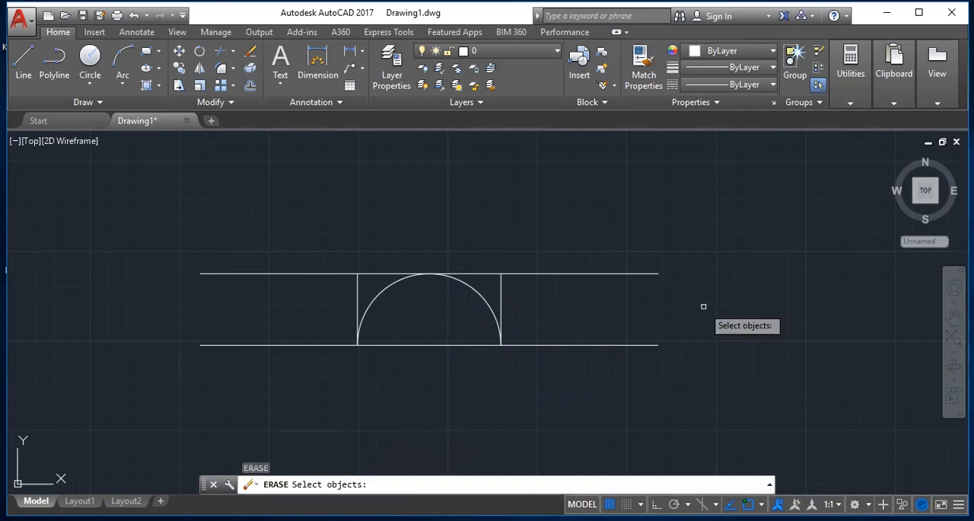
left_click_drag(703, 306, 570, 241)
left_click(571, 234)
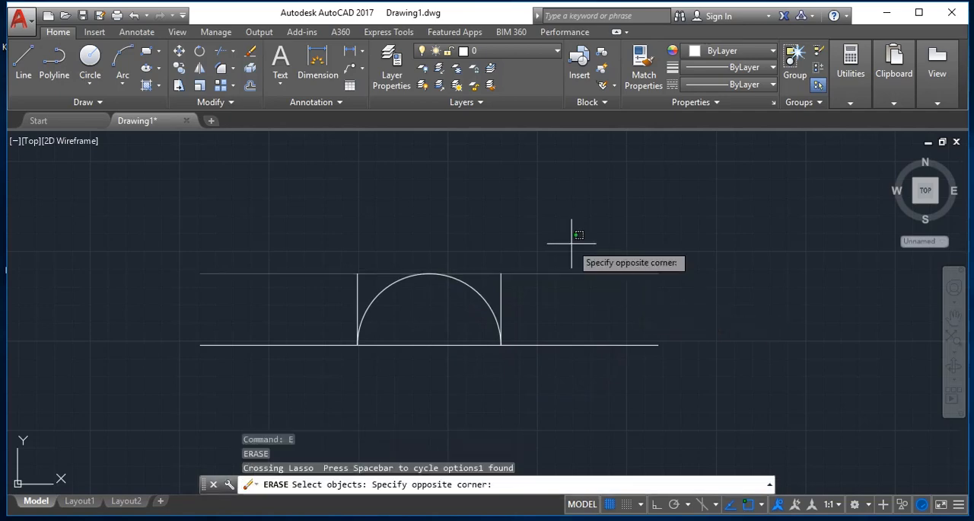
left_click(572, 243)
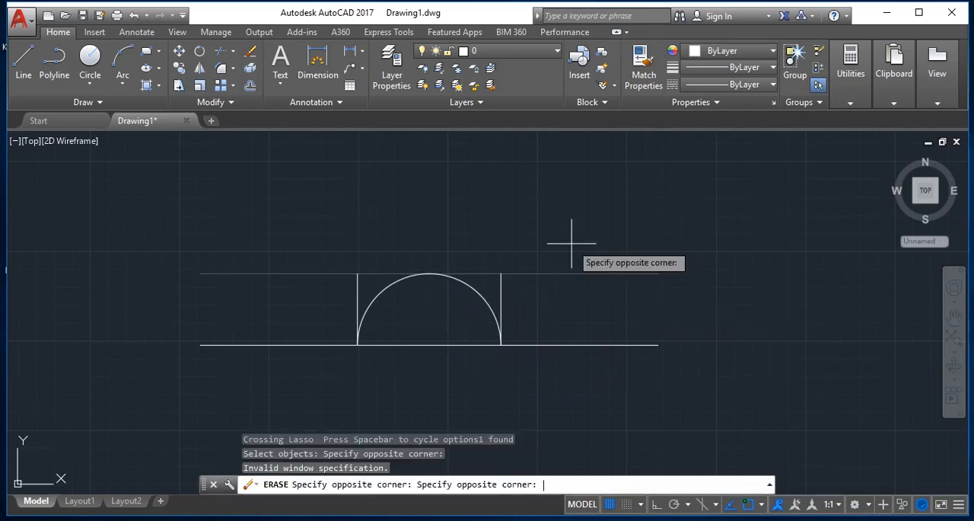
left_click(526, 294)
key("Return")
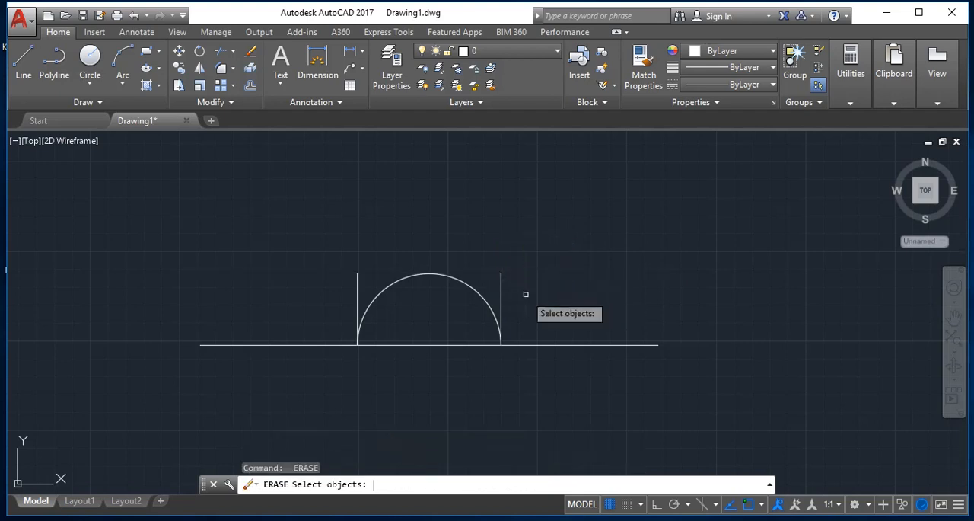
- Erase the two vertical lines on either side of the arc
left_click(503, 286)
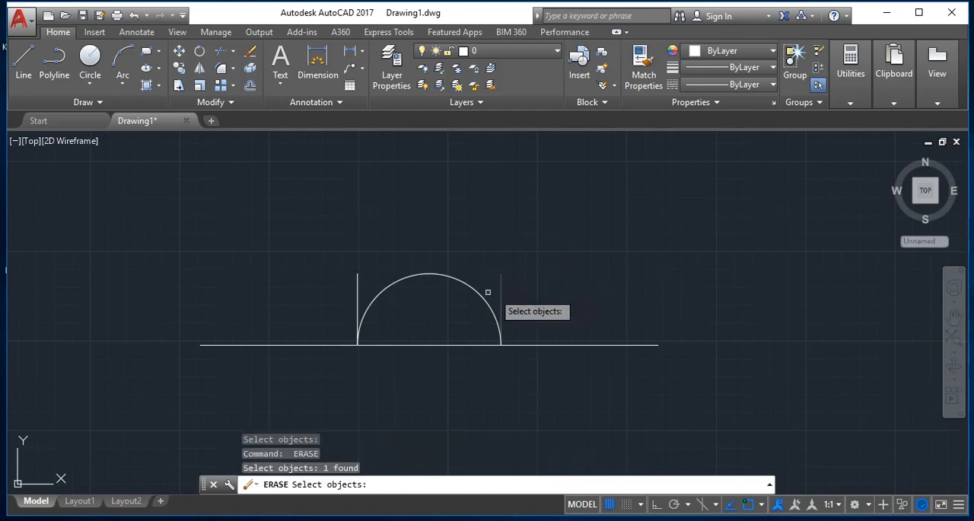
left_click(356, 278)
key("Return")
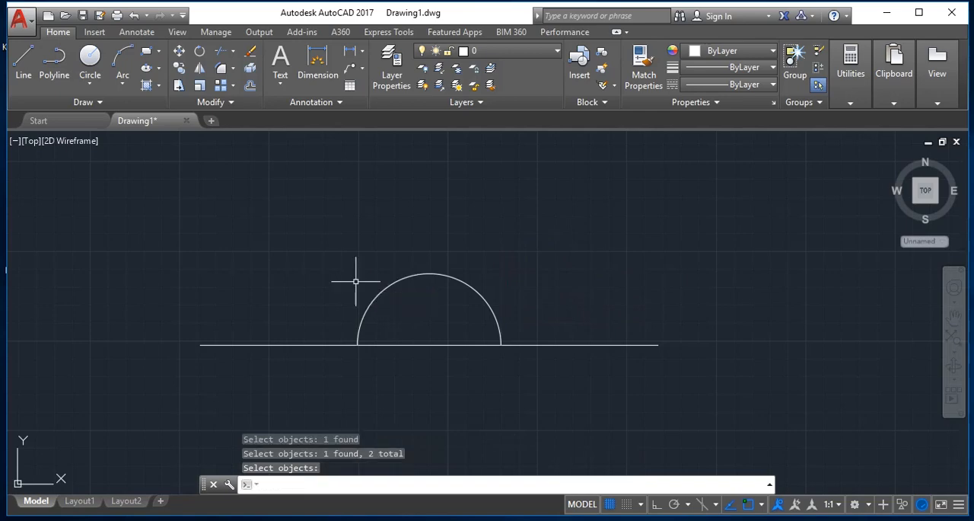
- Trim away the part of the horizontal line between the two ends of the arc
key("Escape")
type("tr")
key("Return")
key("Return")
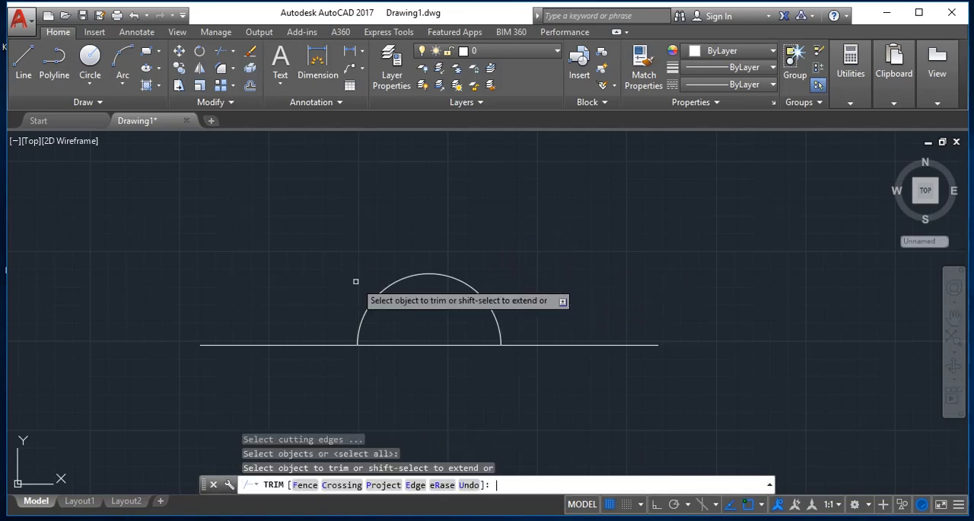
left_click(419, 370)
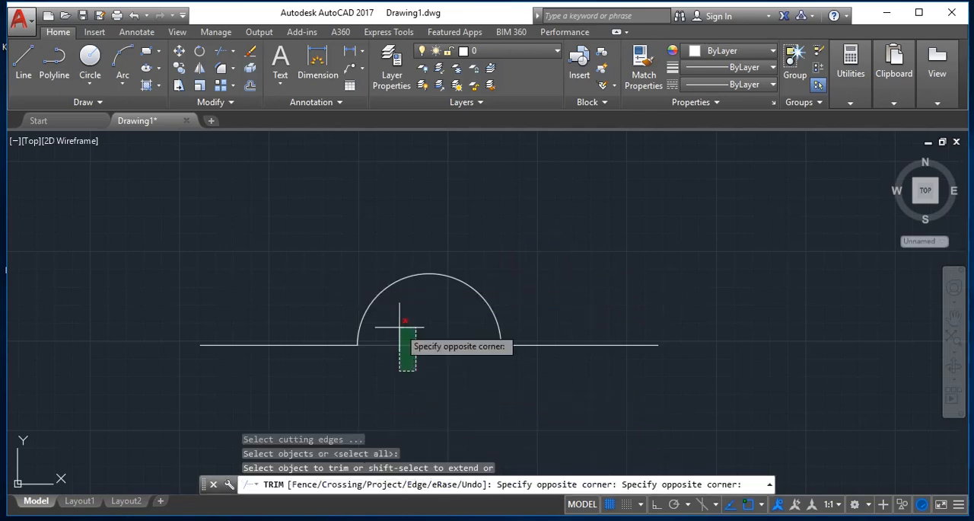
left_click(397, 329)
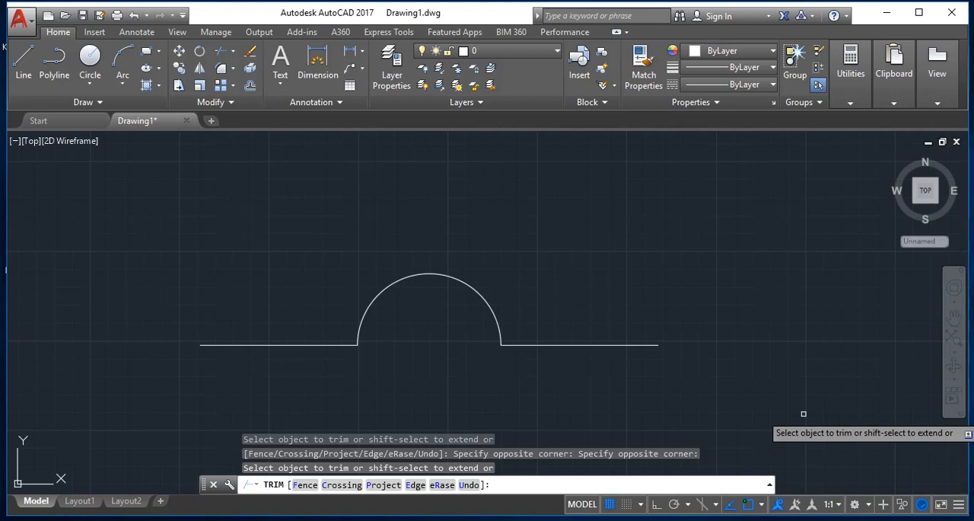
- Delete all objects in the drawing, including the arc and the remaining line segments
key("ctrl+a")
key("Delete")
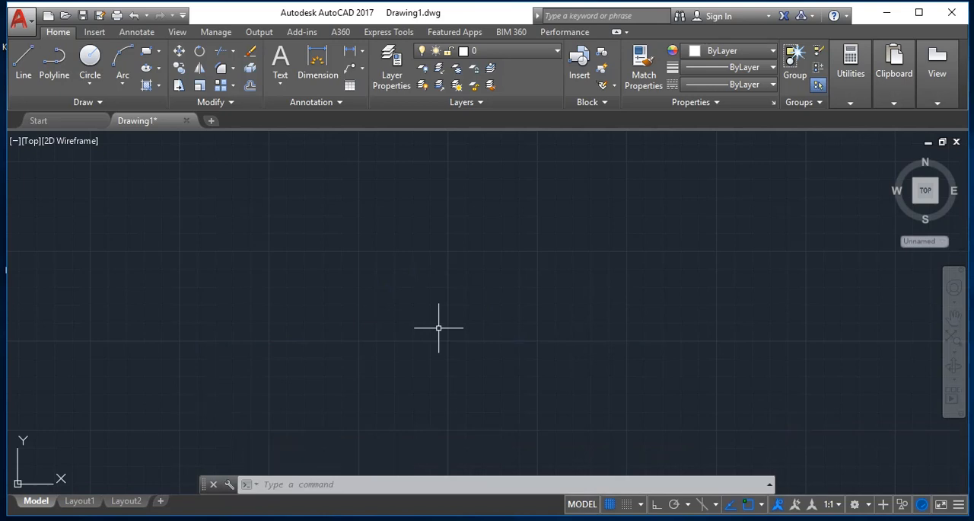
key("Escape")
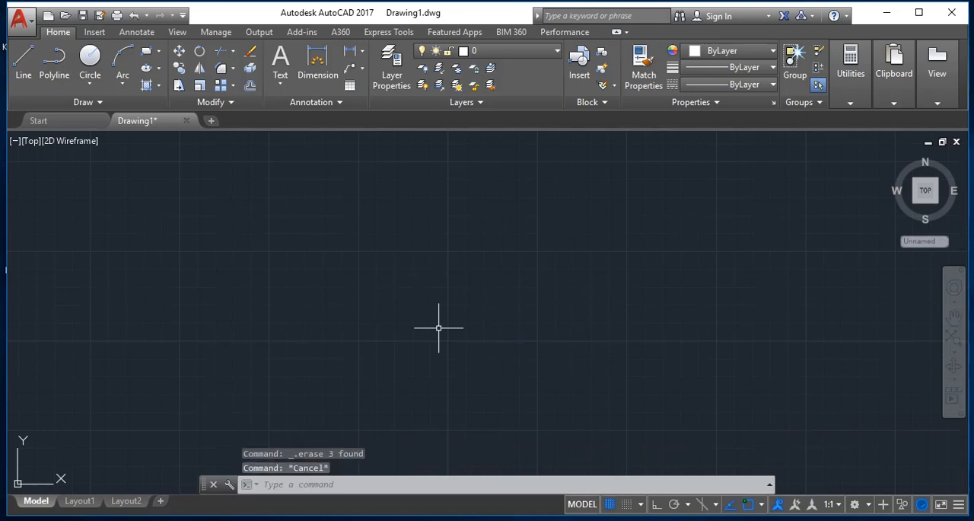
- Draw a single horizontal line 10 units long to the right with Ortho on
type("l")
key("Return")
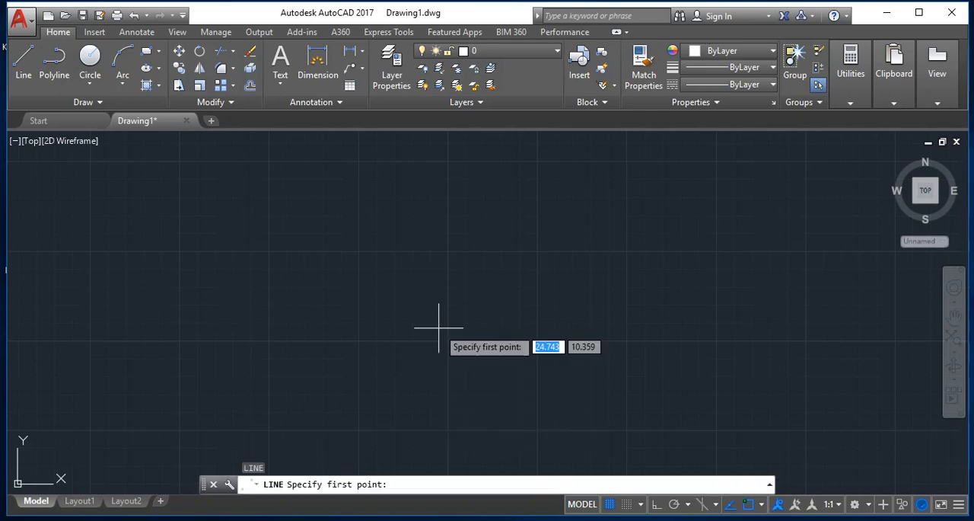
left_click(228, 258)
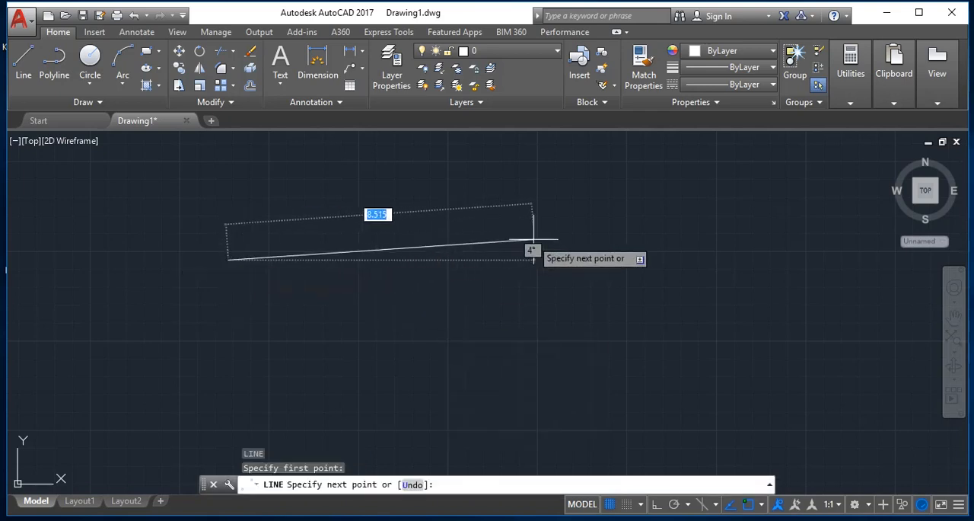
key("F8")
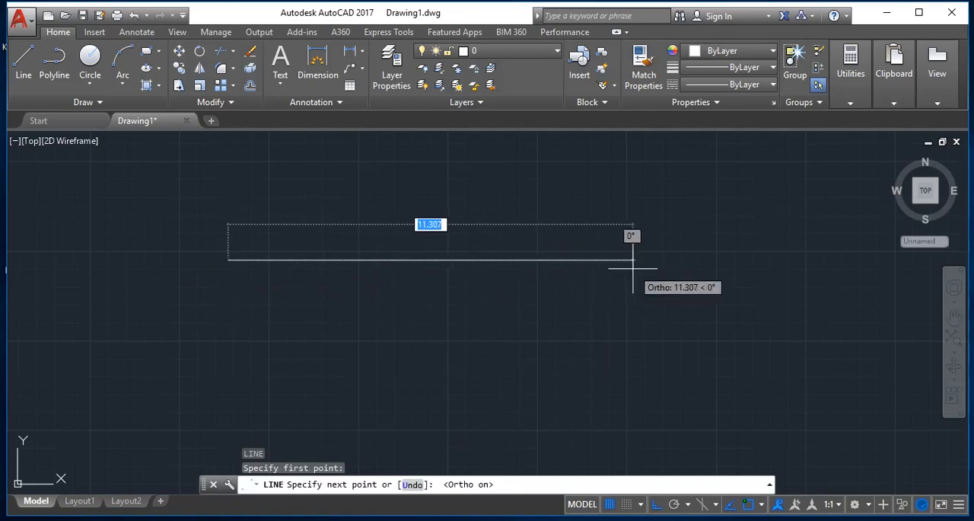
type("10")
key("Return")
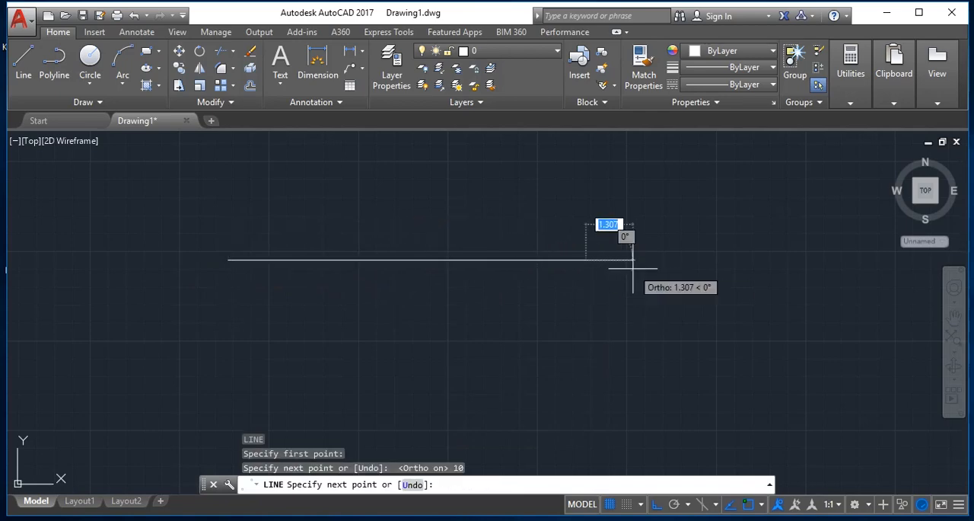
key("Return")
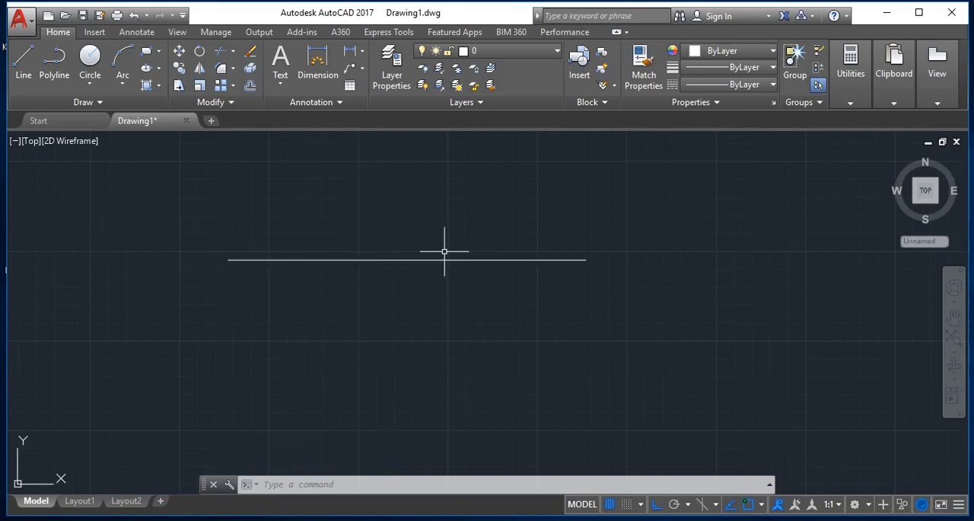
- From the line's right end, draw segments 4 units down and 10 units left, closing the chain with the Close option
key("Escape")
type("l")
key("Return")
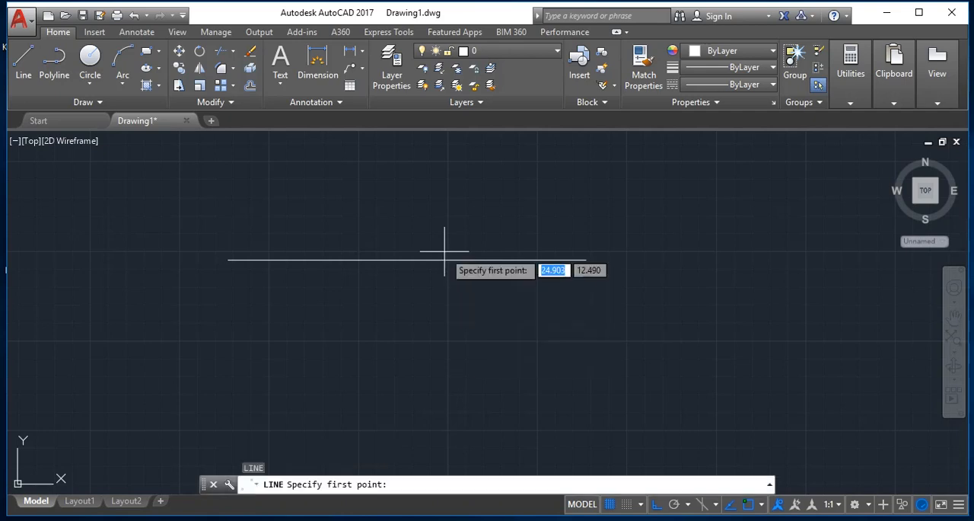
left_click(586, 260)
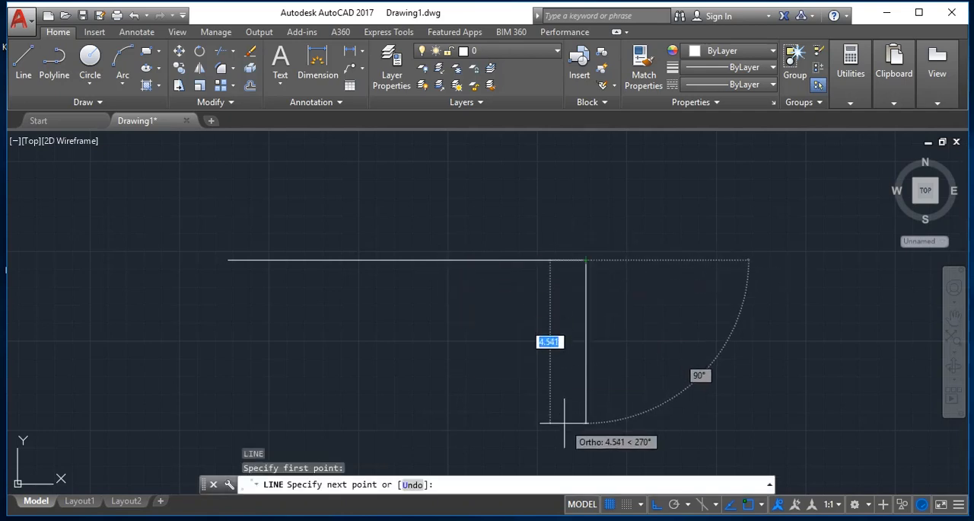
type("4")
key("Return")
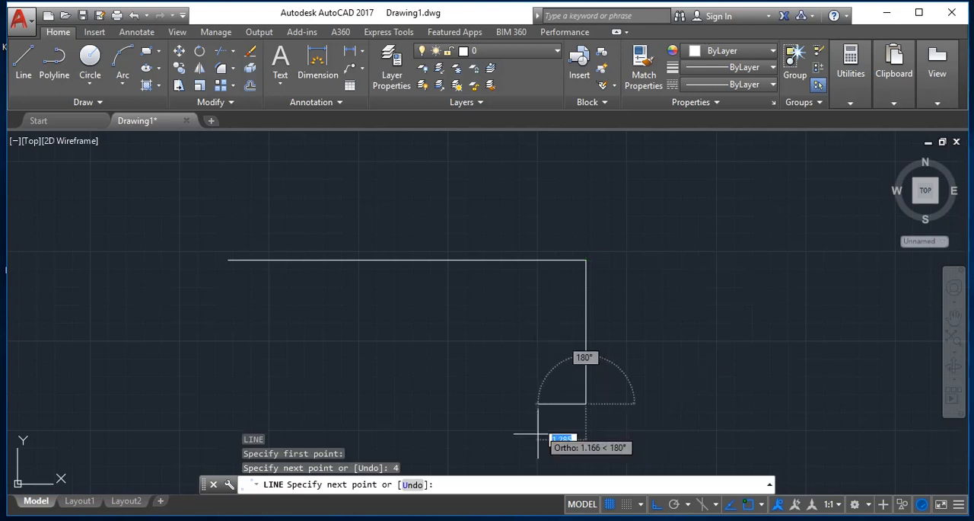
type("10")
key("Return")
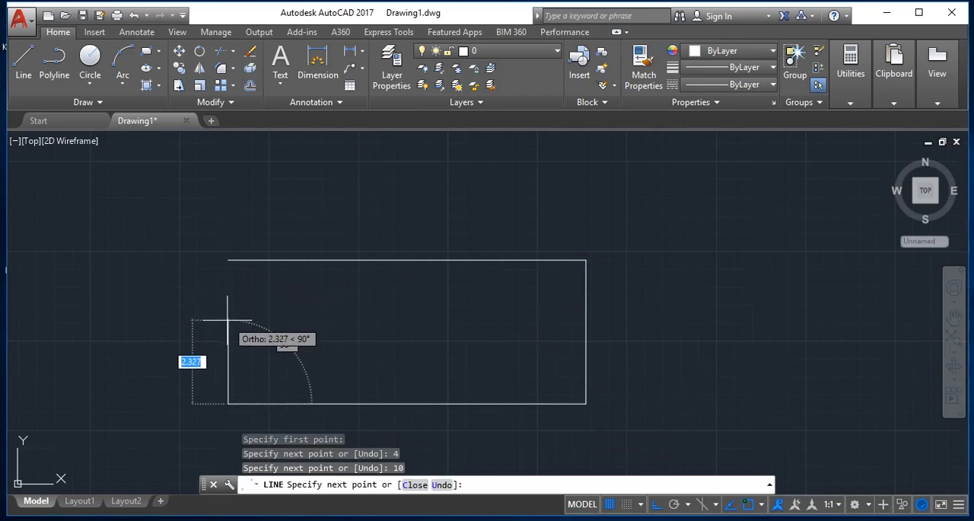
type("c")
key("Return")
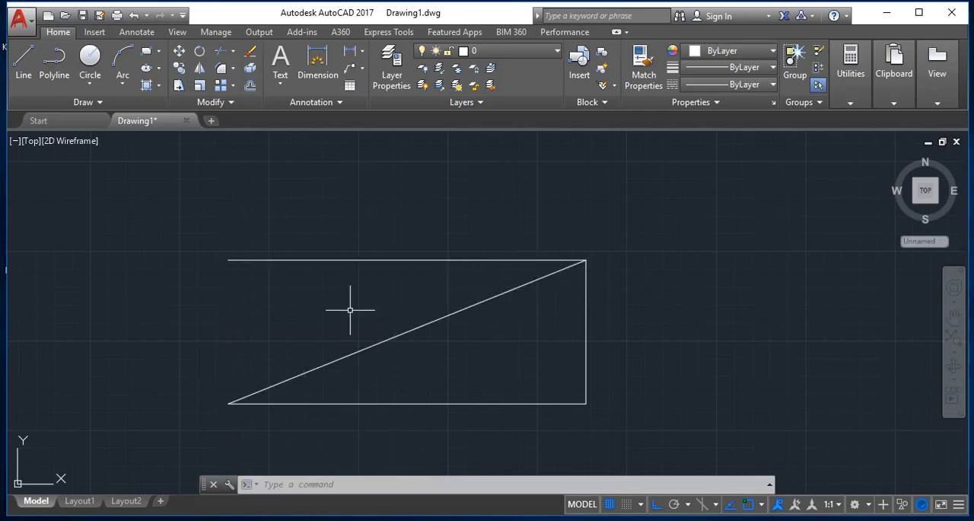
- Undo the closed chain of segments and the separate 10-unit horizontal line
key("ctrl+z")
type("u")
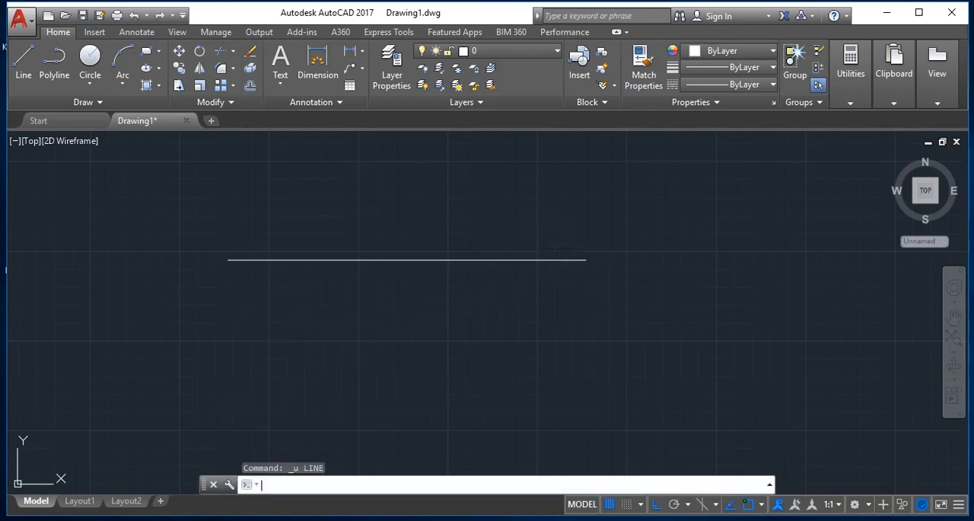
key("Return")
- Start a line chain with a nearly horizontal first segment 10 units long to the right
type("l")
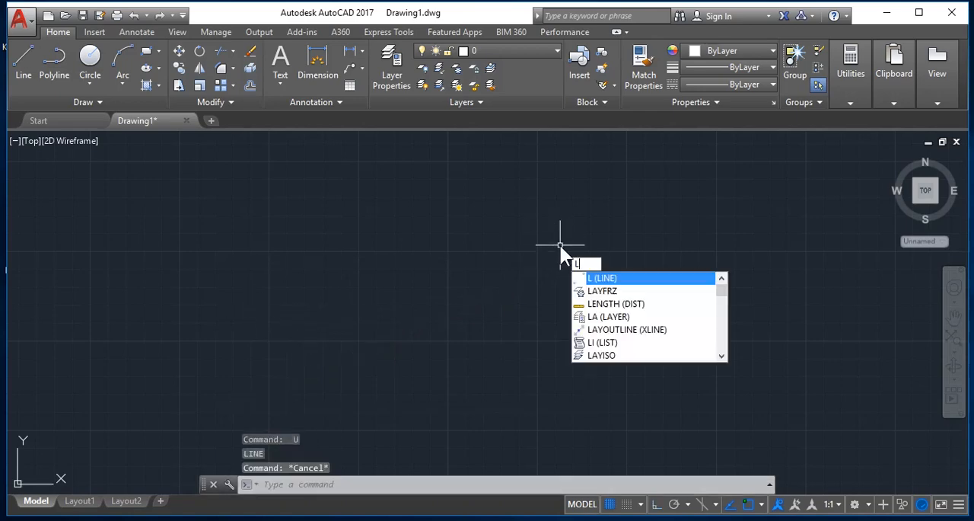
key("Return")
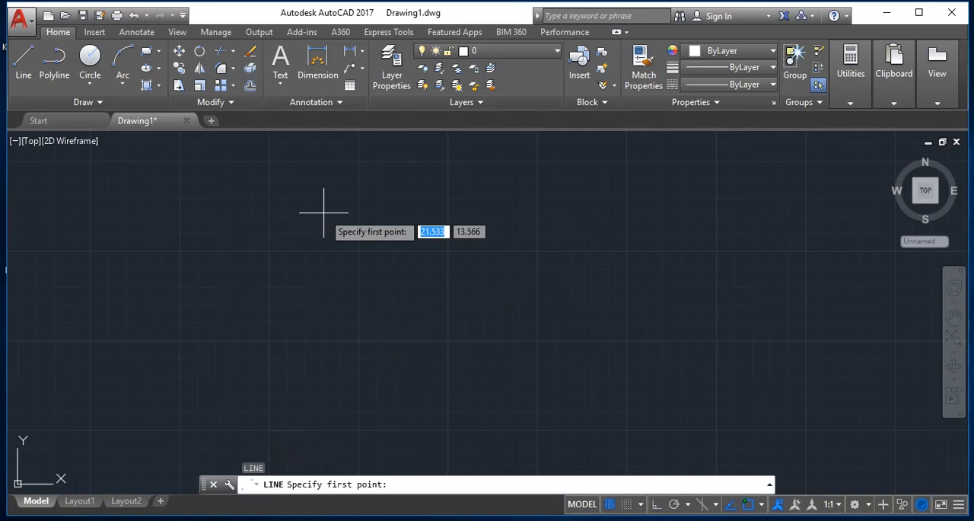
left_click(234, 242)
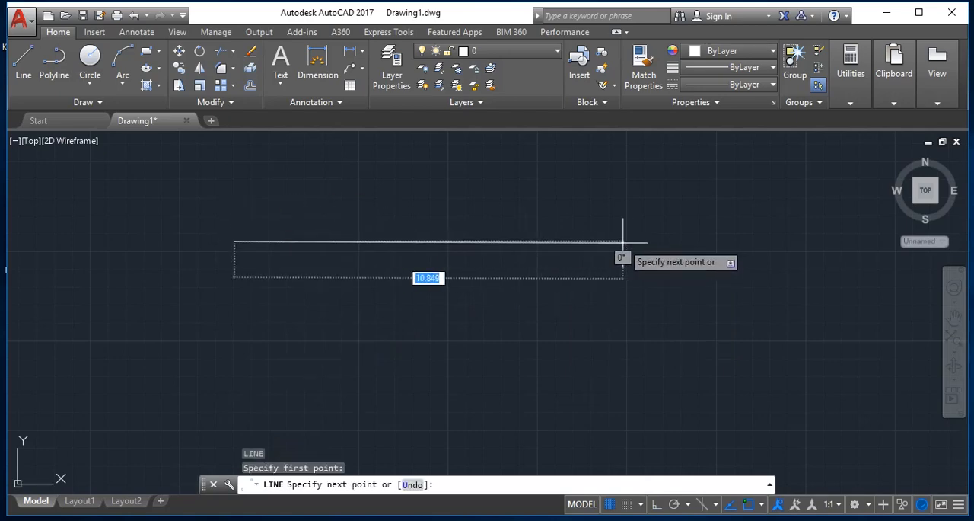
type("10")
key("Return")
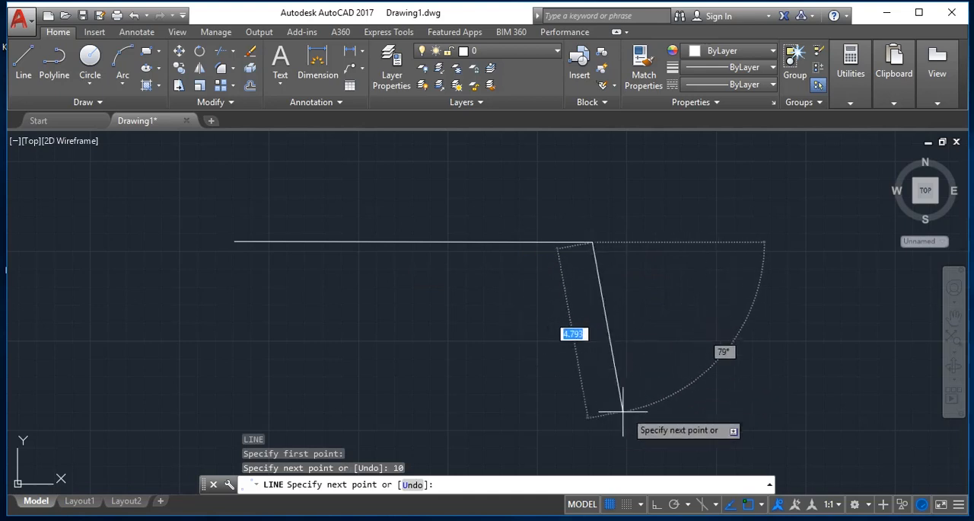
- Turn Ortho on and continue the chain 4 units down and 10 units left, finishing the outline with the Close option
key("F8")
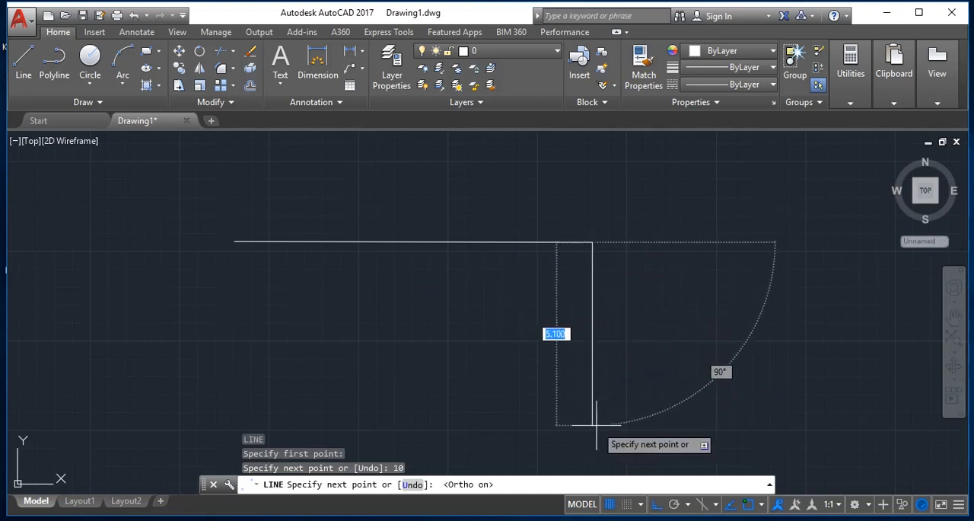
type("10")
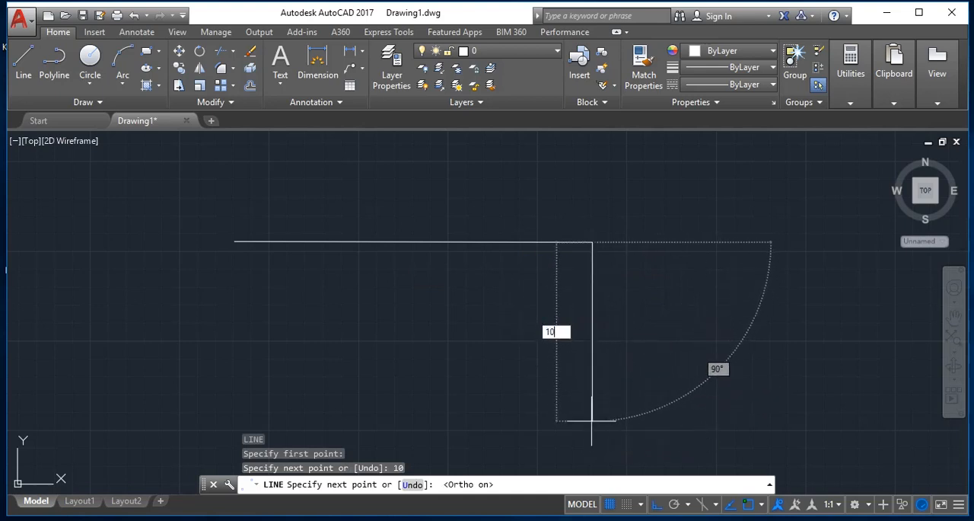
key("BackSpace")
key("Return")
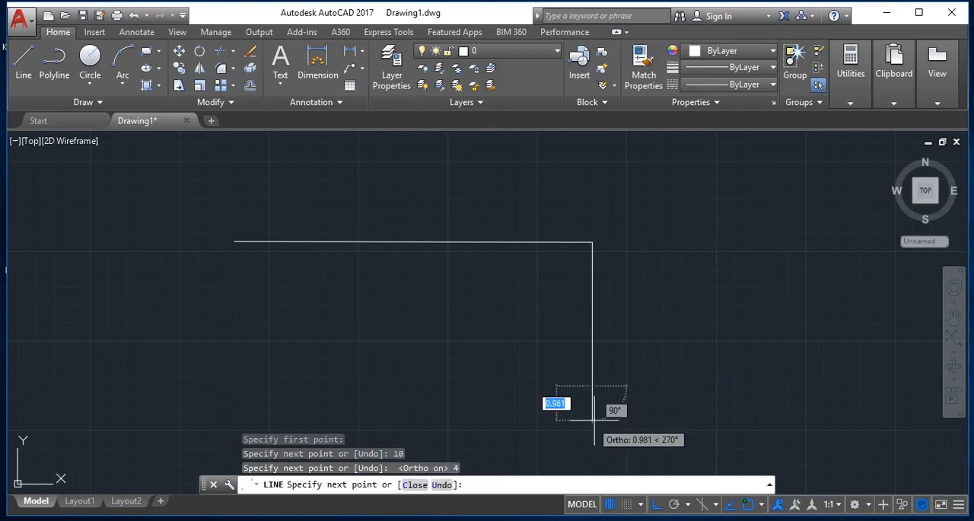
type("10")
key("Return")
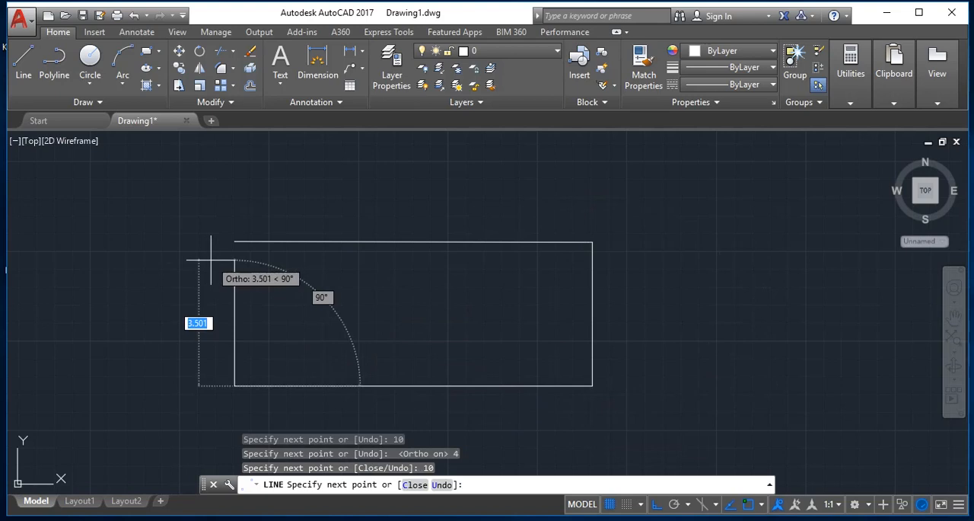
type("c")
key("Return")
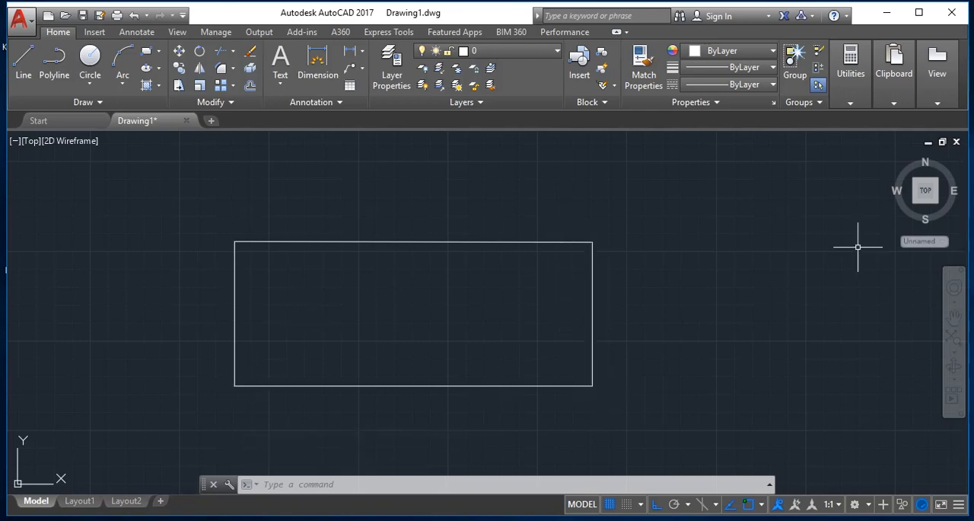
- Offset the rectangle's right side outward four times in succession at a distance of 0.1
type("o")
key("Return")
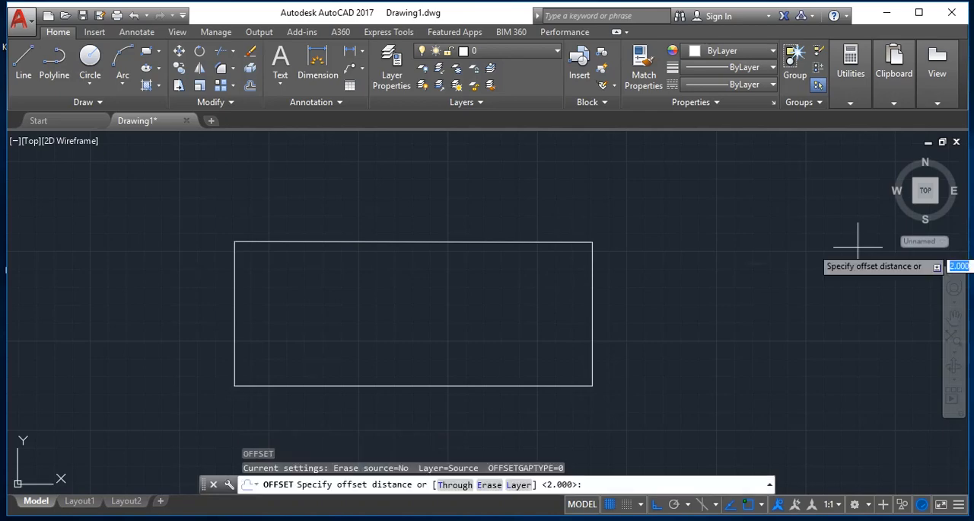
type(".1")
key("Return")
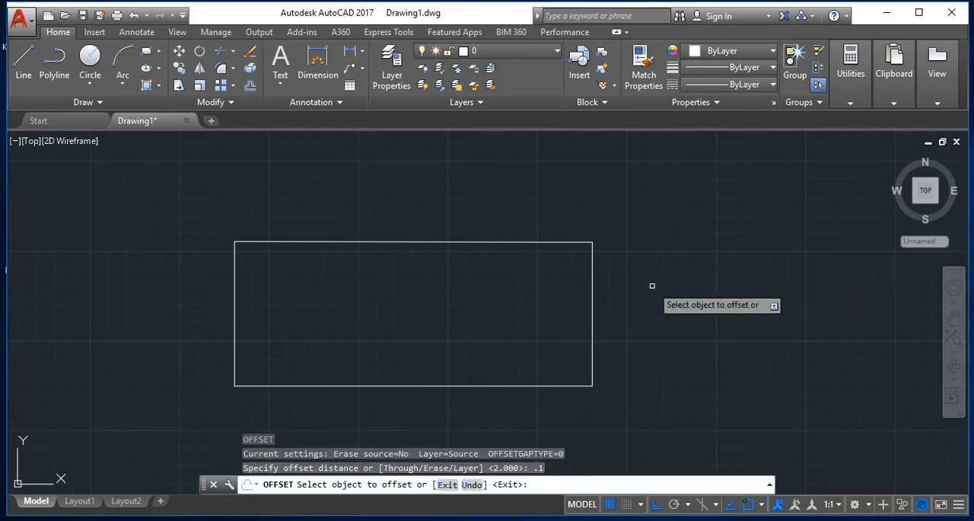
left_click(592, 301)
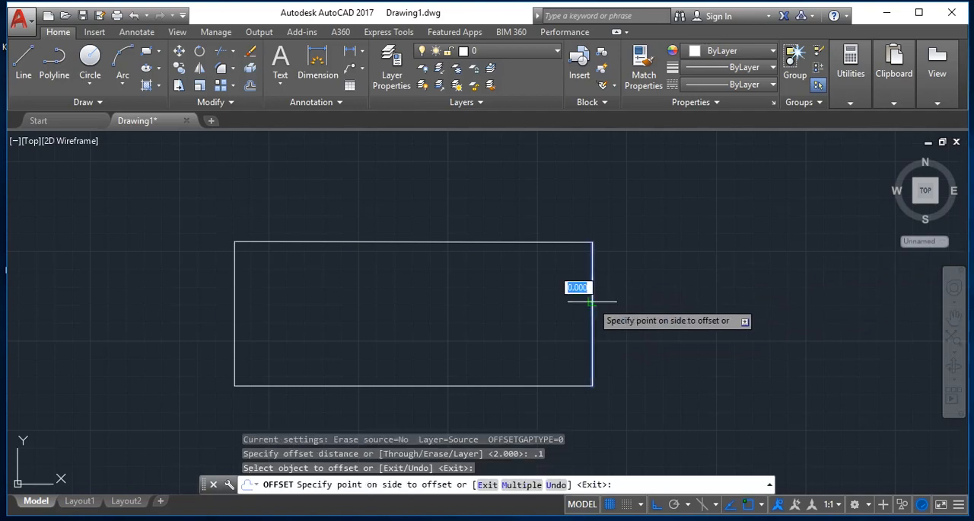
left_click(609, 308)
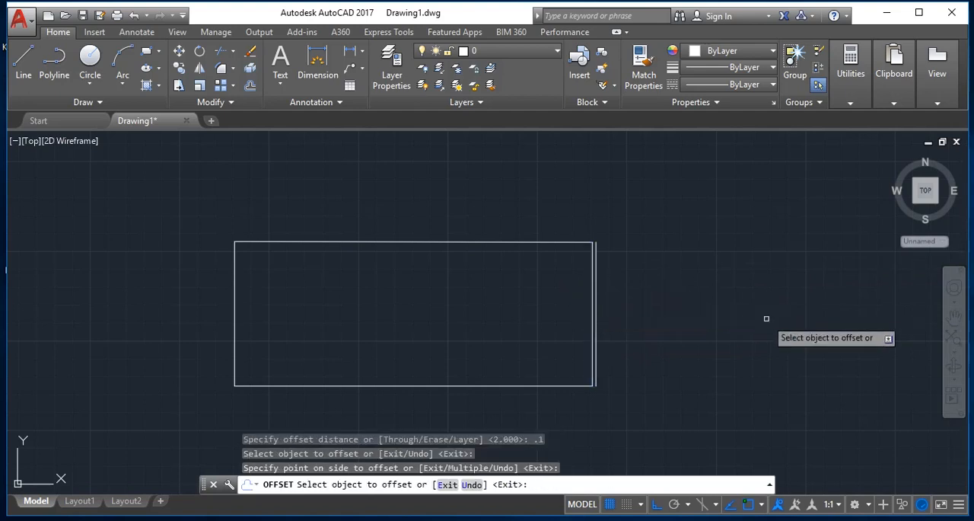
left_click(596, 327)
left_click(695, 326)
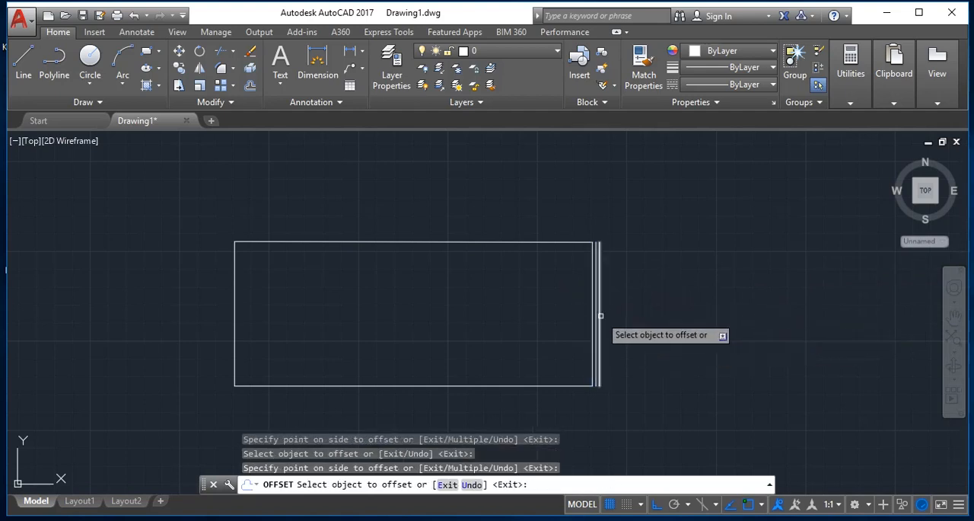
left_click(601, 315)
left_click(670, 331)
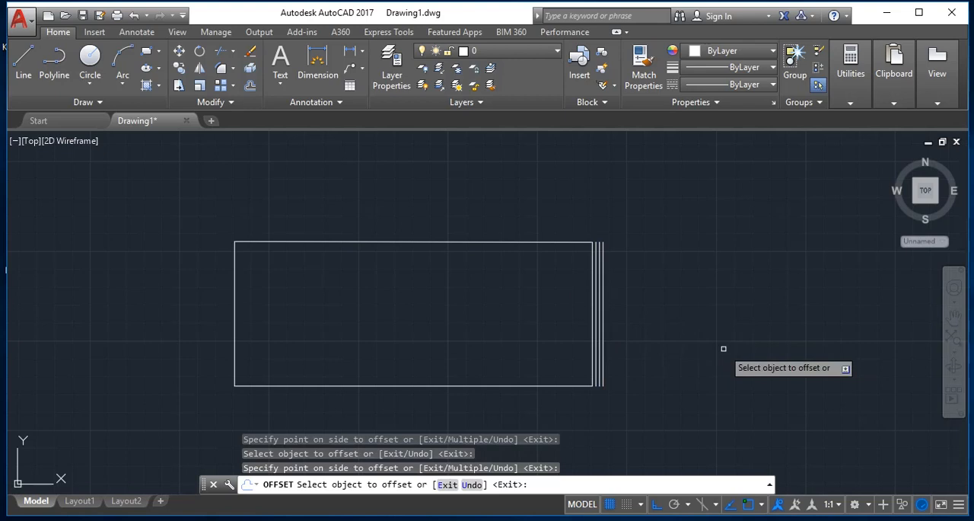
left_click(605, 330)
left_click(670, 331)
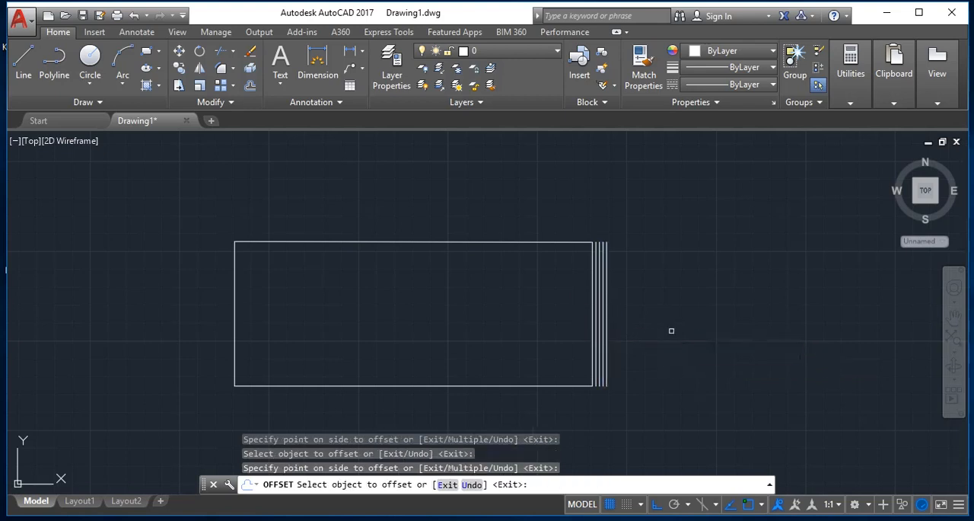
- Offset the rectangle's bottom side downward four times in succession at the 0.1 spacing
left_click(552, 388)
left_click(552, 402)
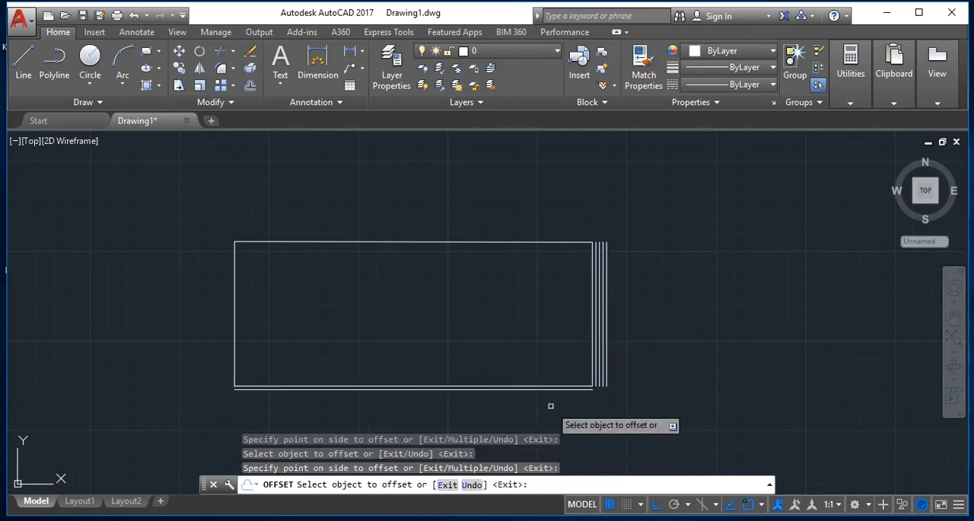
left_click(546, 391)
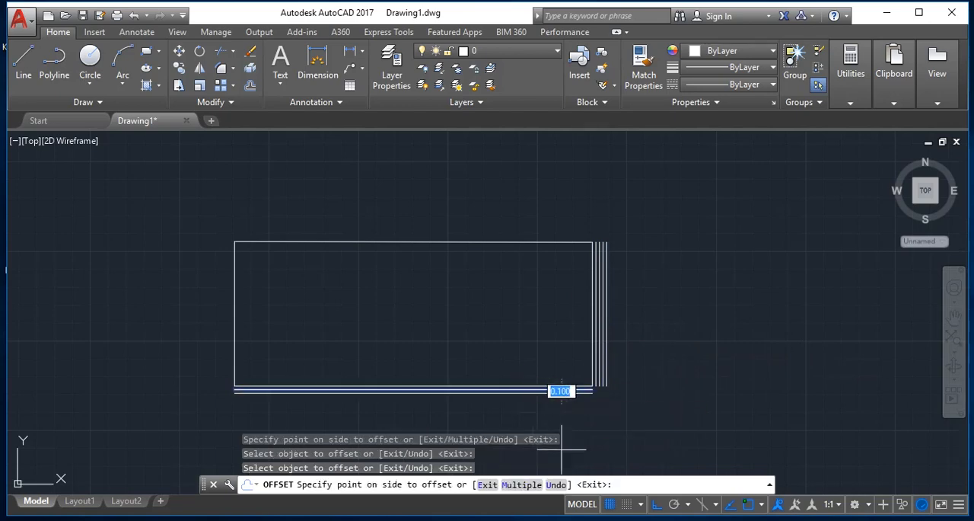
left_click(553, 415)
left_click(550, 393)
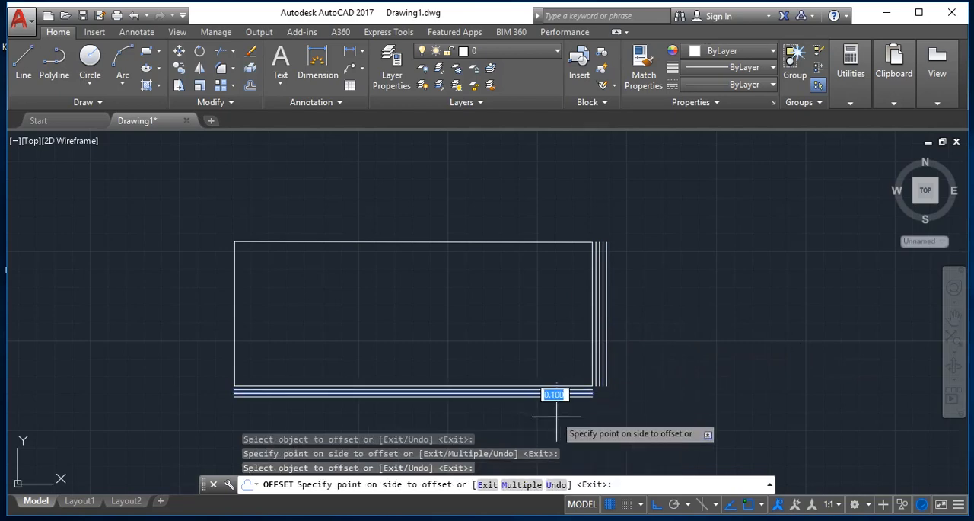
left_click(552, 406)
left_click(558, 397)
left_click(561, 423)
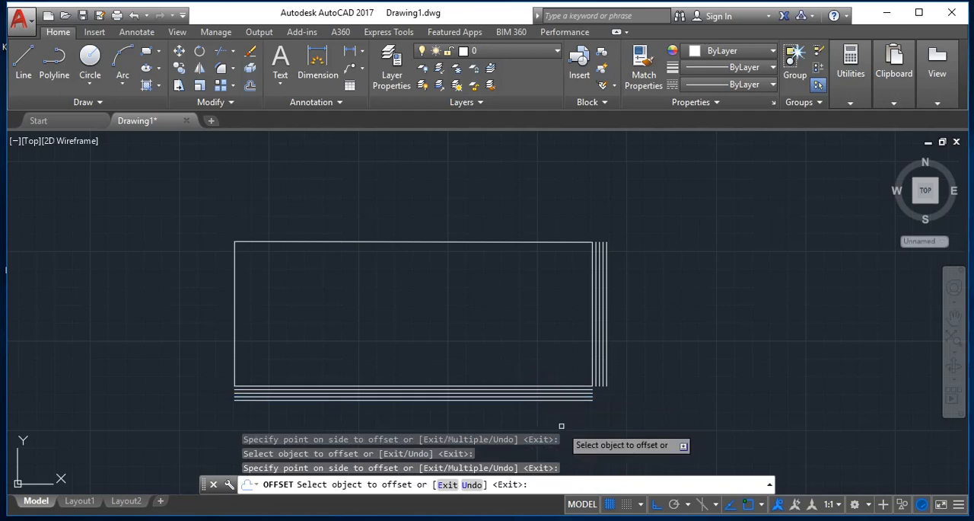
- Offset the rectangle's left side outward four times in succession at the 0.1 spacing and end the Offset command
left_click(235, 328)
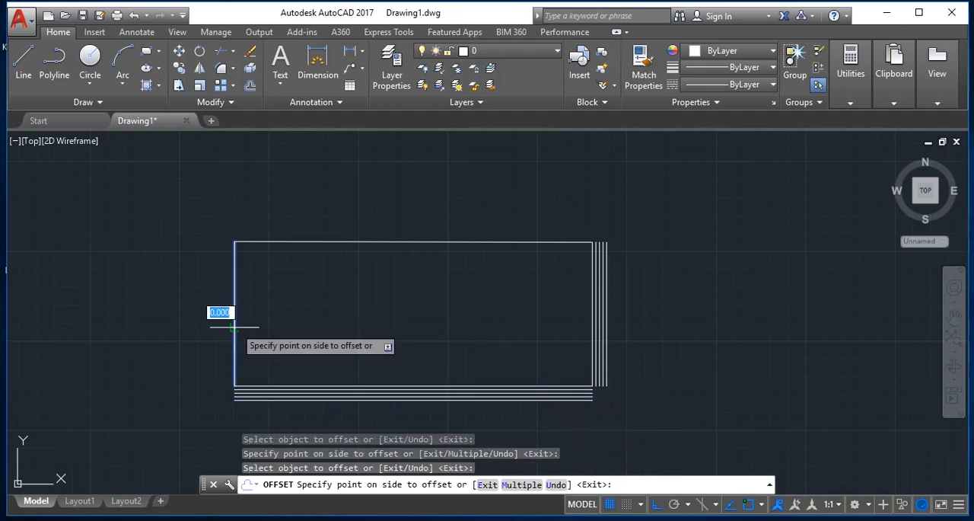
left_click(194, 326)
left_click(231, 336)
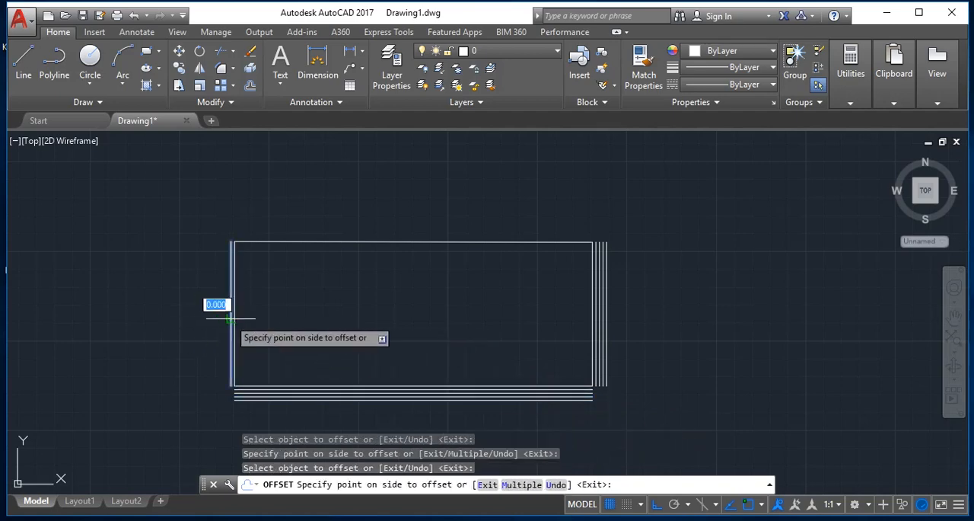
left_click(190, 334)
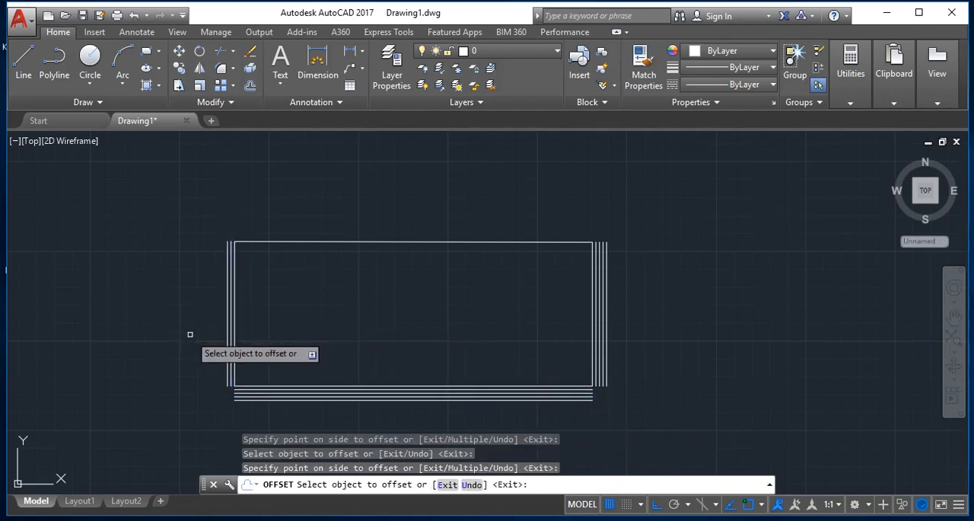
left_click(228, 319)
left_click(160, 337)
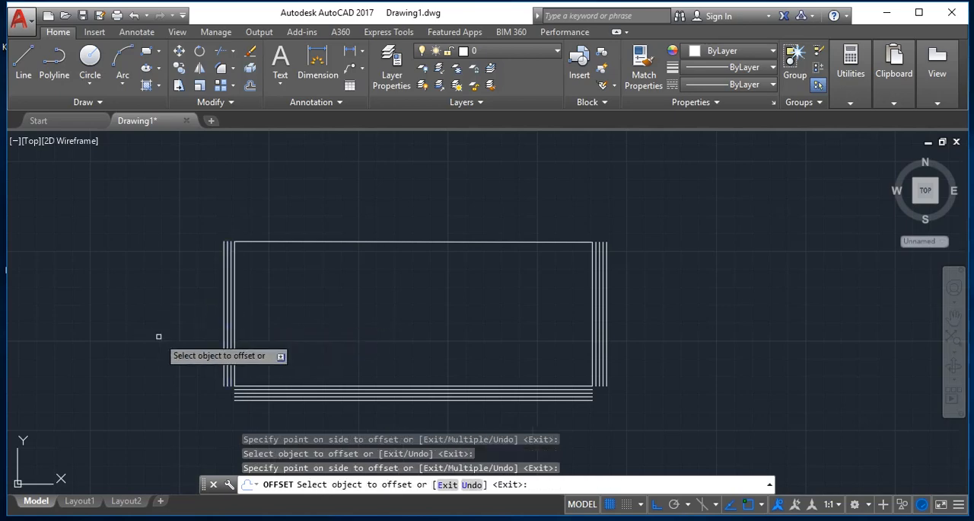
left_click(222, 335)
left_click(183, 343)
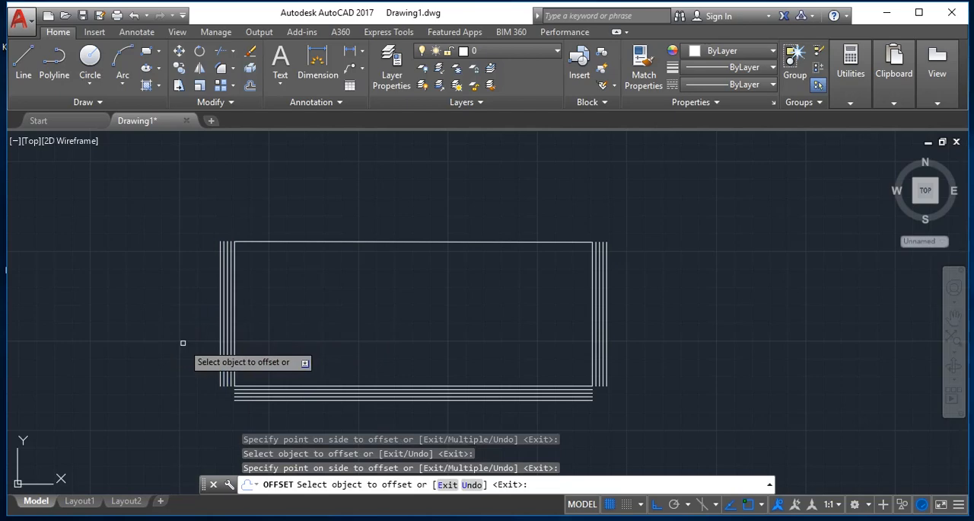
key("Escape")
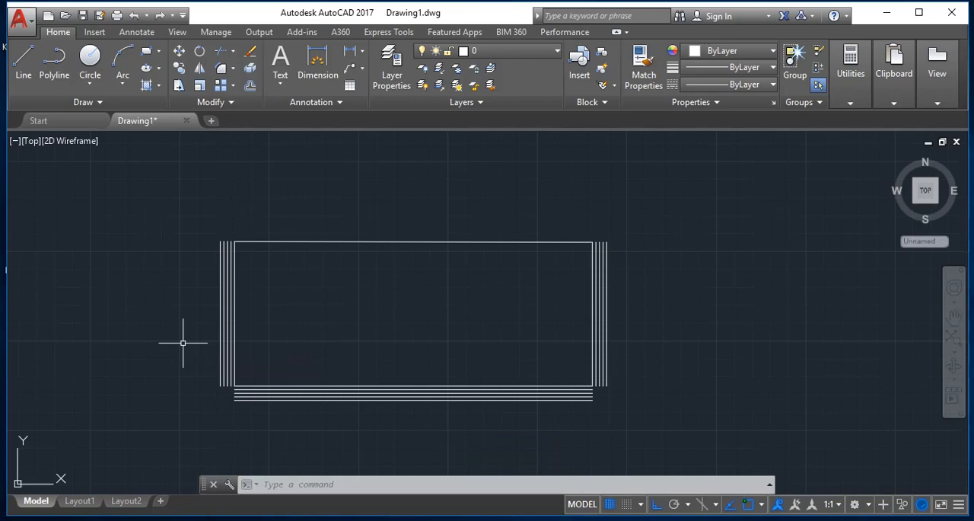
- Offset the rectangle's top side upward five times in succession at a distance of 0.1 and end the Offset command
type("o")
key("Return")
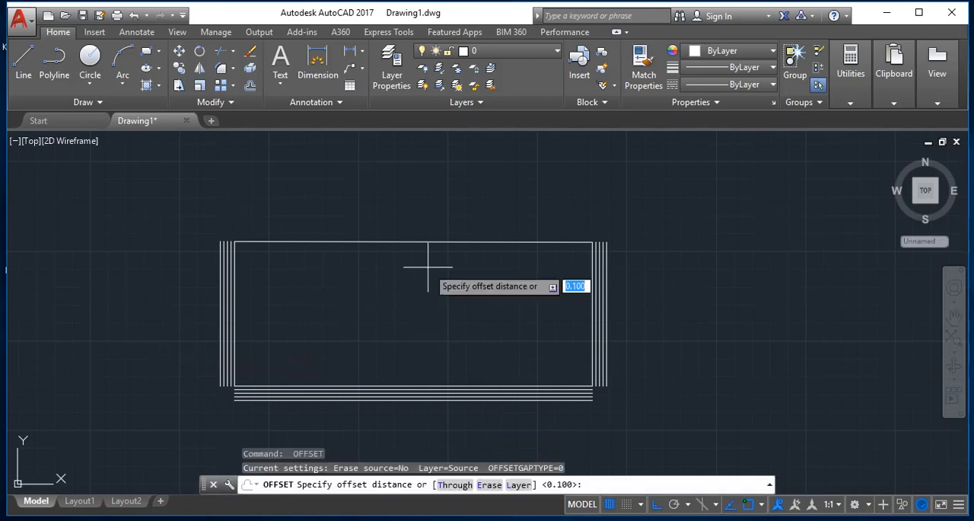
key("Return")
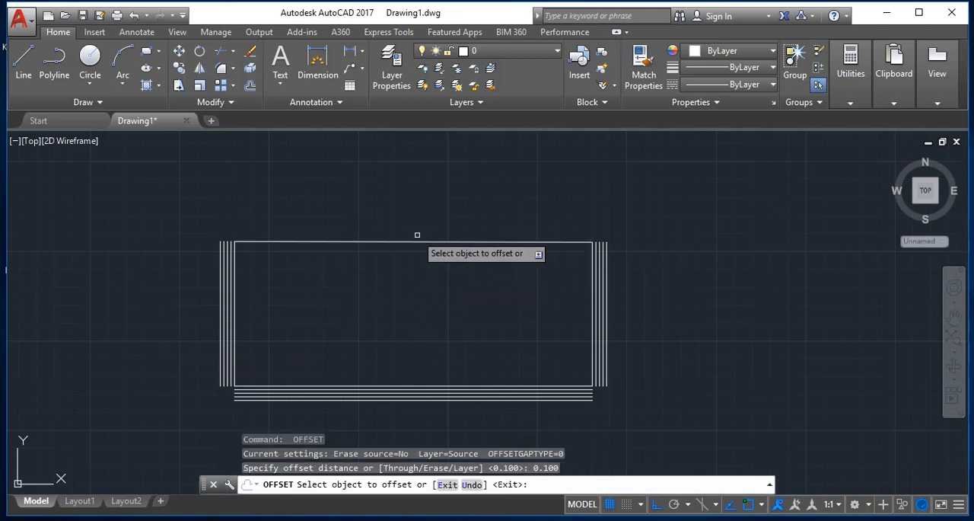
left_click(423, 242)
left_click(419, 228)
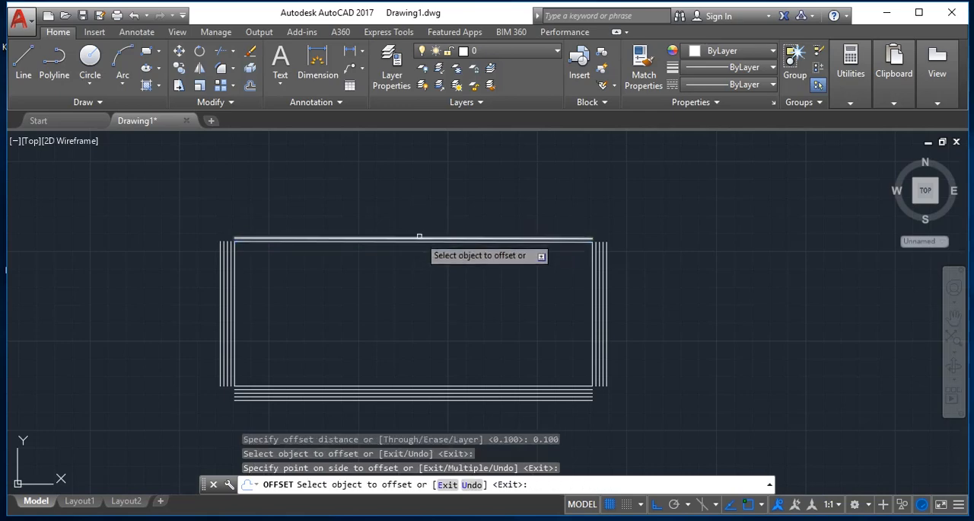
left_click(419, 238)
left_click(423, 225)
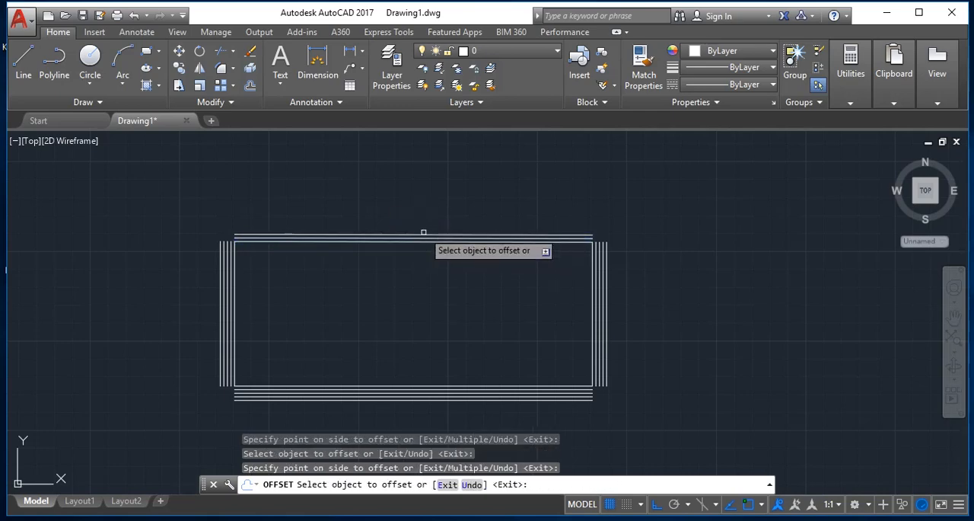
left_click(425, 233)
left_click(429, 215)
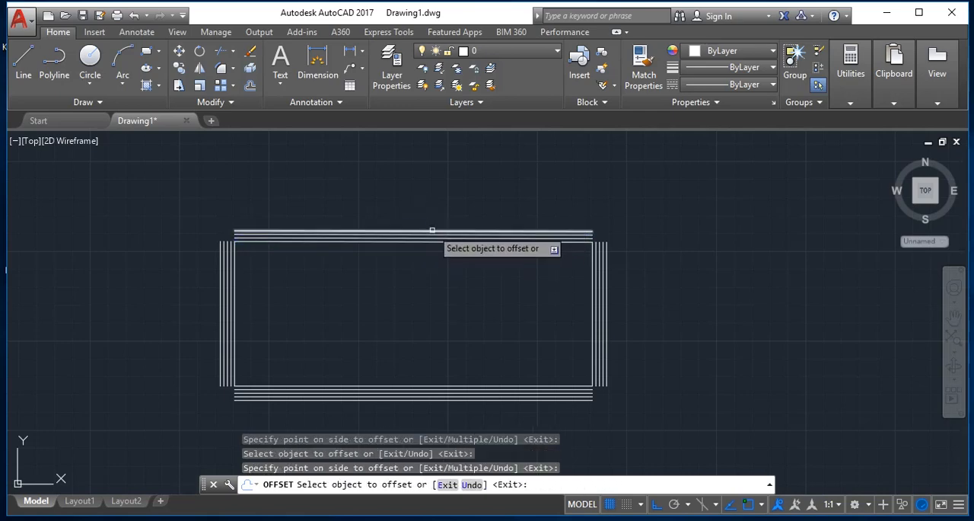
left_click(431, 230)
left_click(438, 199)
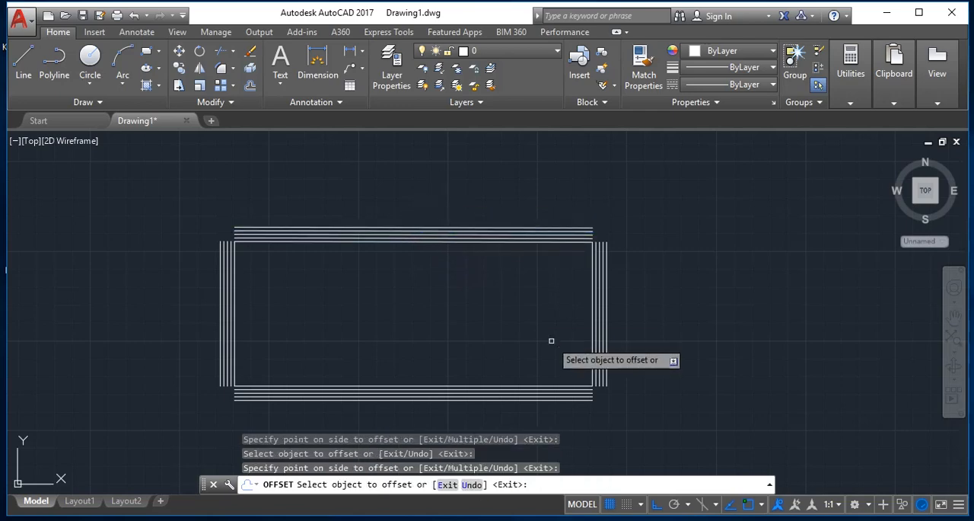
left_click(487, 227)
left_click(487, 198)
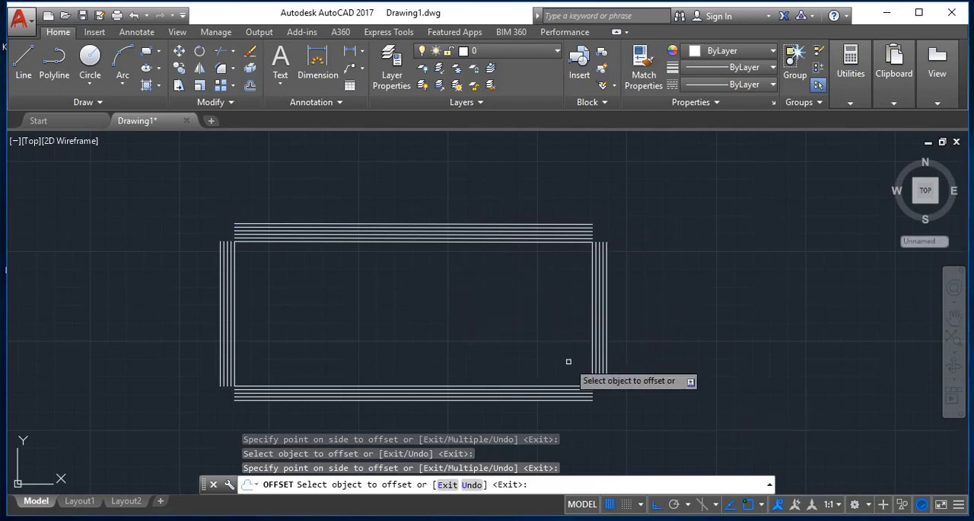
key("Escape")
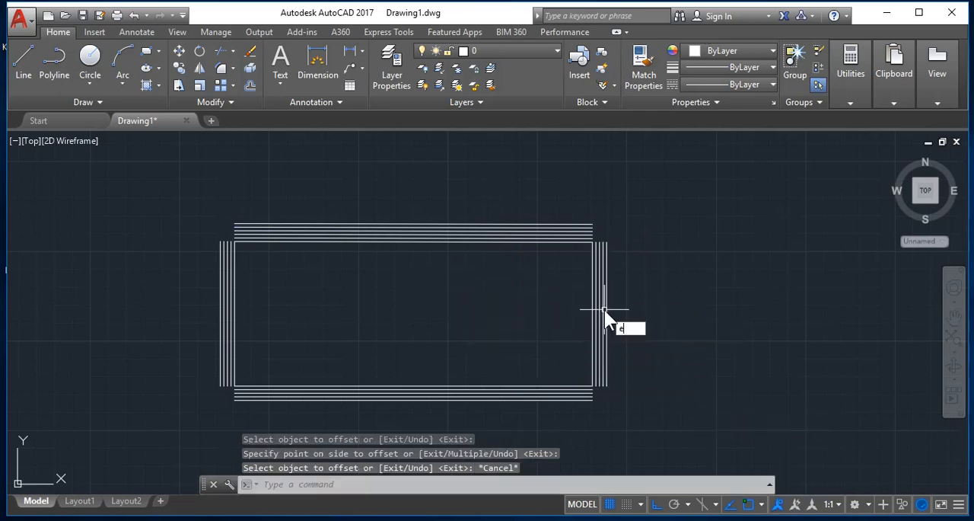
- Erase the outermost offset line above the rectangle's top side
type("e")
key("Return")
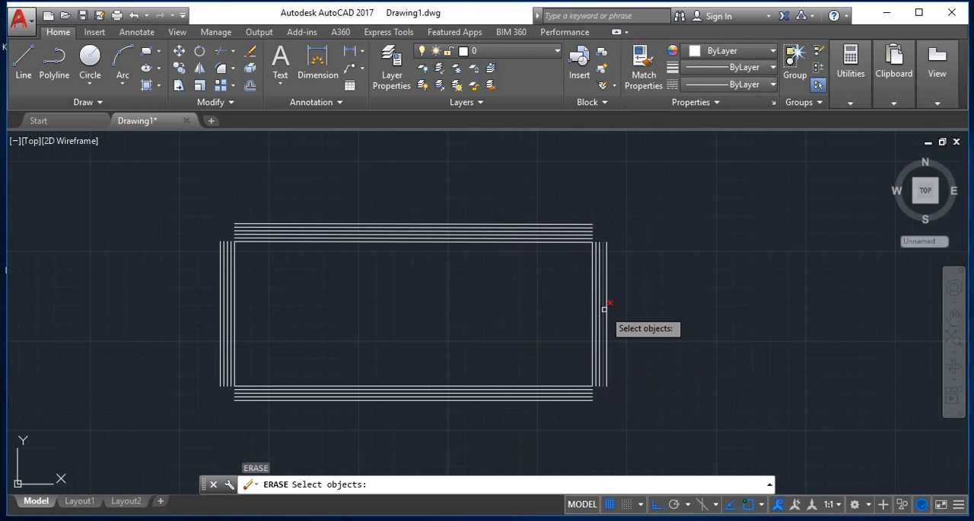
left_click(548, 223)
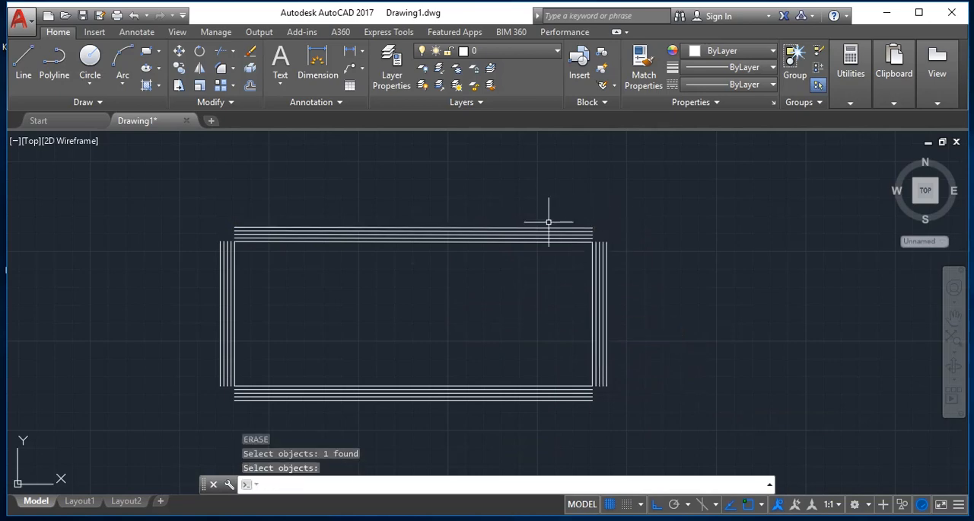
key("Escape")
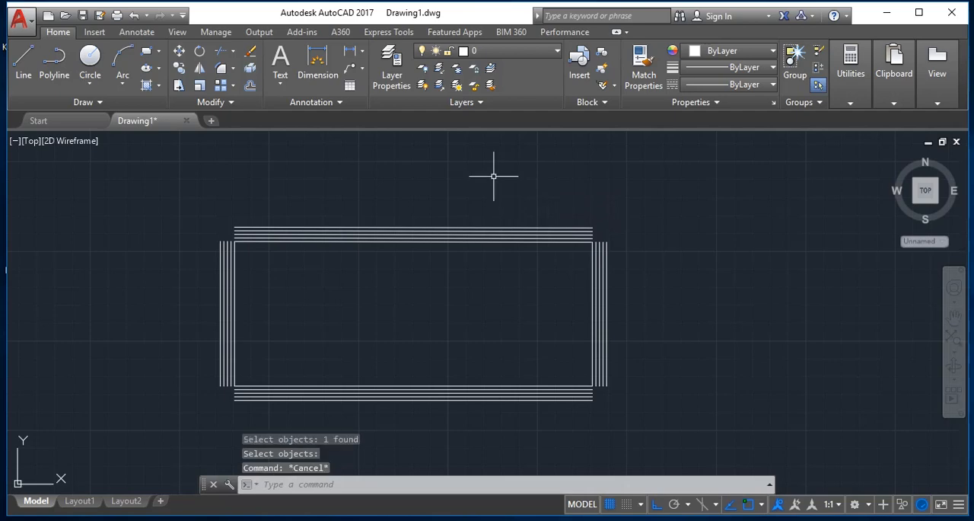
type("e")
key("Return")
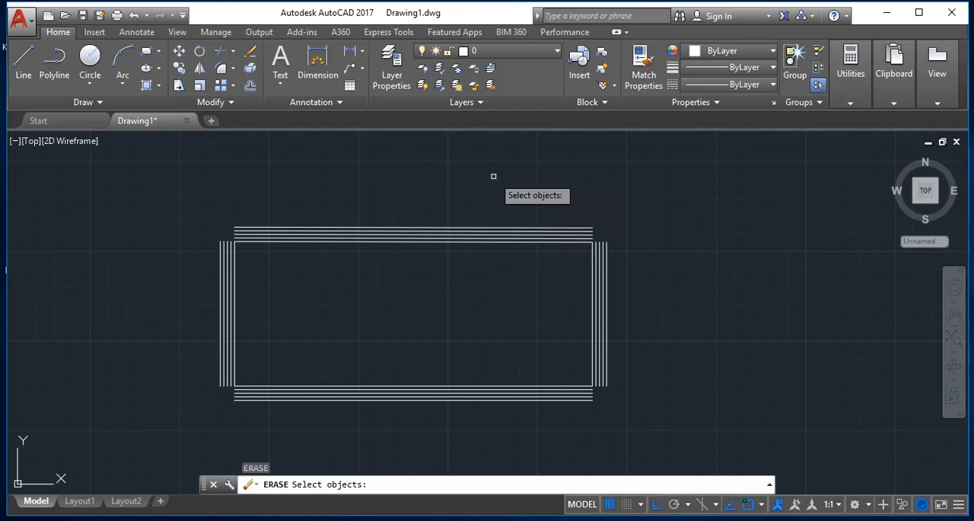
key("Escape")
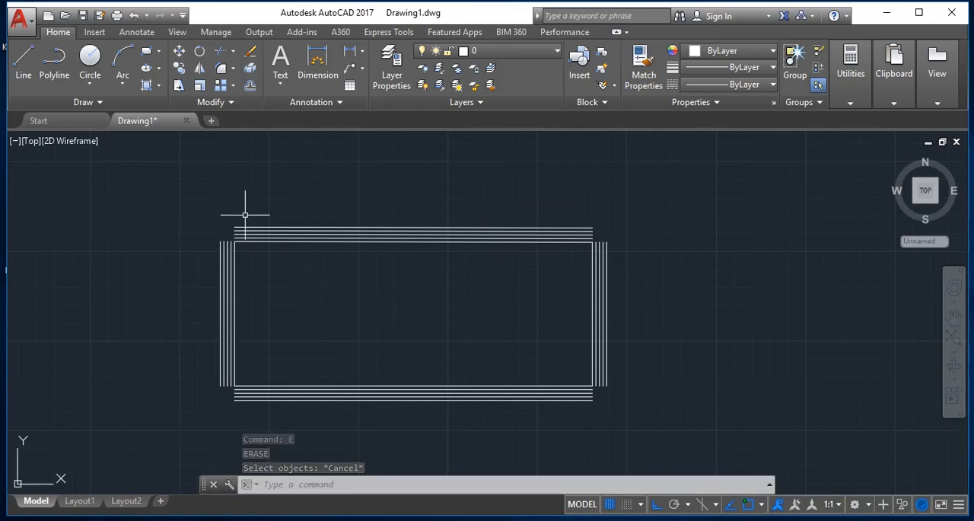
key("Escape")
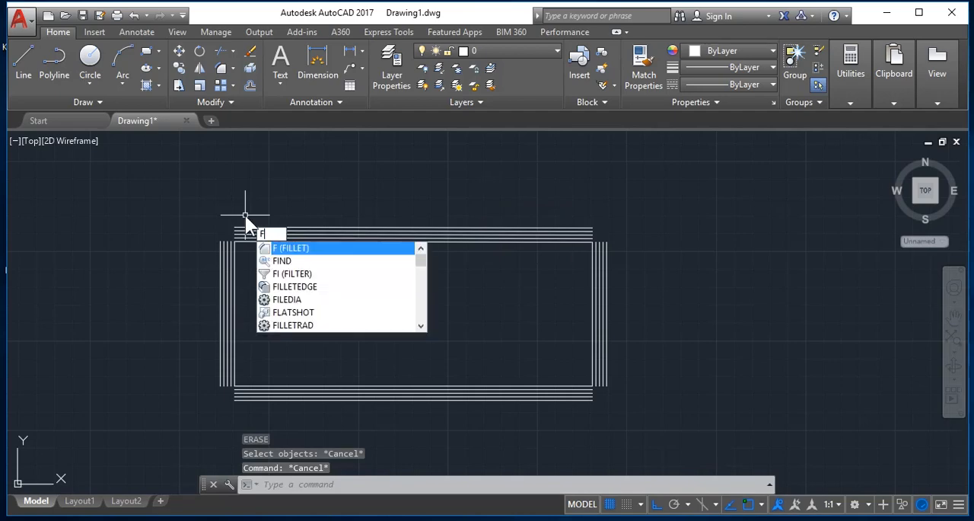
- Fillet the outermost bottom offset line with the outermost left and right offset lines into sharp lower corners
key("Return")
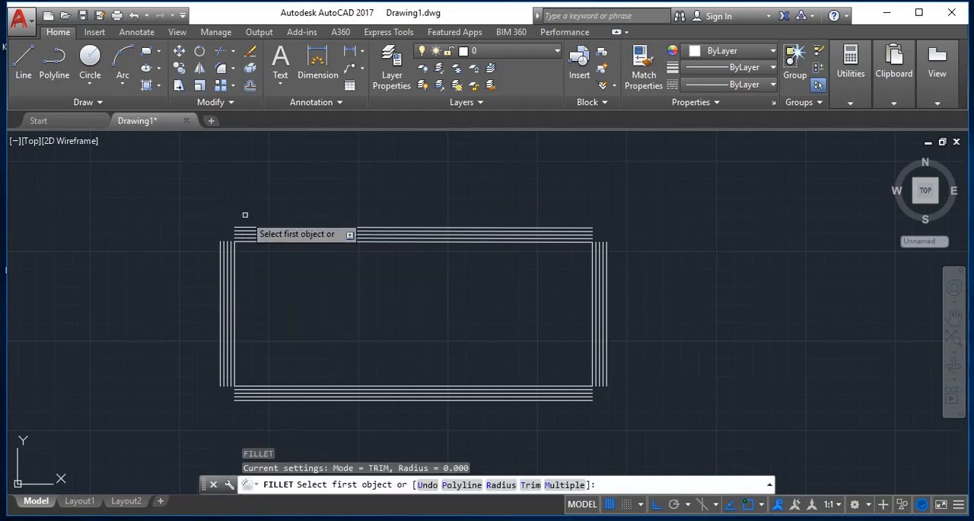
left_click(221, 379)
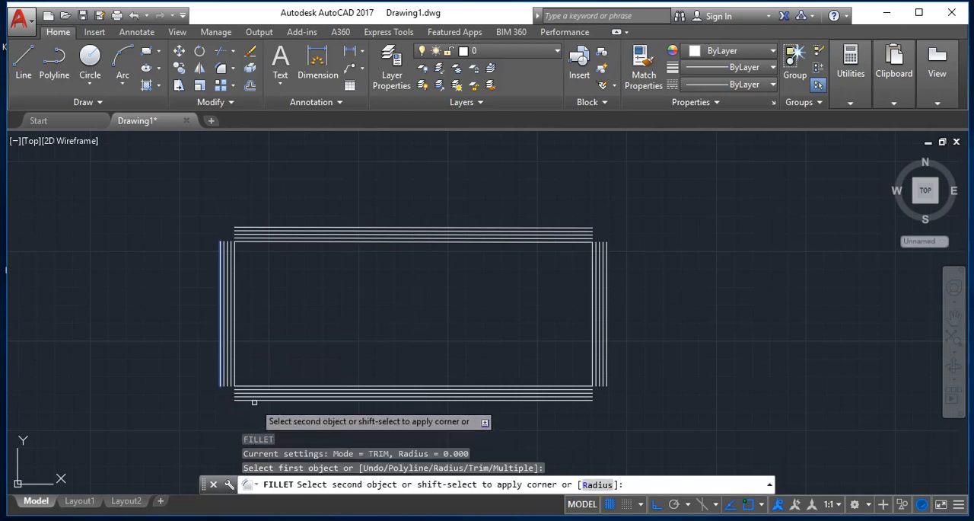
left_click(253, 399)
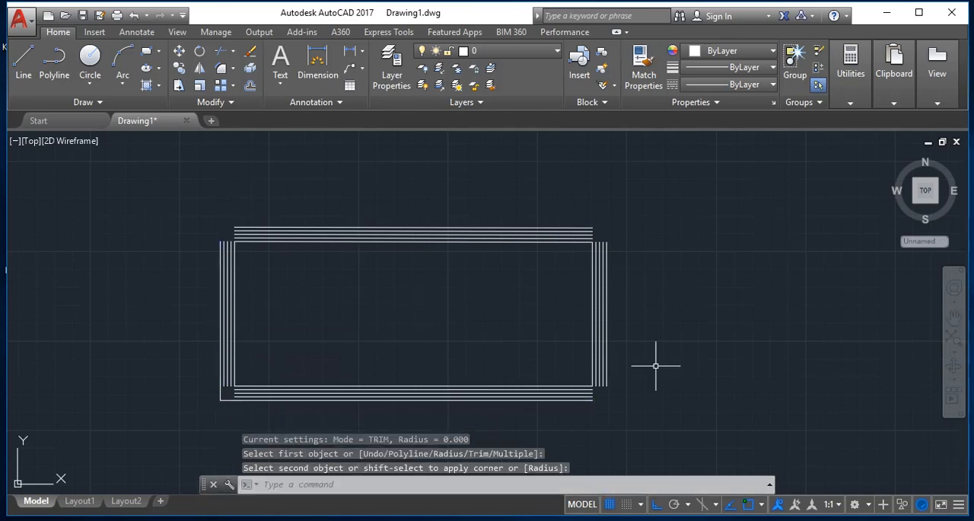
key("Return")
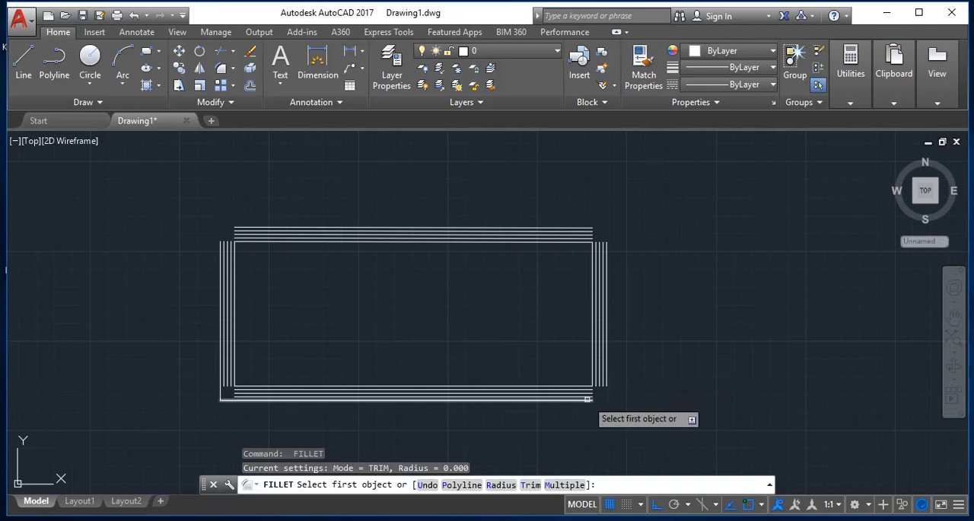
left_click(594, 398)
left_click(608, 374)
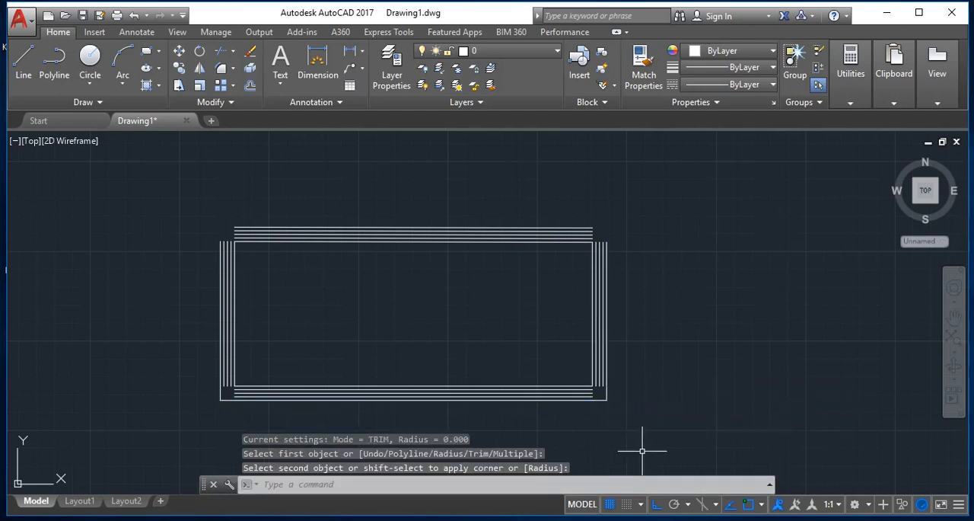
- Extend the three inner bottom offset lines to the outermost left line, using all objects as boundary edges
type("z")
key("Return")
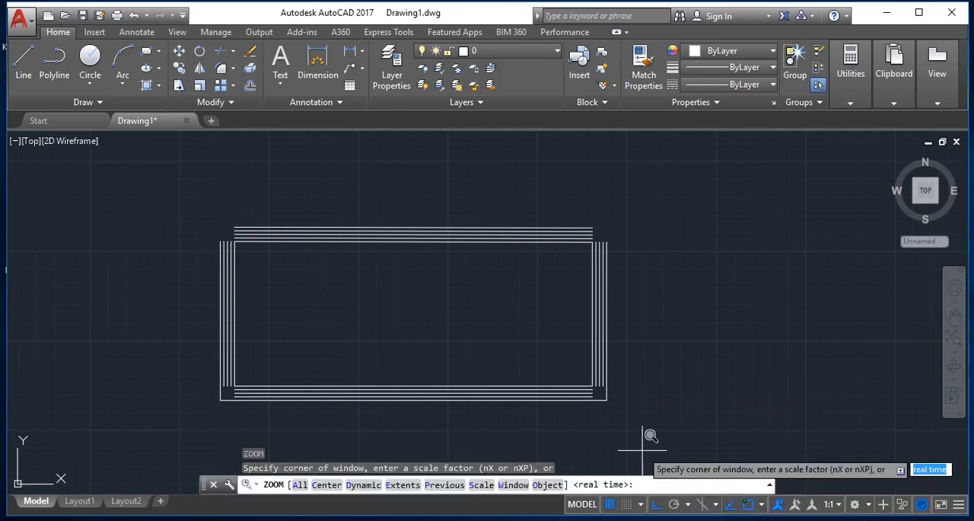
left_click(186, 350)
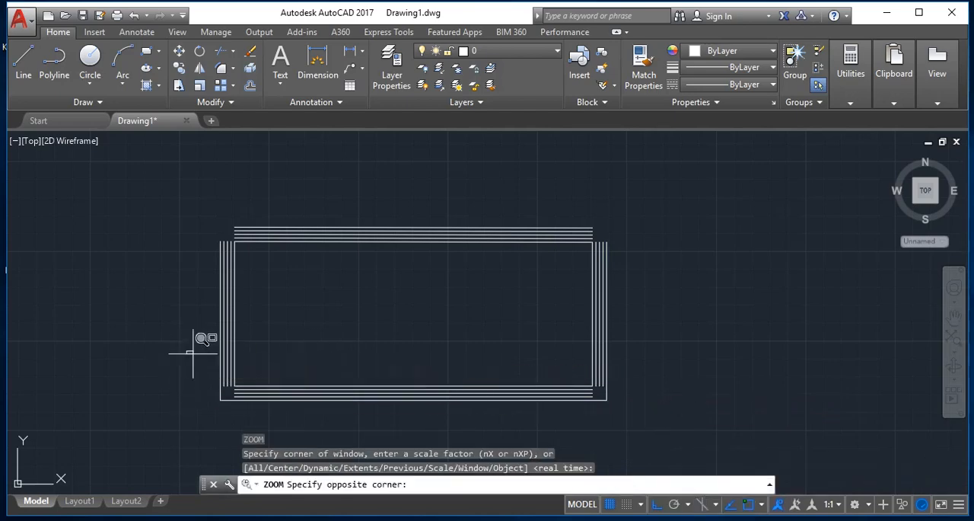
left_click(319, 419)
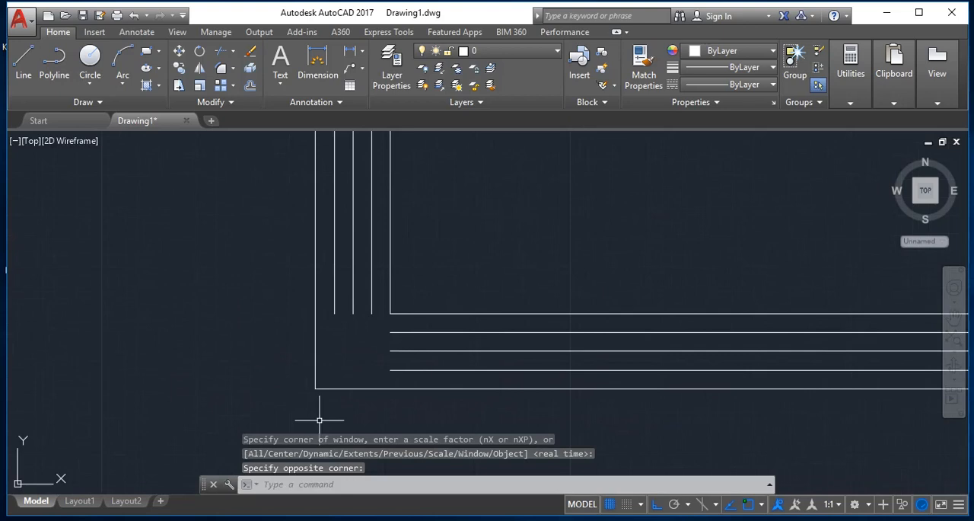
key("Escape")
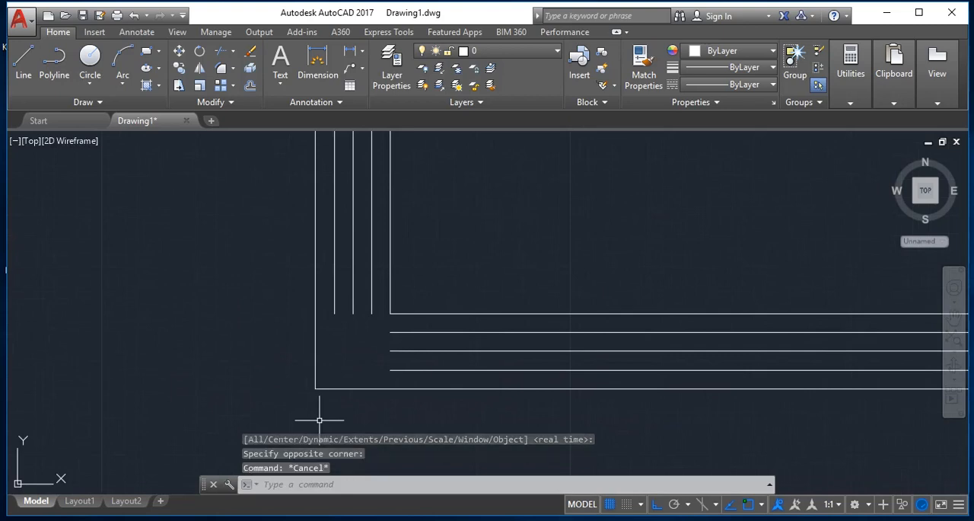
type("EX")
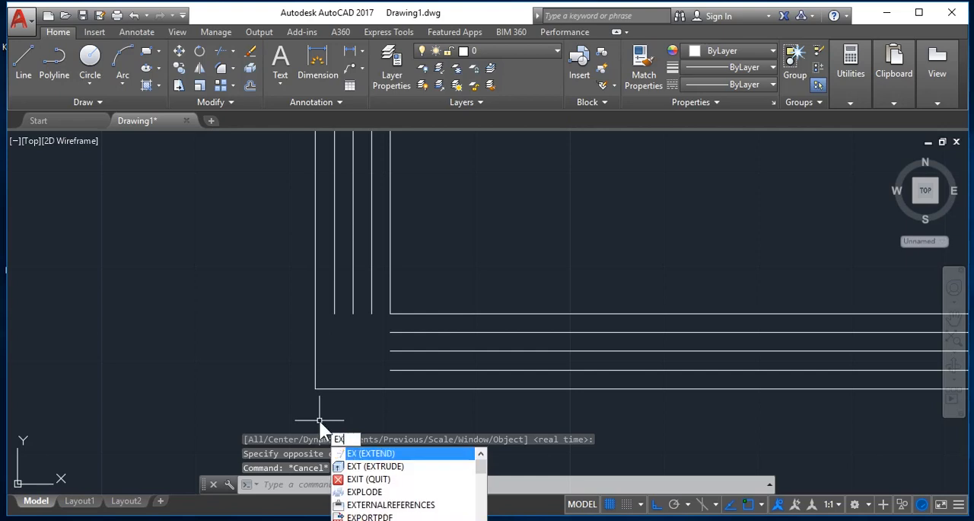
key("Return")
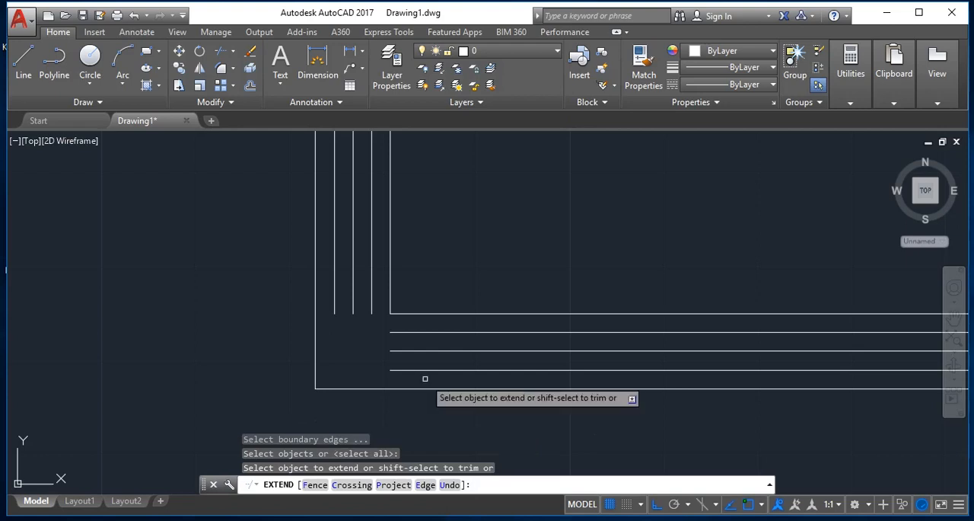
left_click(462, 359)
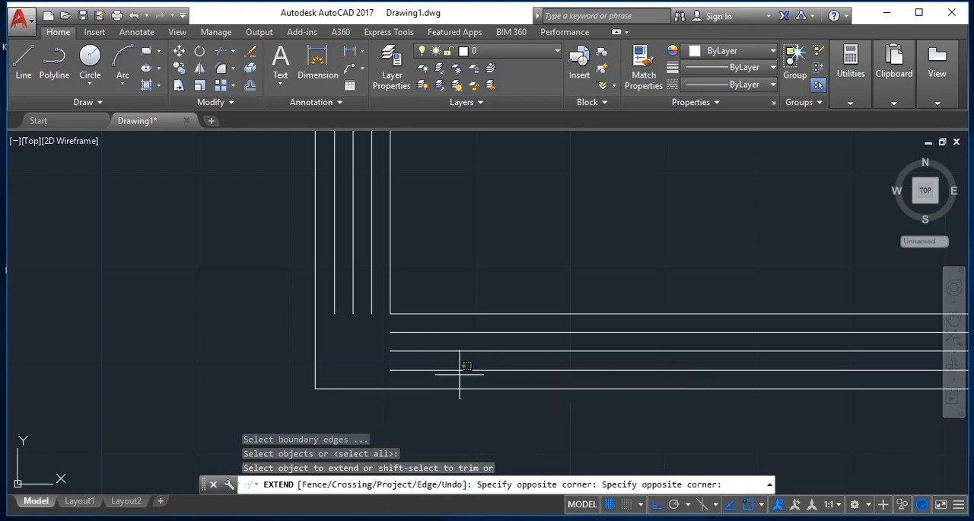
left_click(448, 327)
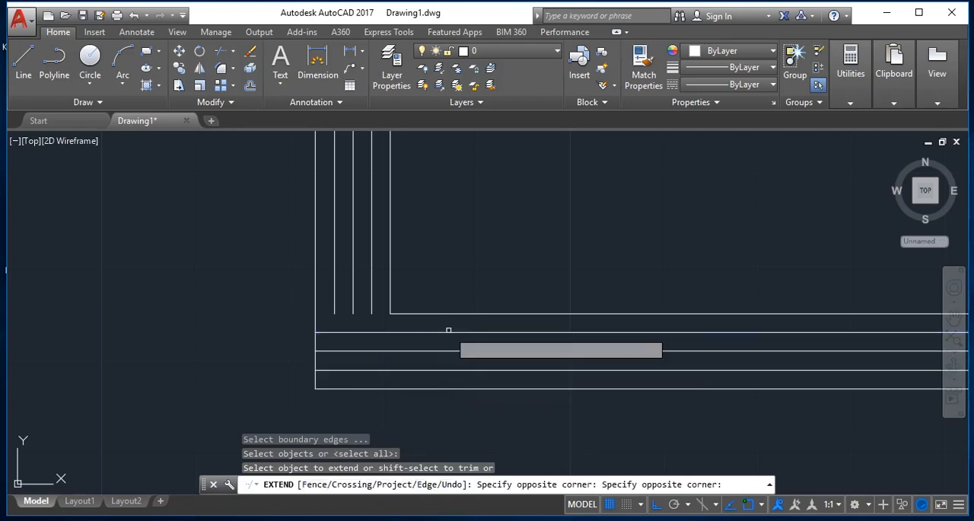
- Extend the three inner left offset lines down to the nearest bottom offset line and end the Extend command
left_click(378, 286)
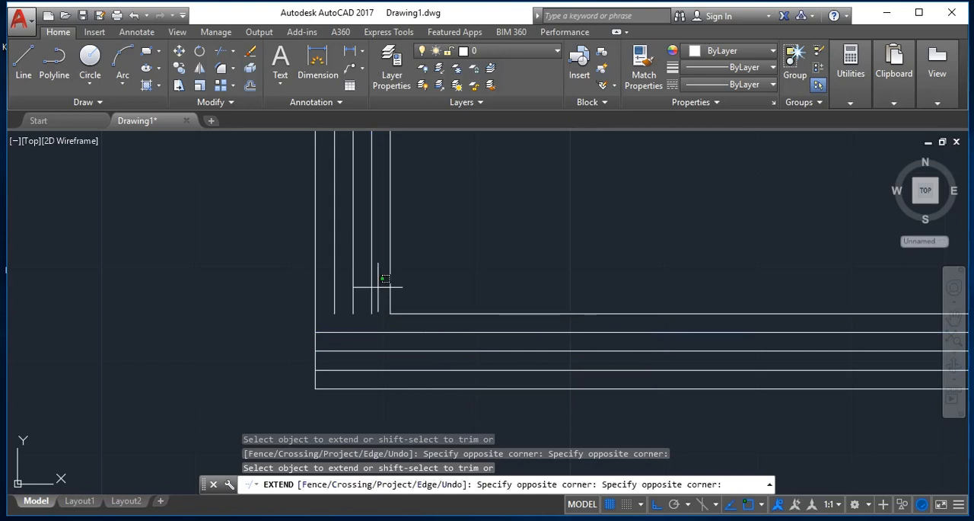
left_click(339, 278)
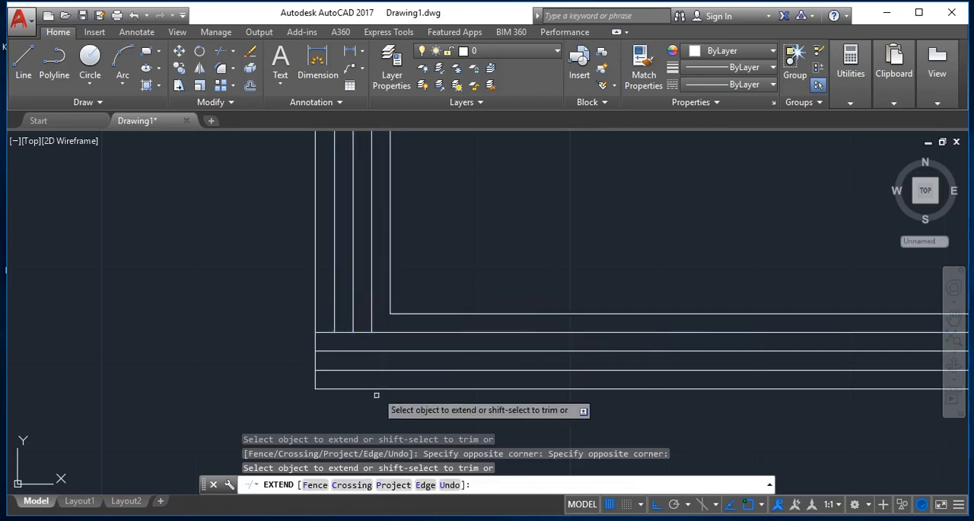
key("Escape")
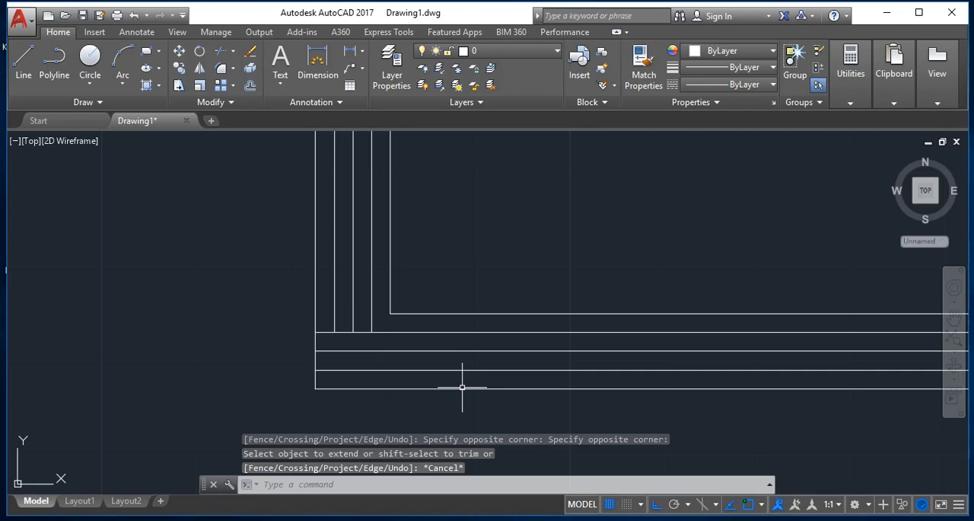
- Extend the three inner left offset lines down to the outermost bottom line, using that line as the boundary edge
type("ex")
key("Return")
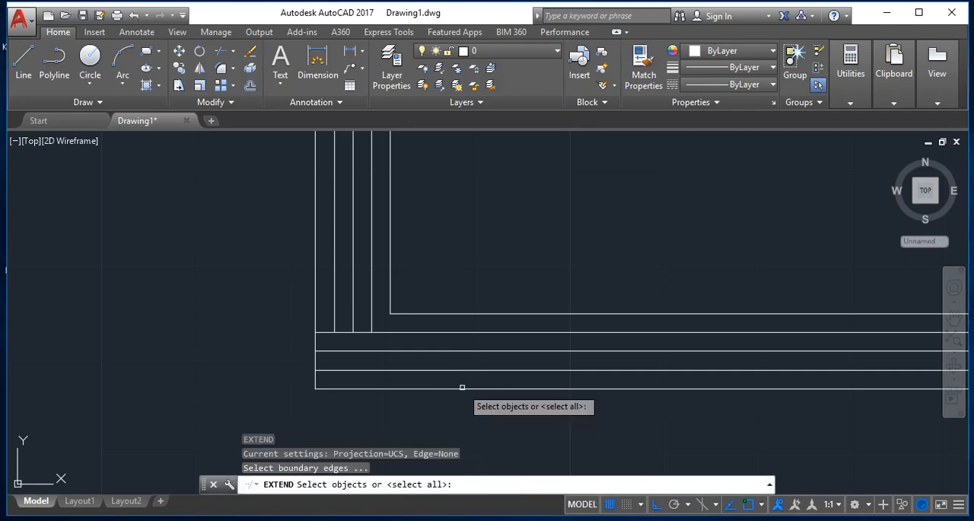
left_click(442, 389)
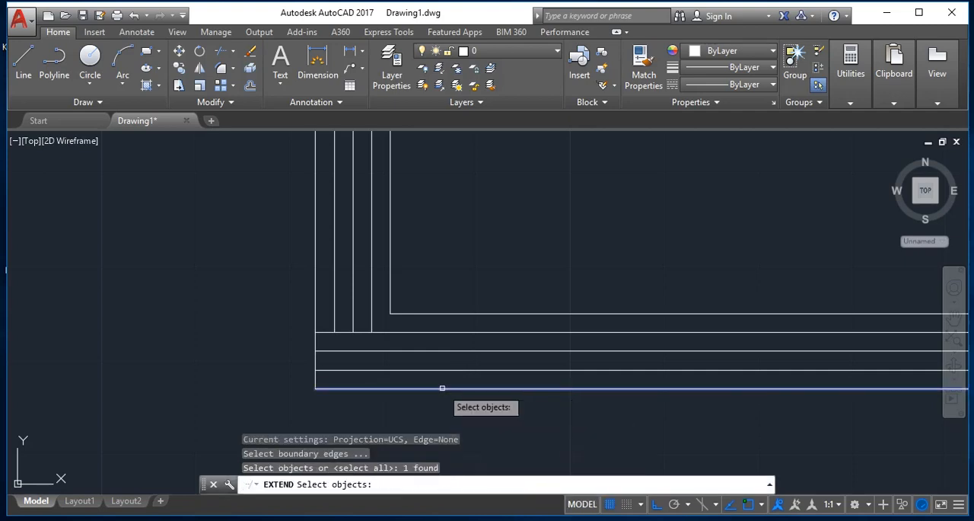
key("Return")
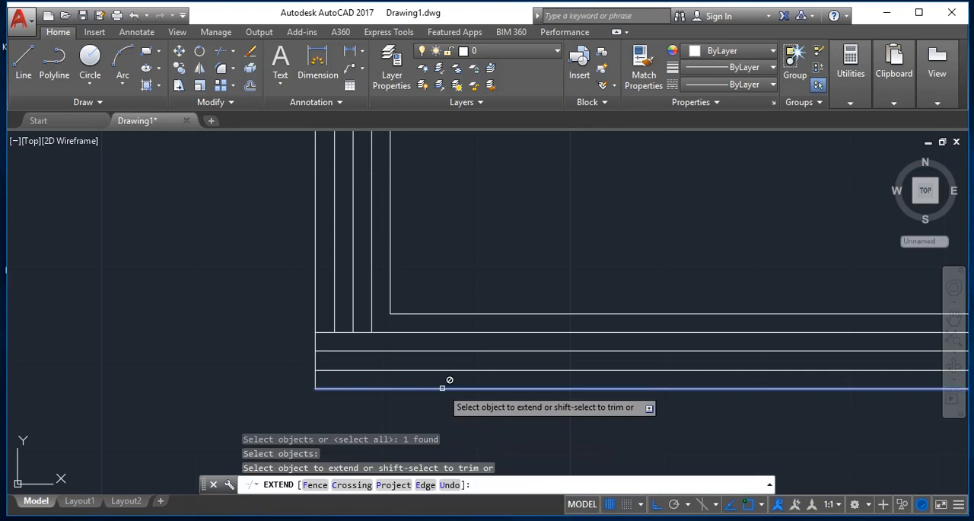
left_click(380, 310)
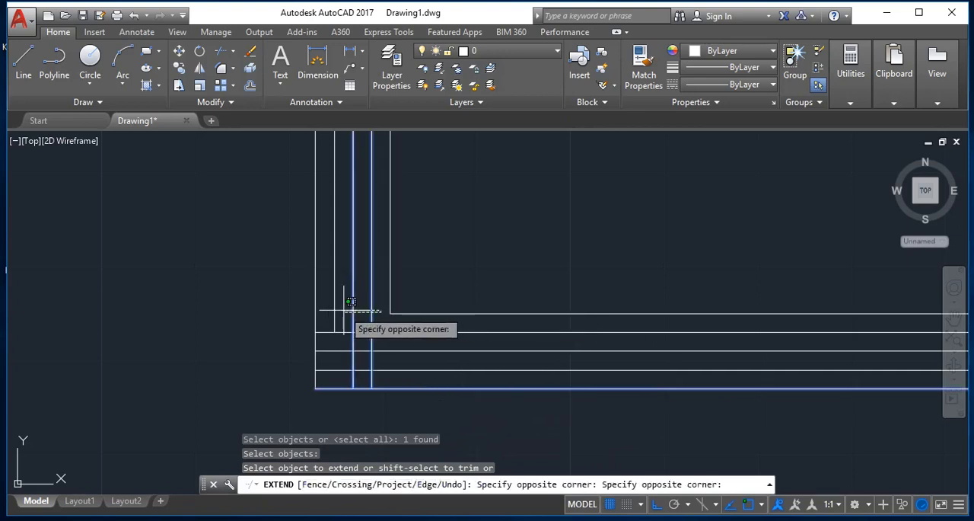
left_click(331, 292)
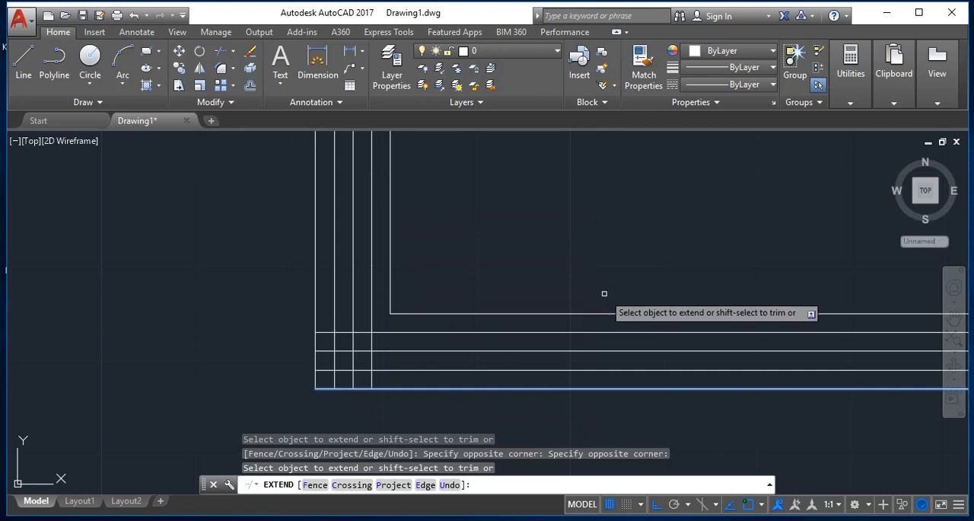
key("Escape")
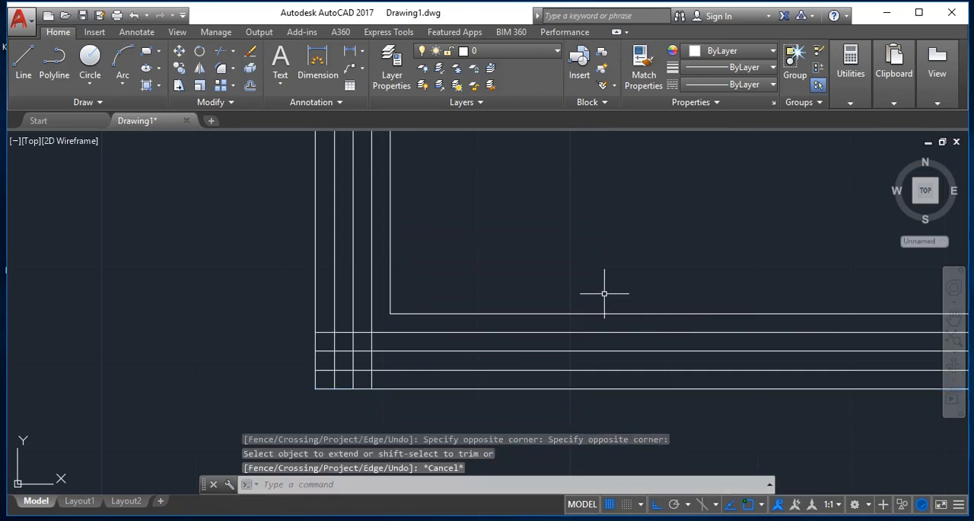
- Fillet the outermost left offset line with the outermost top offset line into a sharp upper-left corner
type("z")
key("Return")
type("e")
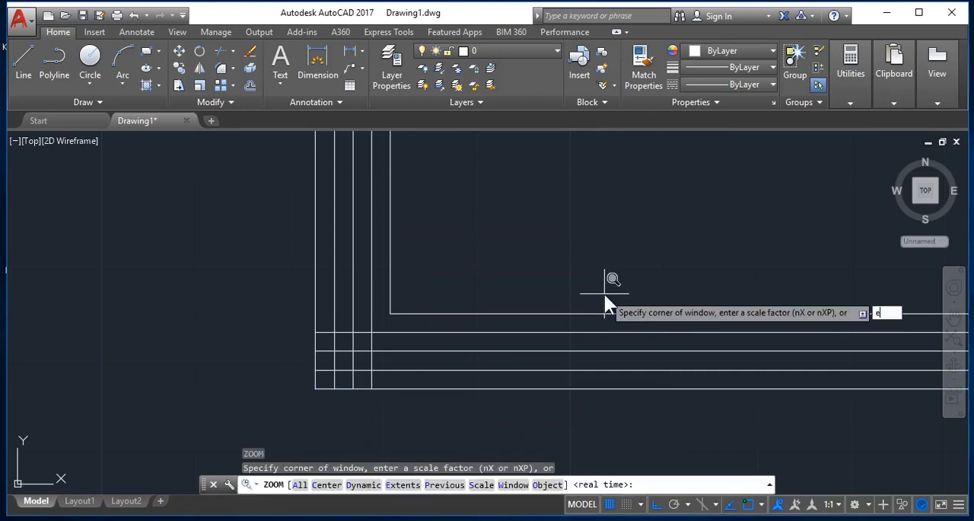
key("Return")
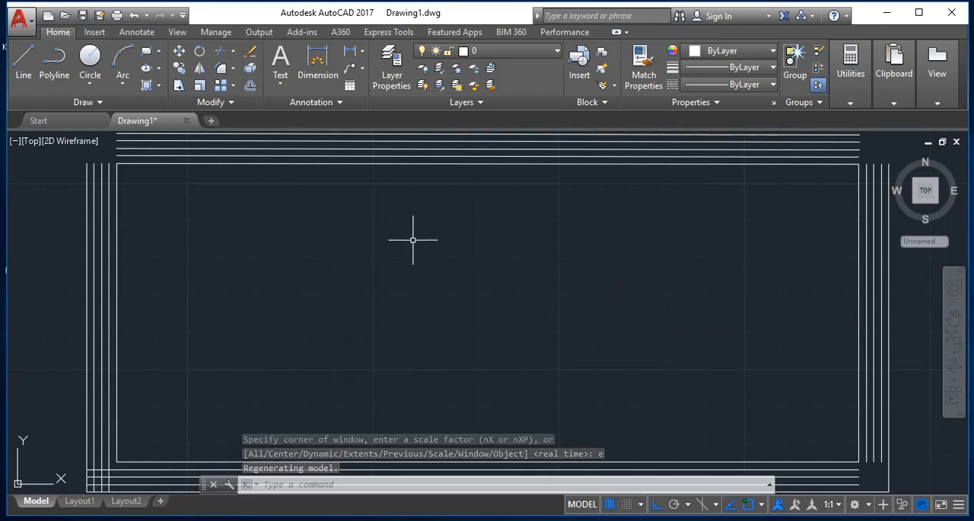
type("z")
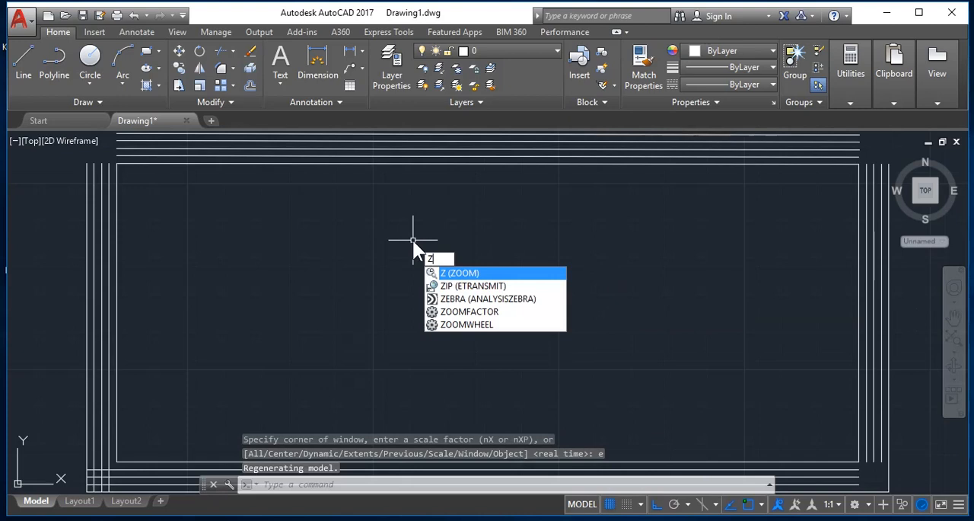
key("Return")
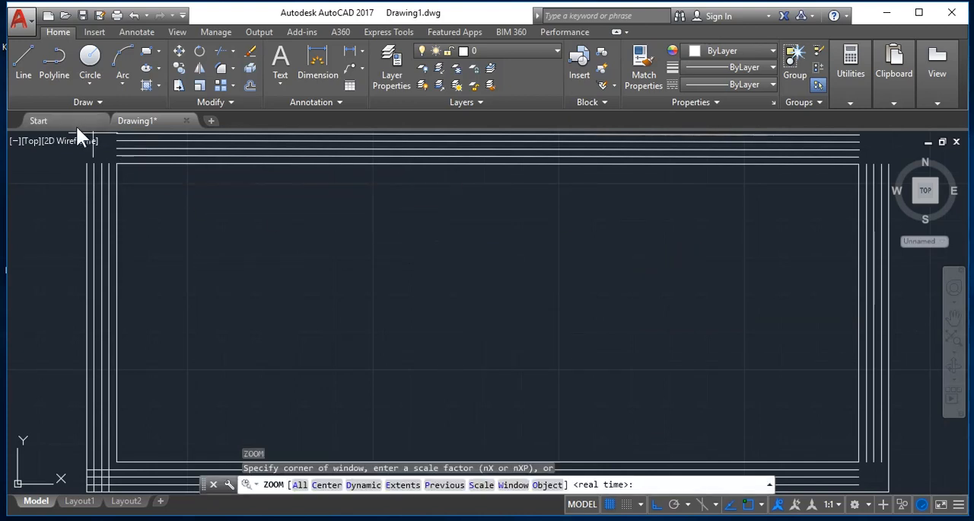
left_click(270, 297)
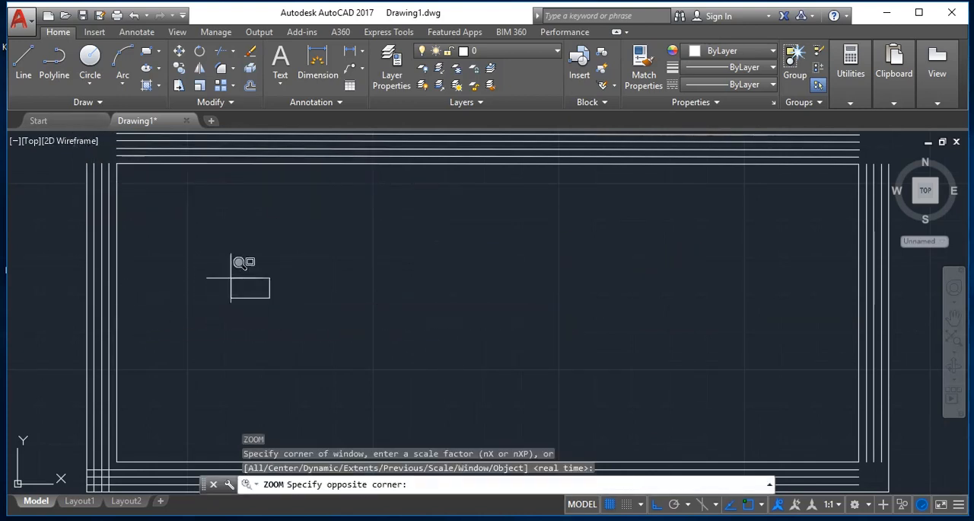
left_click(37, 138)
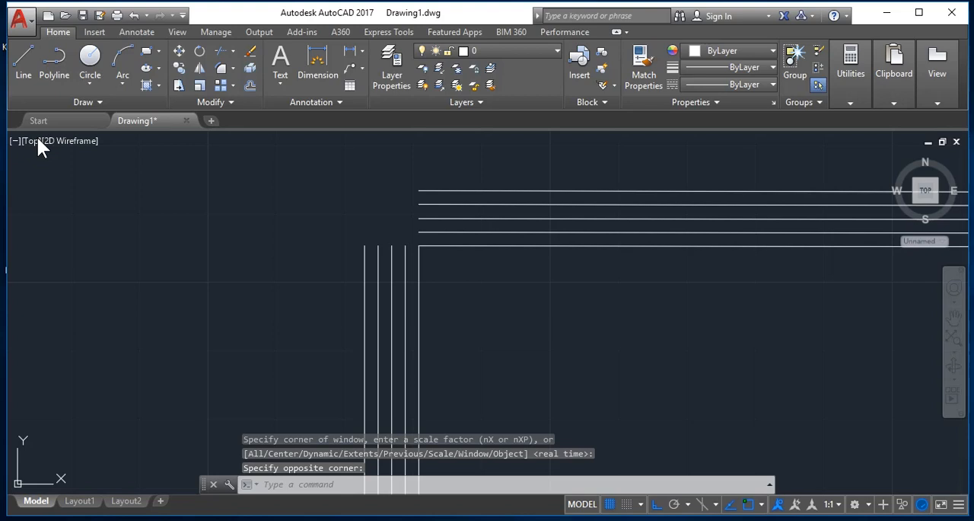
key("Escape")
type("F")
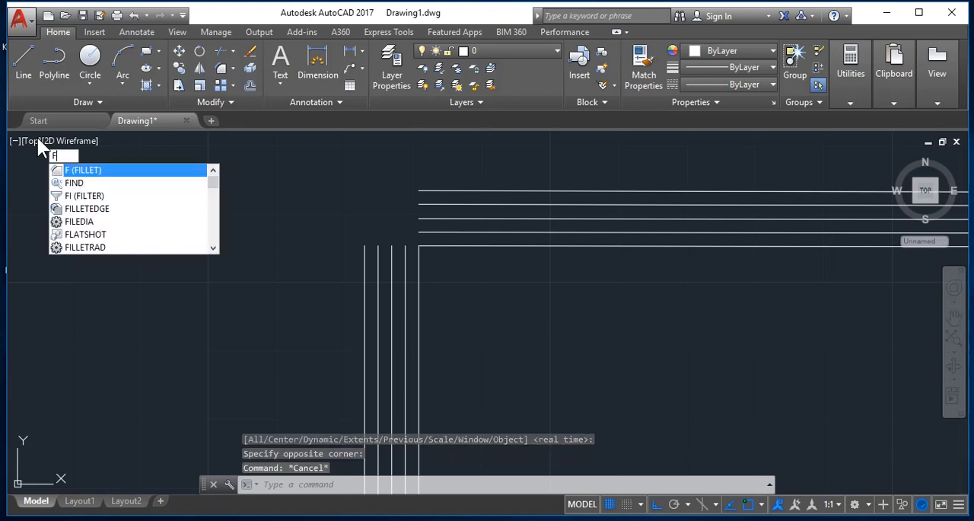
key("Return")
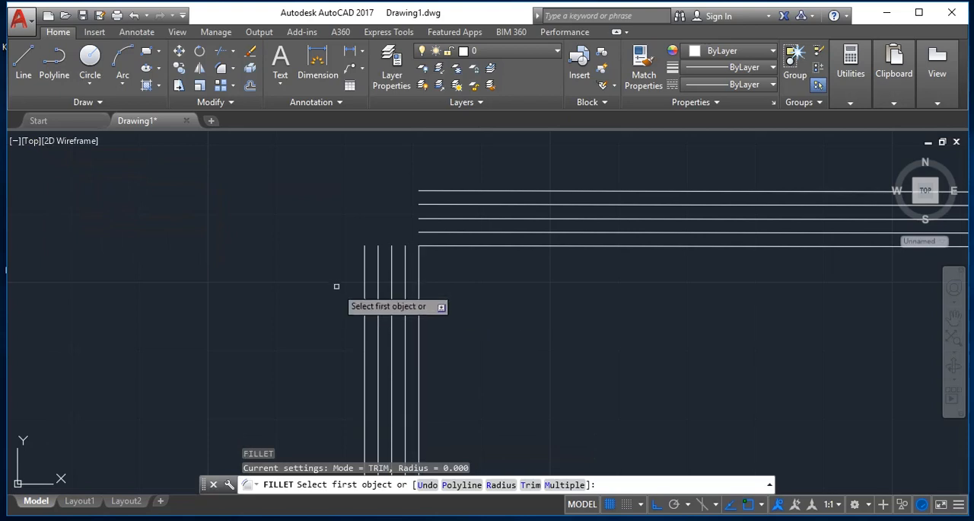
left_click(364, 285)
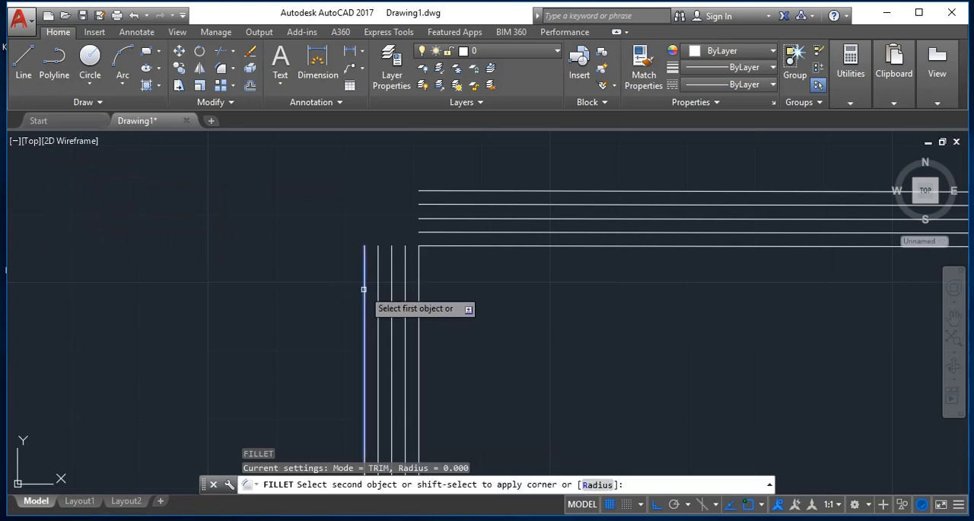
left_click(448, 191)
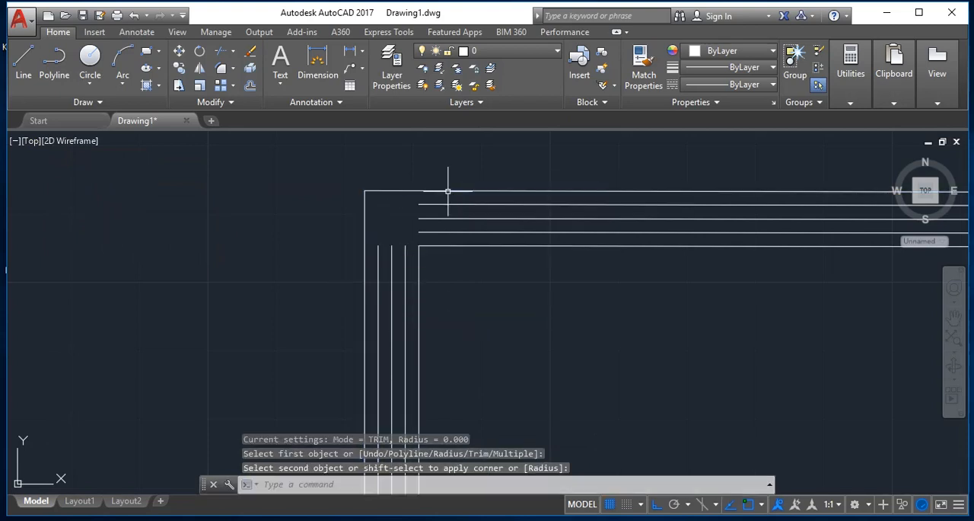
key("Escape")
- Extend the three inner left offset lines up to the outermost top line, using that line as the boundary edge
type("EX")
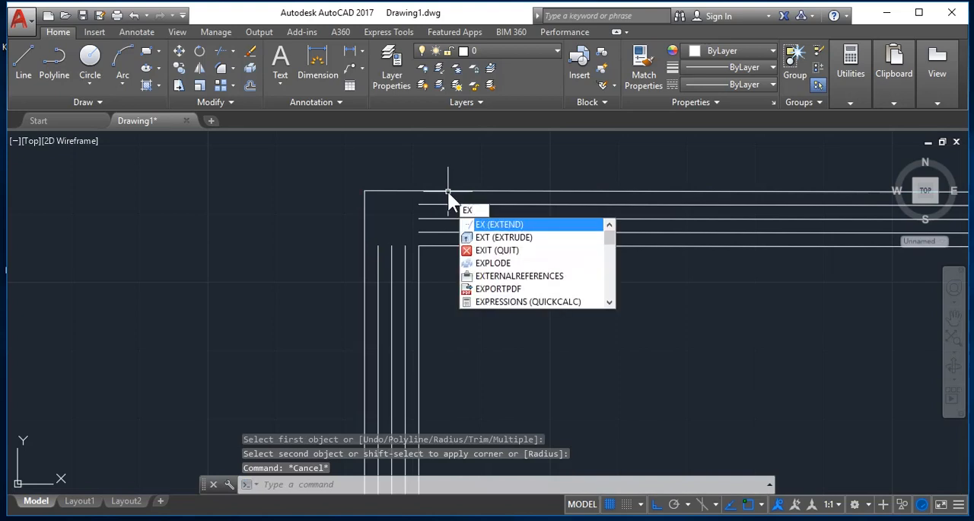
key("Return")
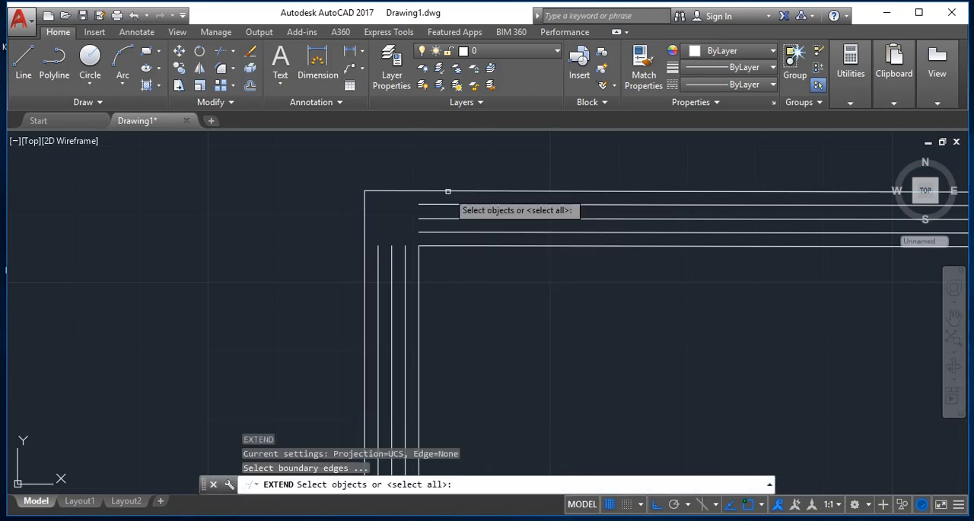
left_click(447, 191)
left_click(419, 277)
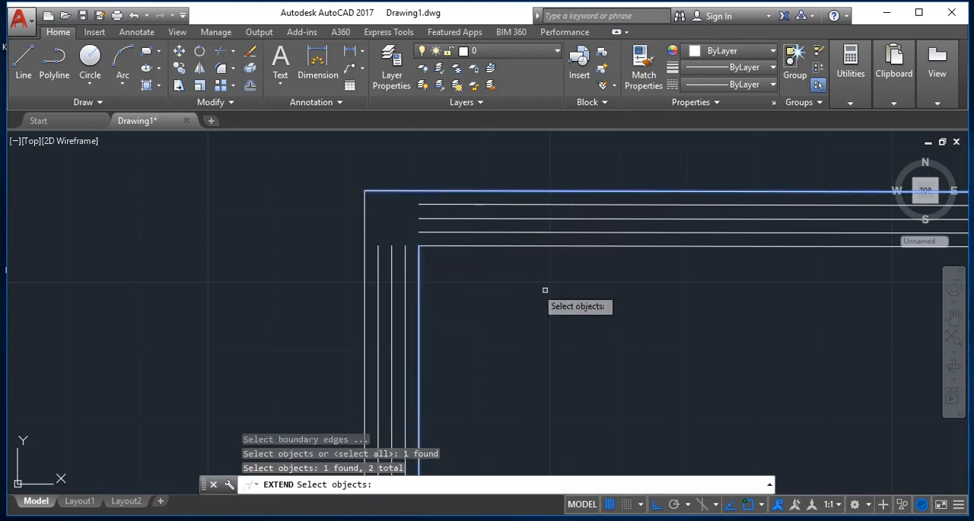
left_click(420, 309)
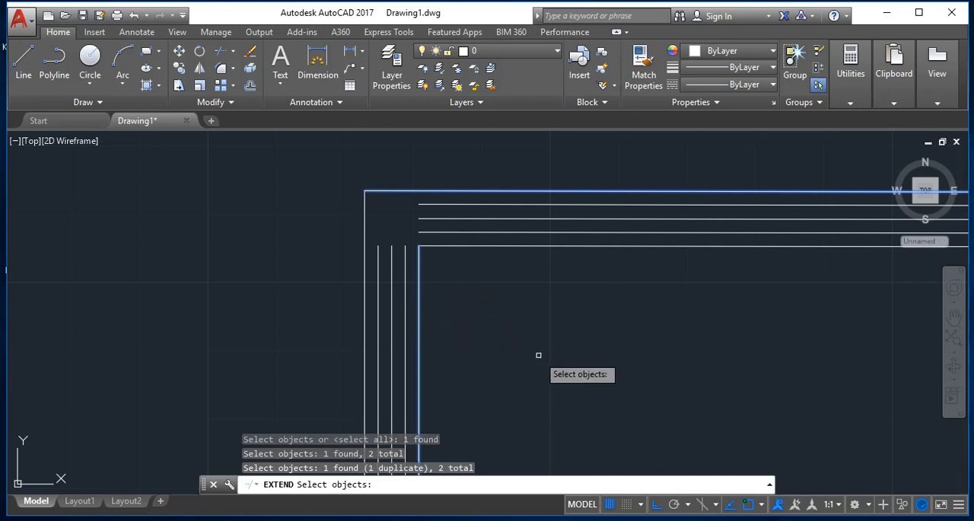
left_click_drag(489, 325, 429, 274)
left_click(421, 275)
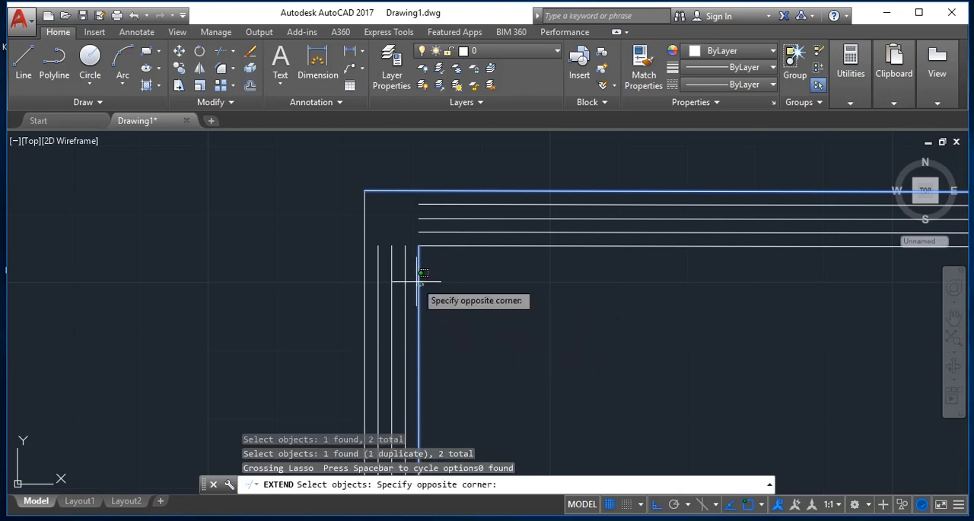
left_click(415, 294)
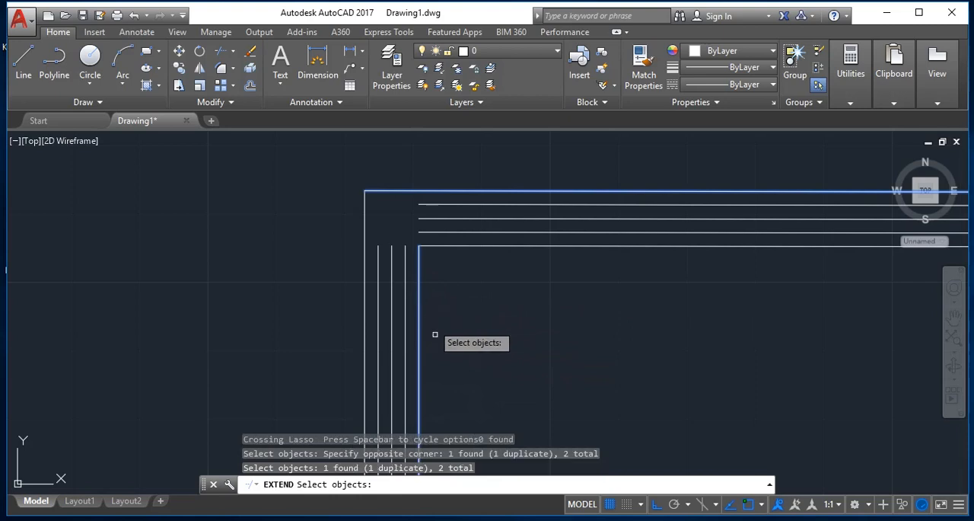
left_click(419, 309, "shift")
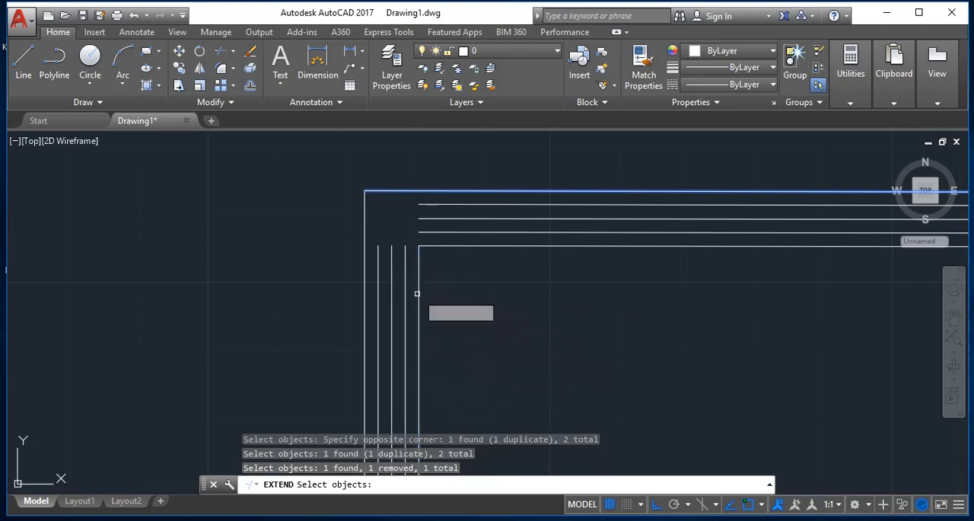
key("Return")
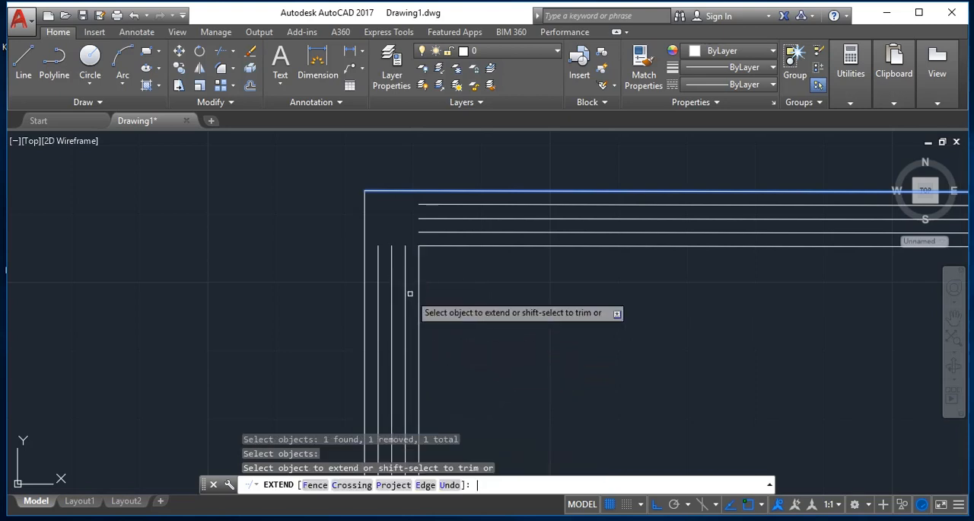
left_click(411, 292)
left_click(350, 294)
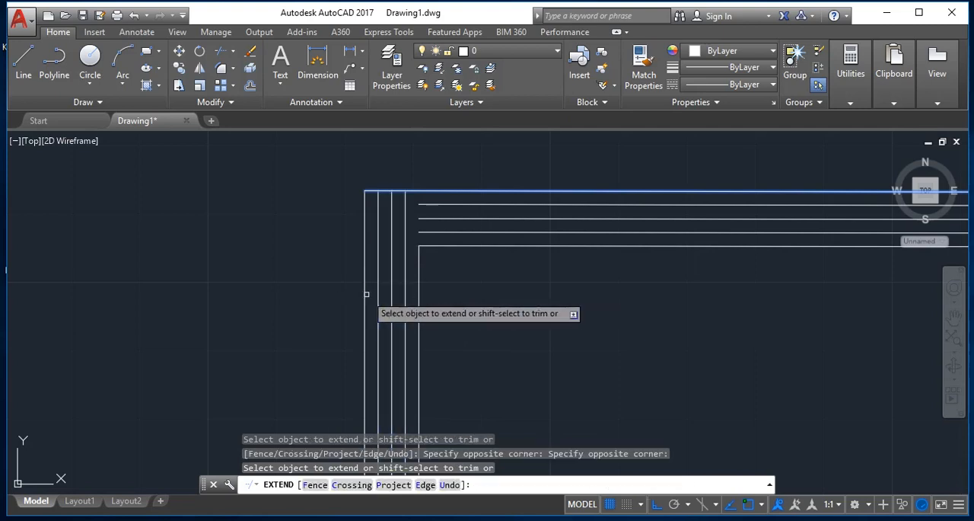
key("Return")
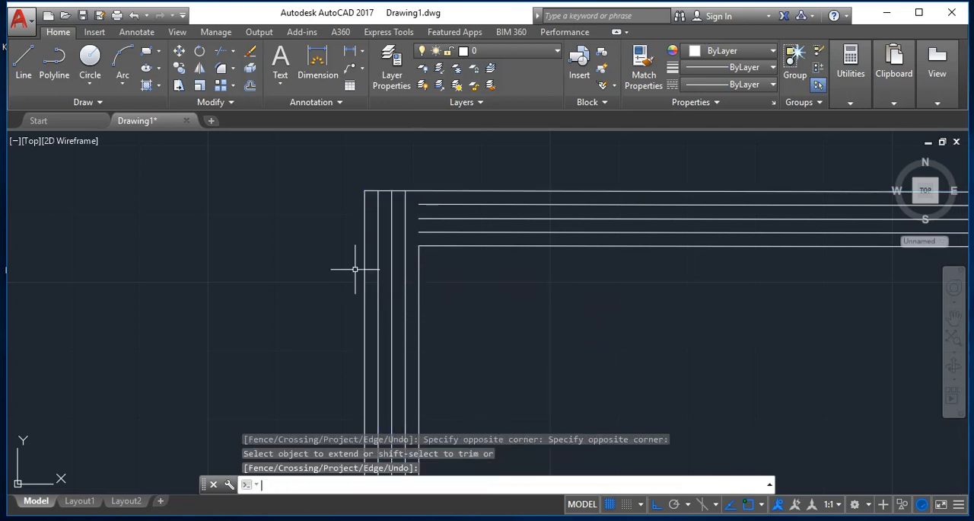
- Extend the three inner top offset lines to the outermost left line, using that line as the boundary edge
key("Return")
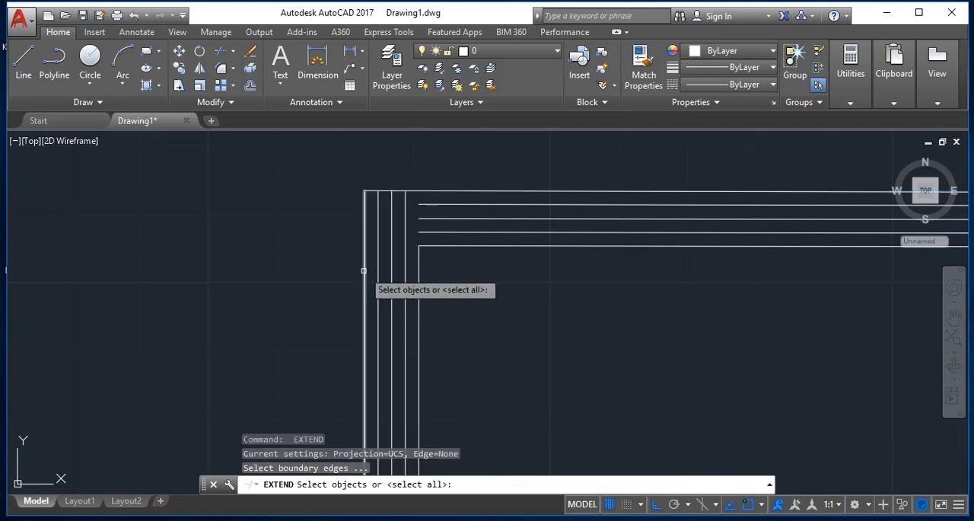
left_click(363, 270)
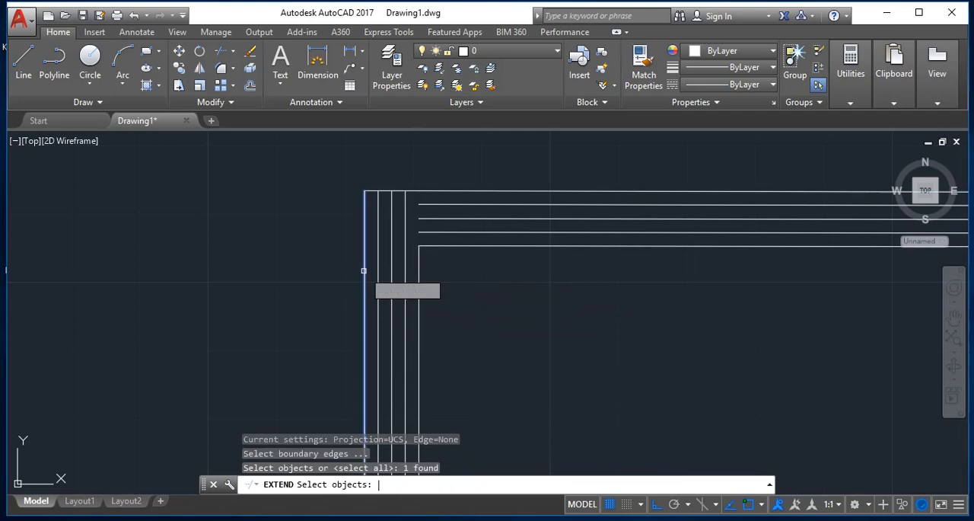
key("Return")
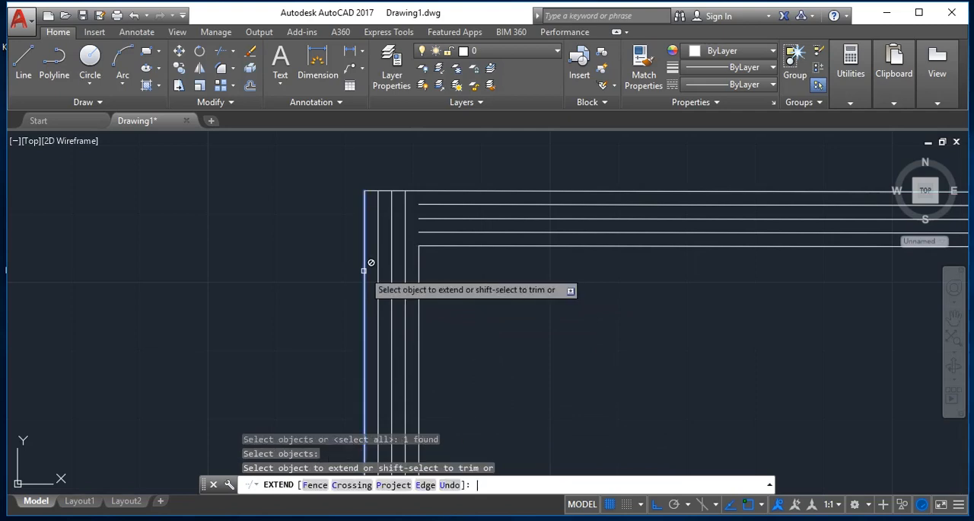
left_click(450, 238)
left_click(437, 202)
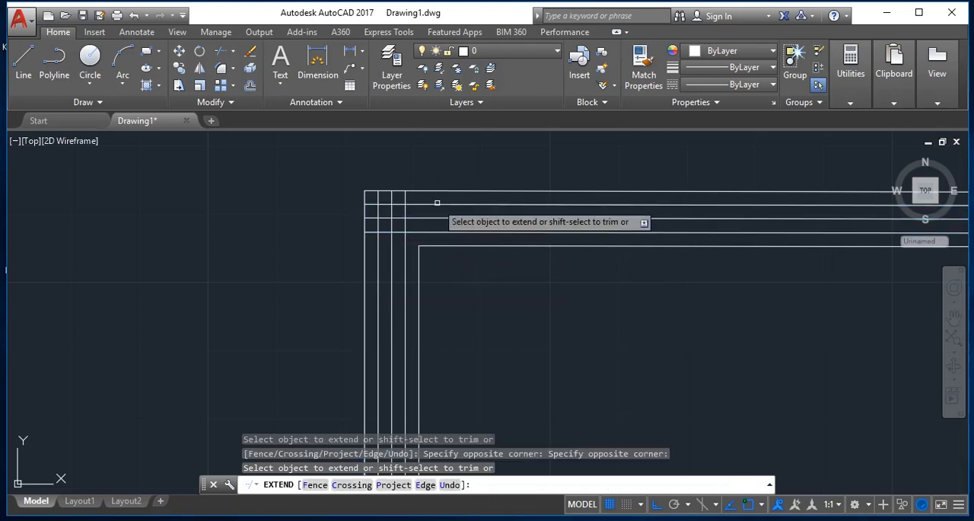
key("Escape")
key("Escape")
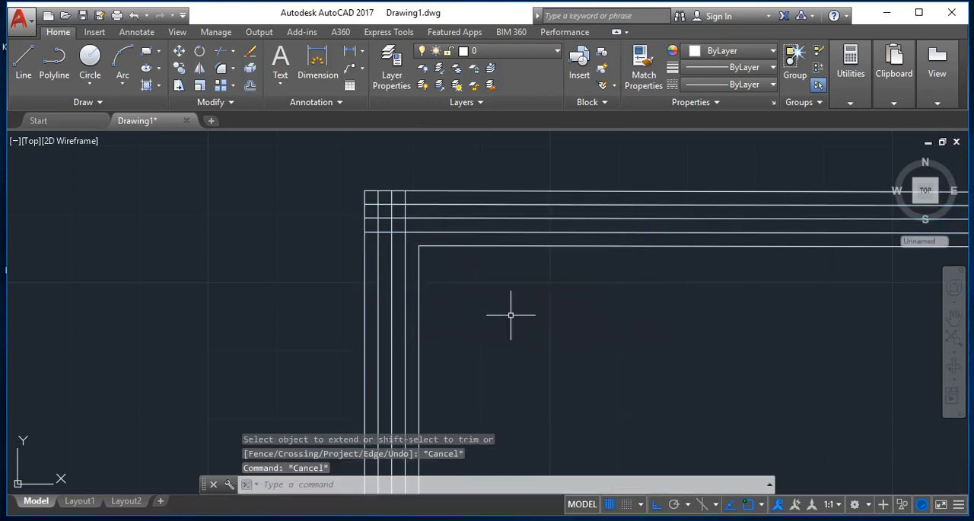
key("Escape")
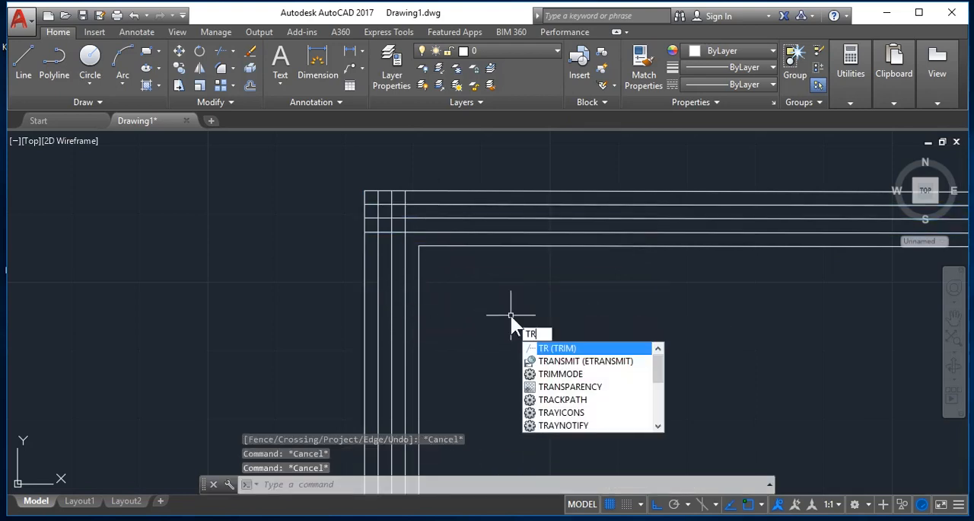
- Trim the crossing offset lines at the upper-left corner into a stepped profile, using all objects as cutting edges
key("Return")
key("Return")
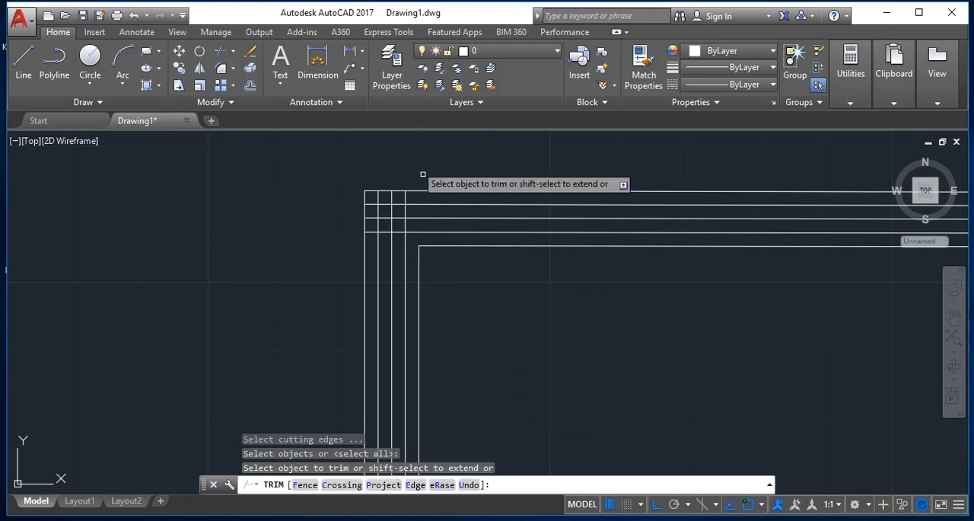
left_click(369, 213)
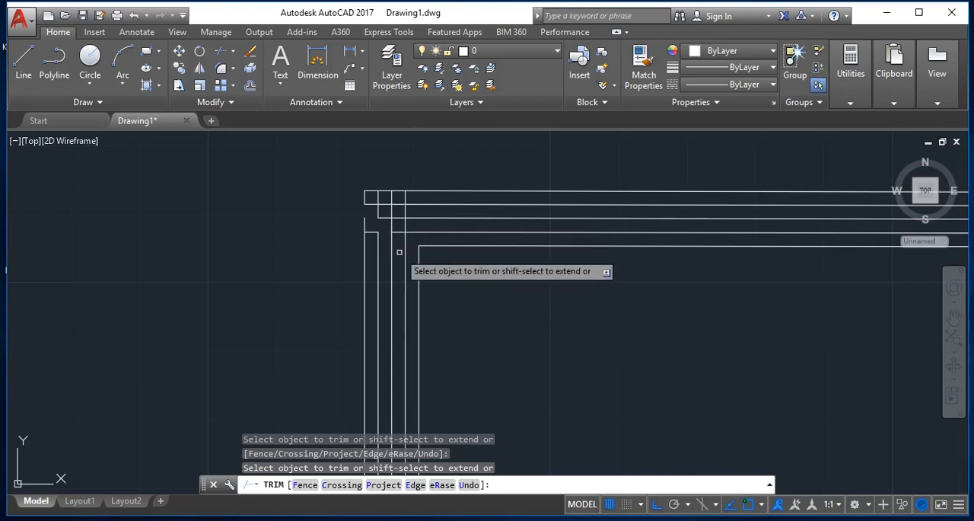
left_click(392, 255)
left_click(404, 276)
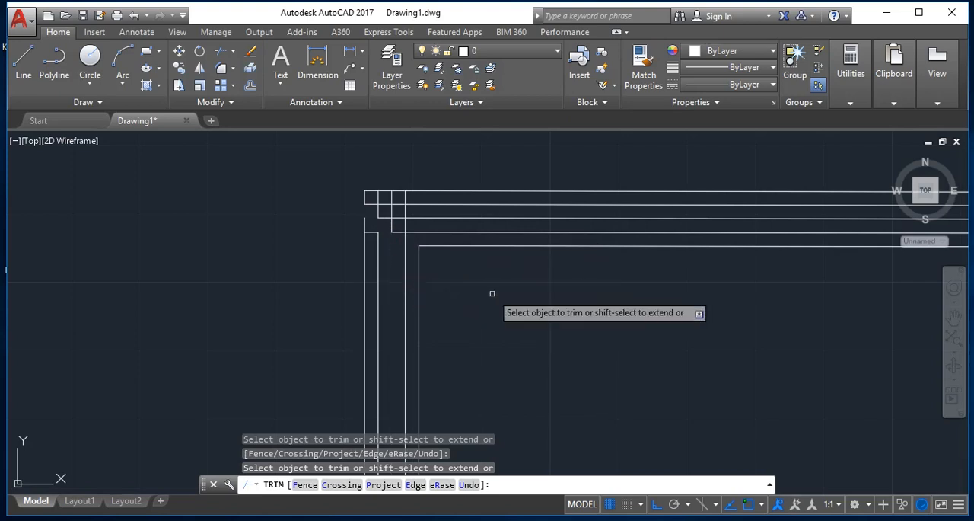
key("Escape")
- Extend the original outline's top edge to the innermost left offset line, using all objects as boundary edges
type("ex")
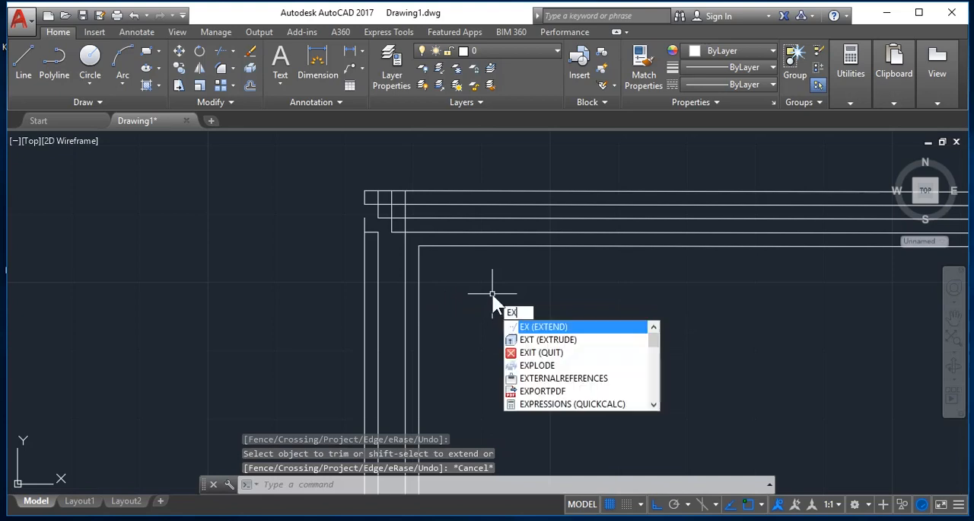
key("Return")
key("Return")
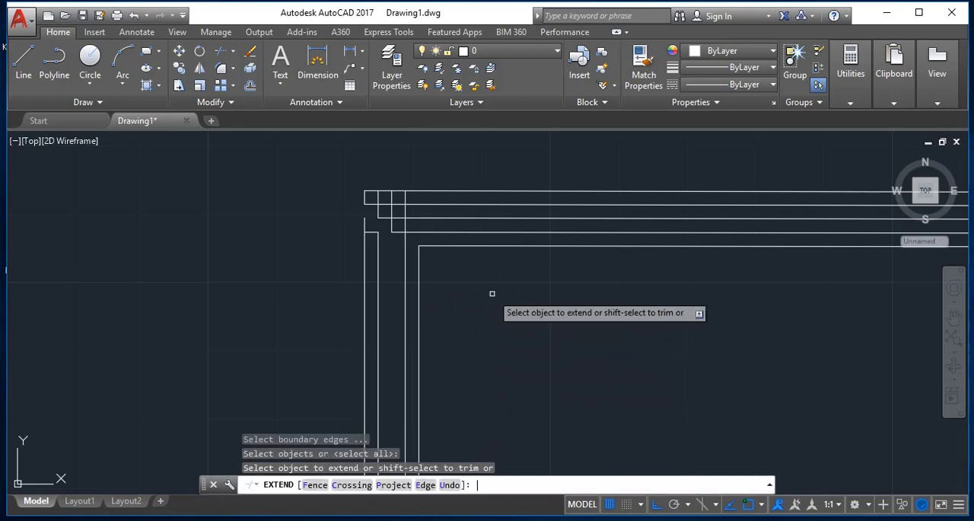
left_click(438, 249)
left_click(434, 244)
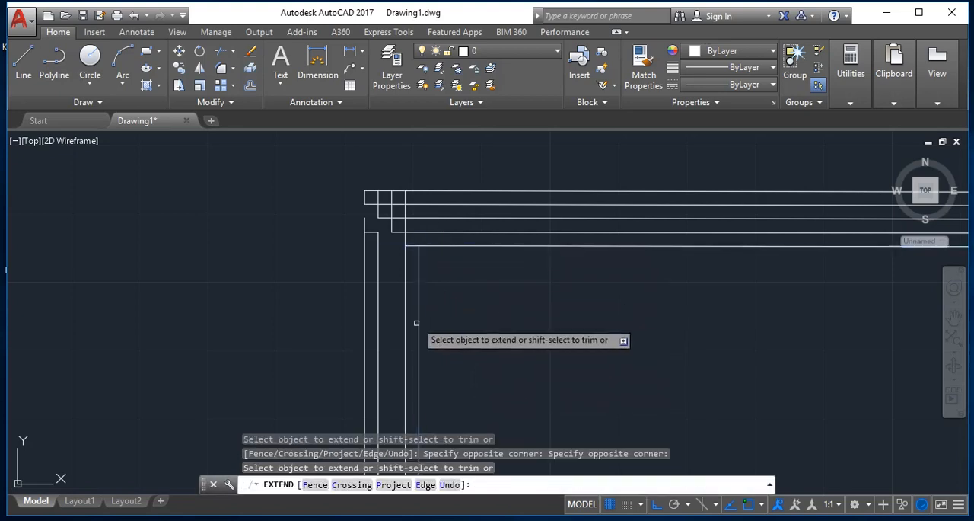
key("Escape")
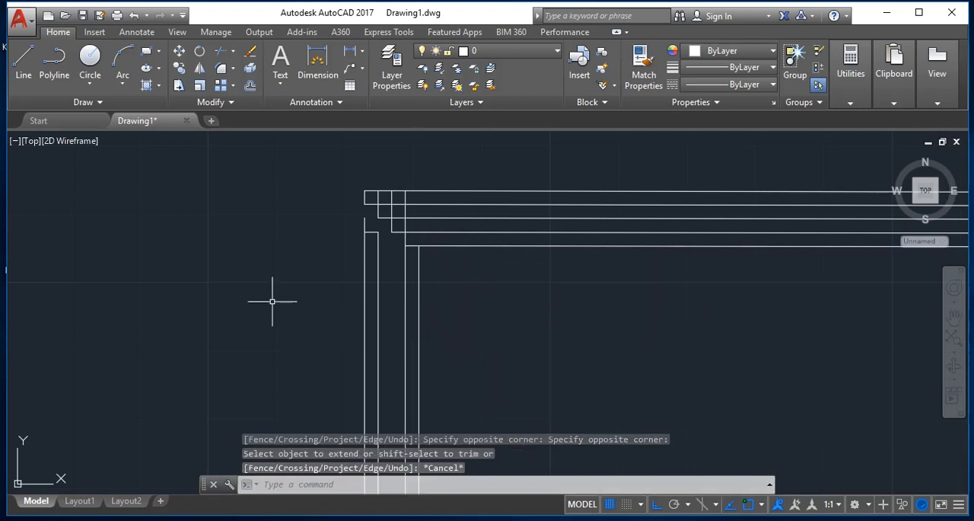
- Trim the innermost left offset line below the outline's extended top edge, using all objects as cutting edges
type("tr")
key("Return")
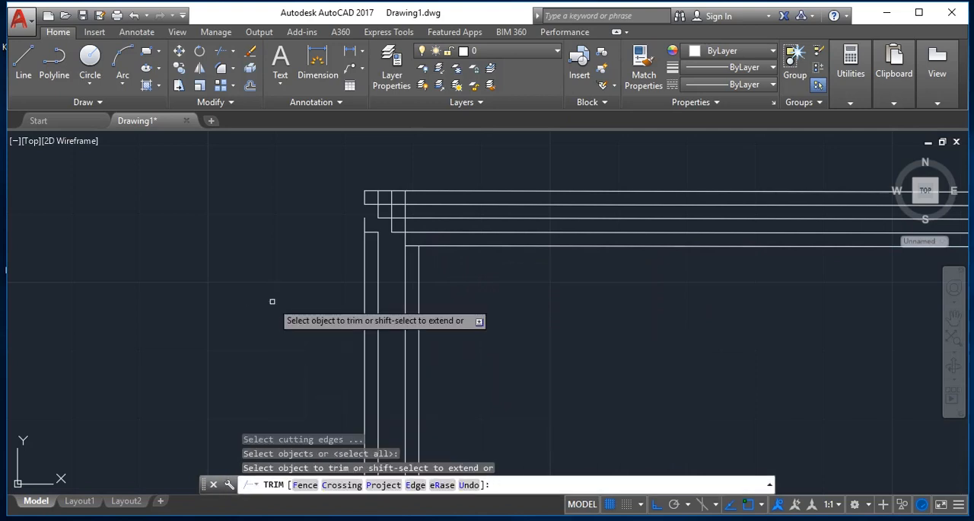
left_click(405, 279)
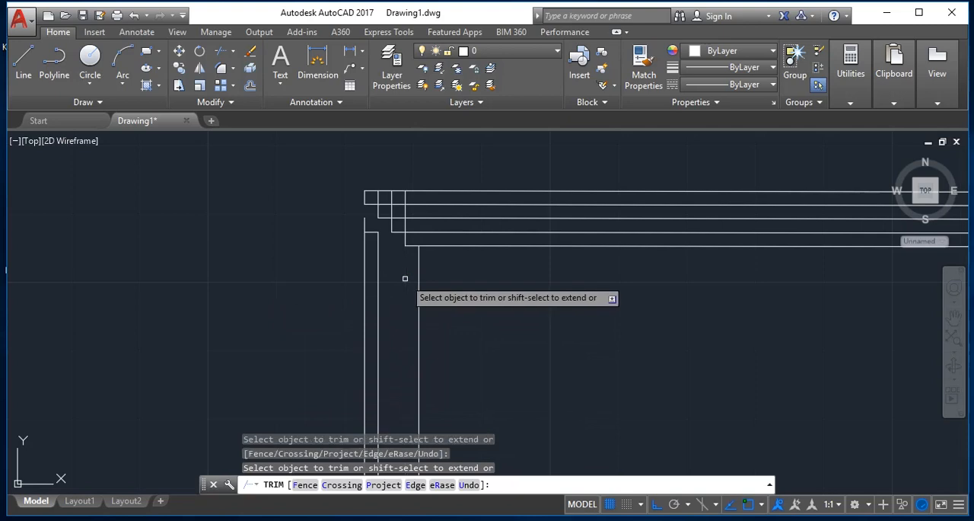
key("Escape")
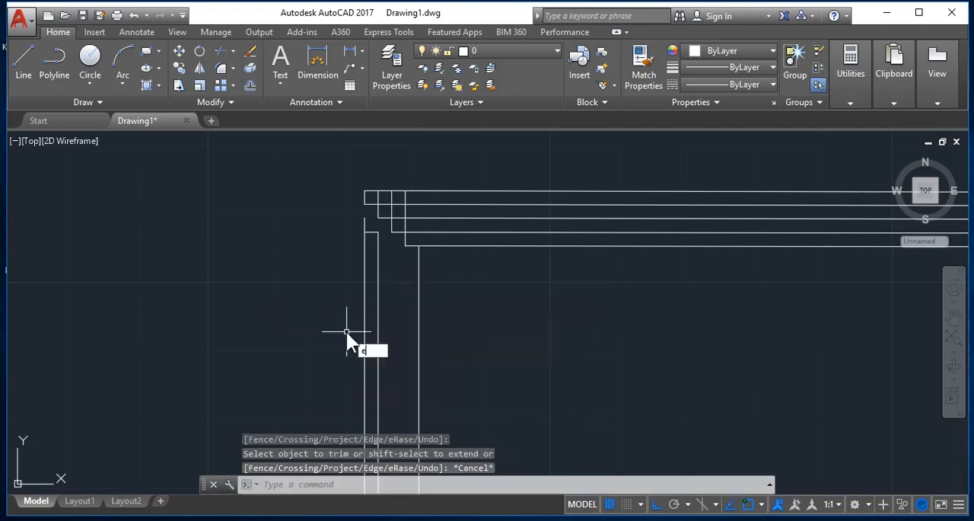
- Erase the two leftover vertical left offset lines and the short horizontal segment between them below the stepped corner
type("e")
key("Return")
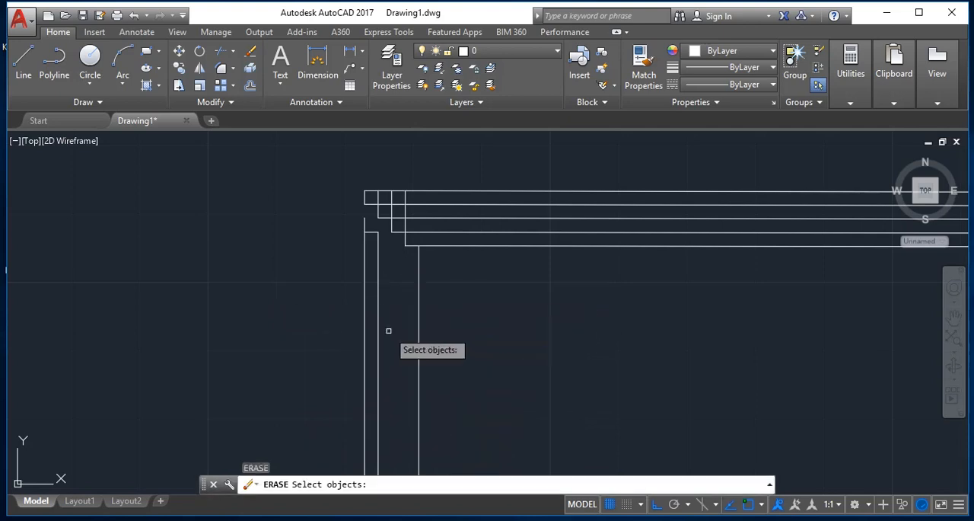
left_click(388, 331)
left_click(276, 326)
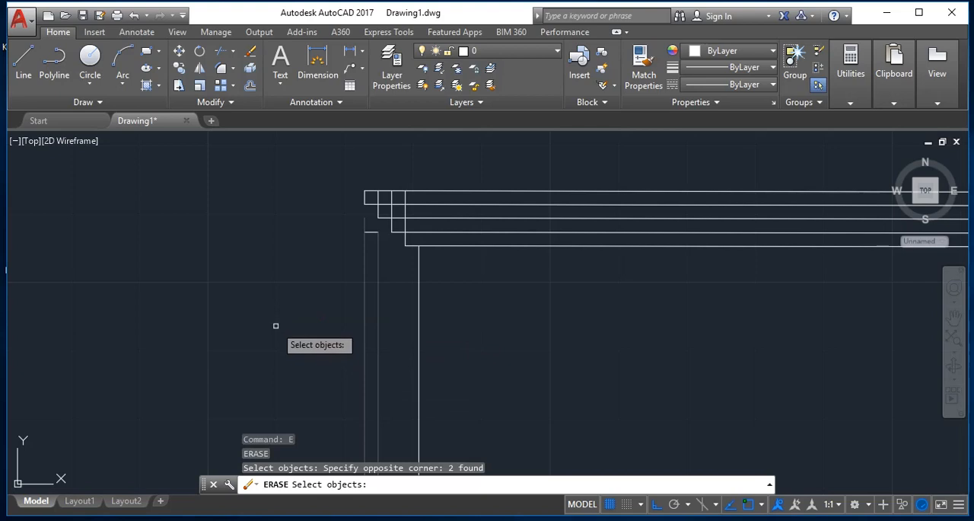
left_click(370, 231)
key("Return")
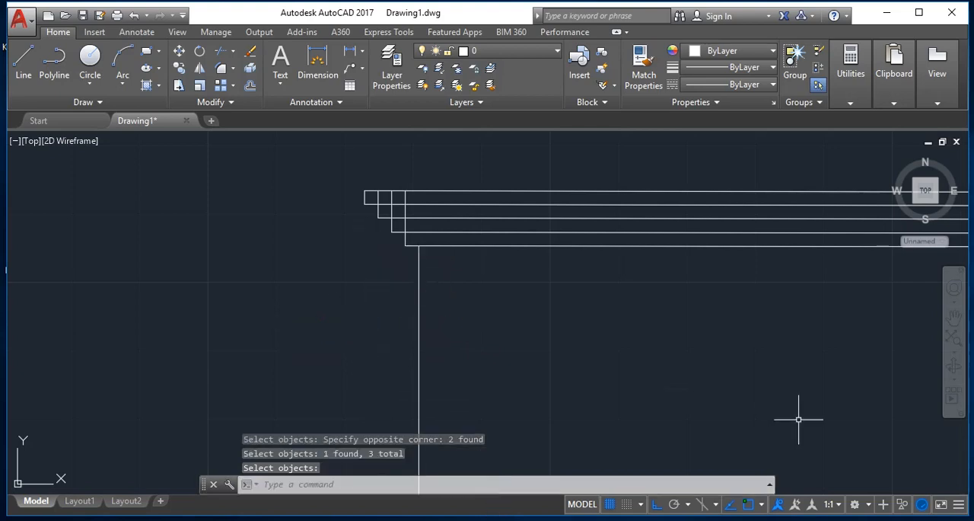
key("Escape")
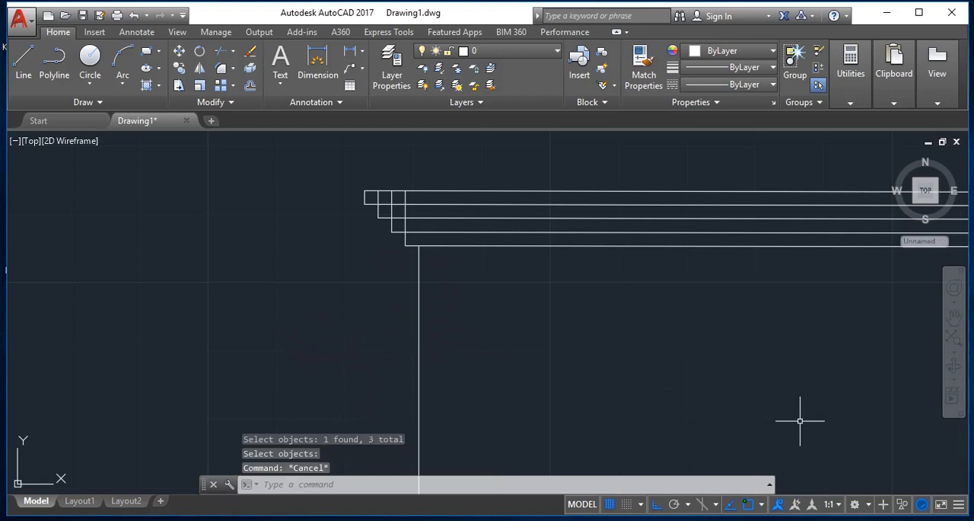
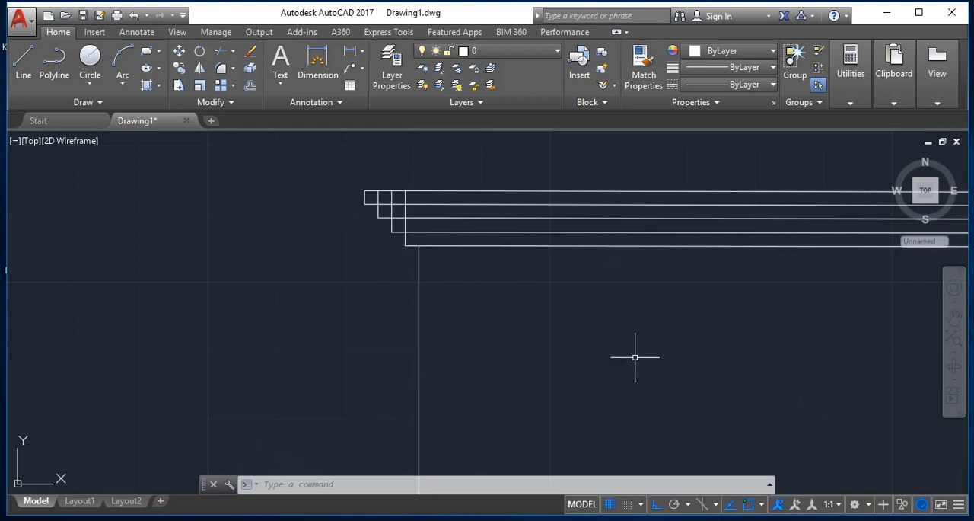
- Fillet the outermost right offset line with the outermost top offset line to close a sharp upper-right corner
key("Escape")
key("Escape")
type("z")
key("Return")
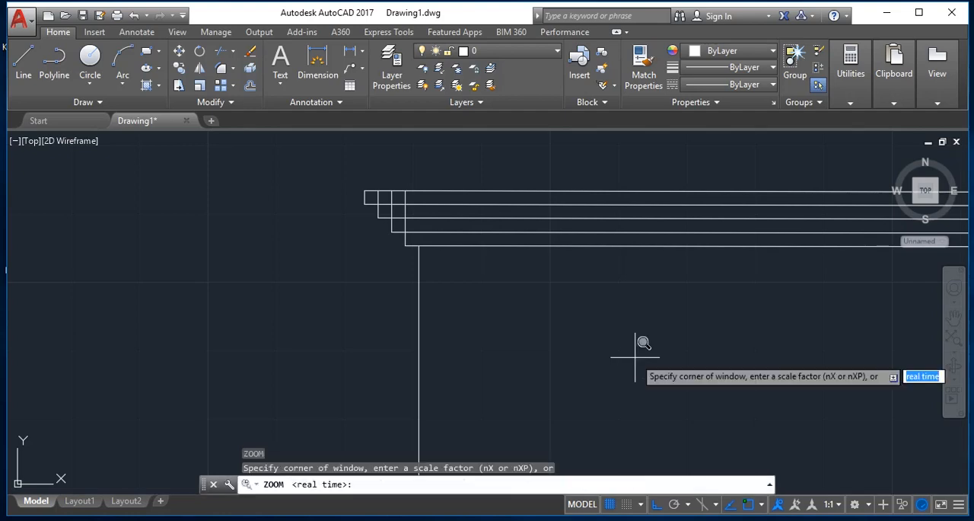
key("Return")
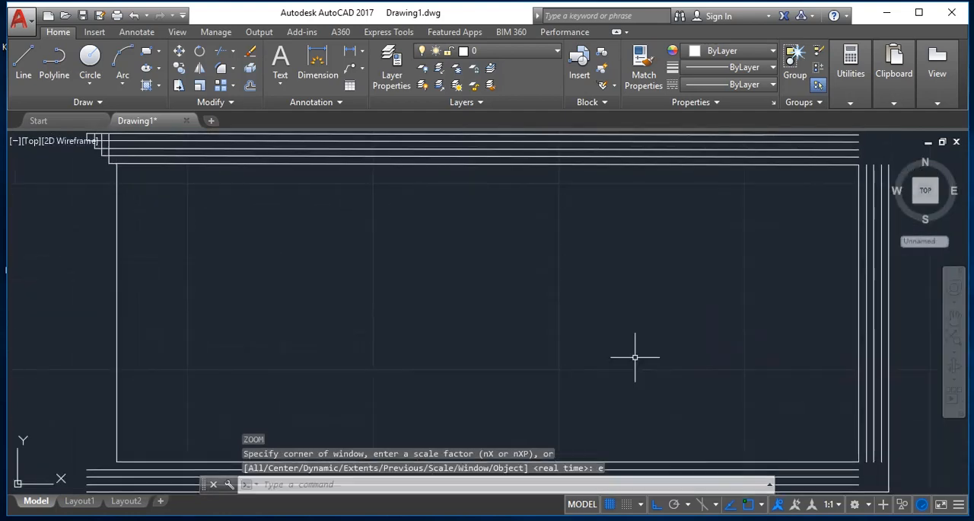
key("Escape")
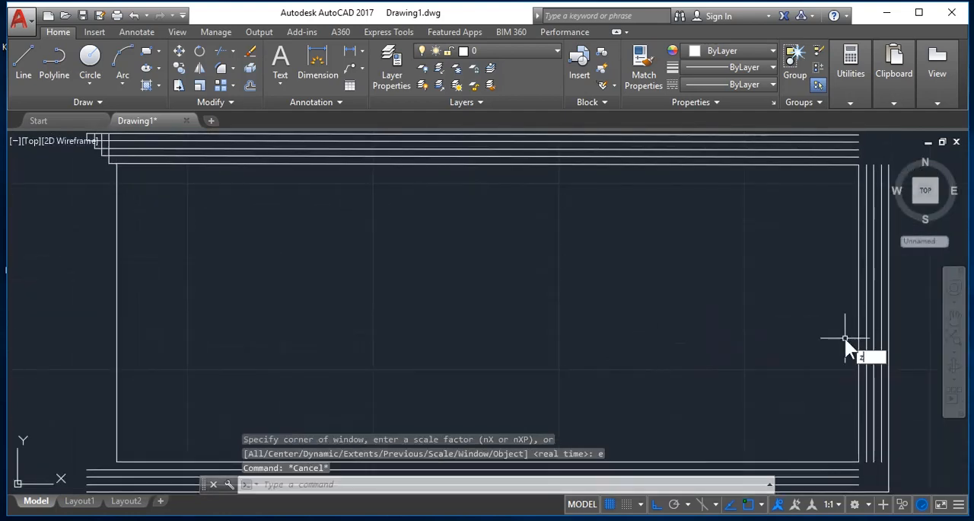
type("z")
key("Return")
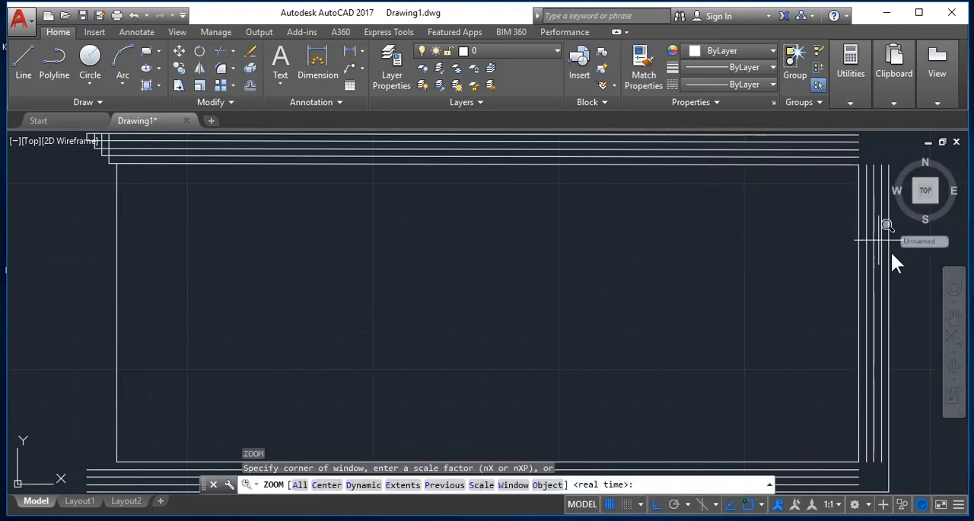
left_click(915, 288)
left_click_drag(837, 122, 774, 117)
key("Escape")
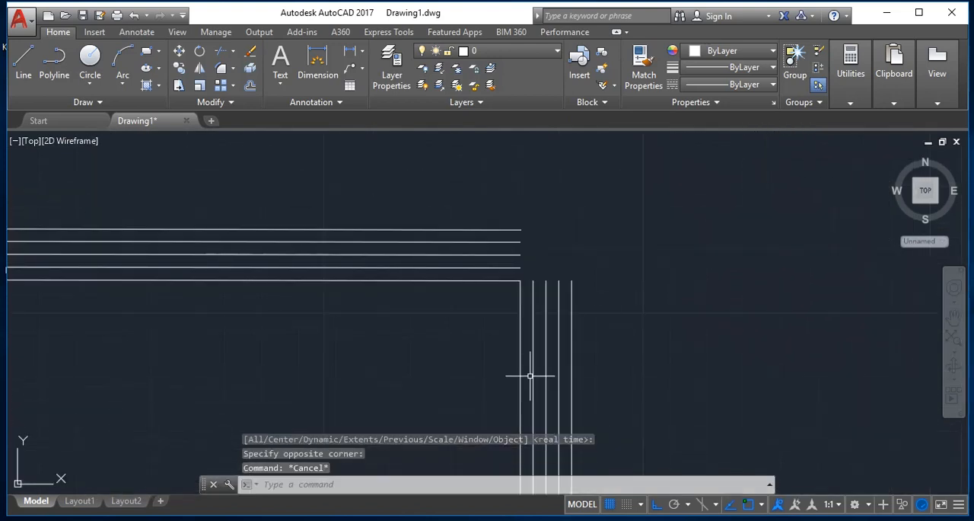
key("Return")
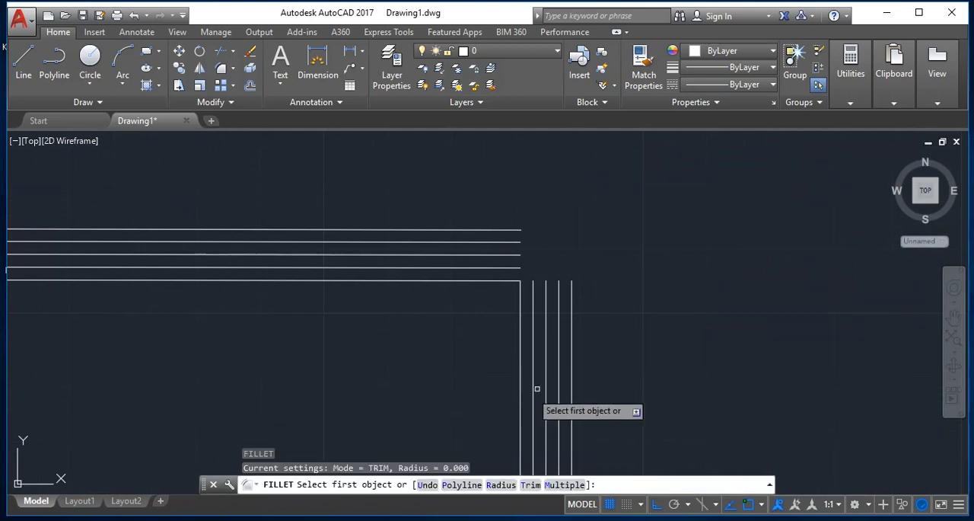
left_click(571, 360)
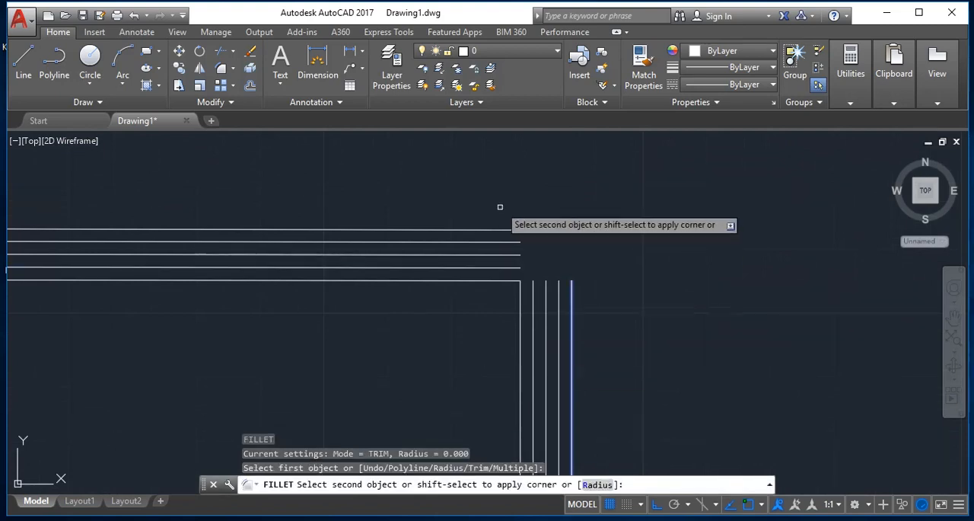
left_click(501, 230)
key("Escape")
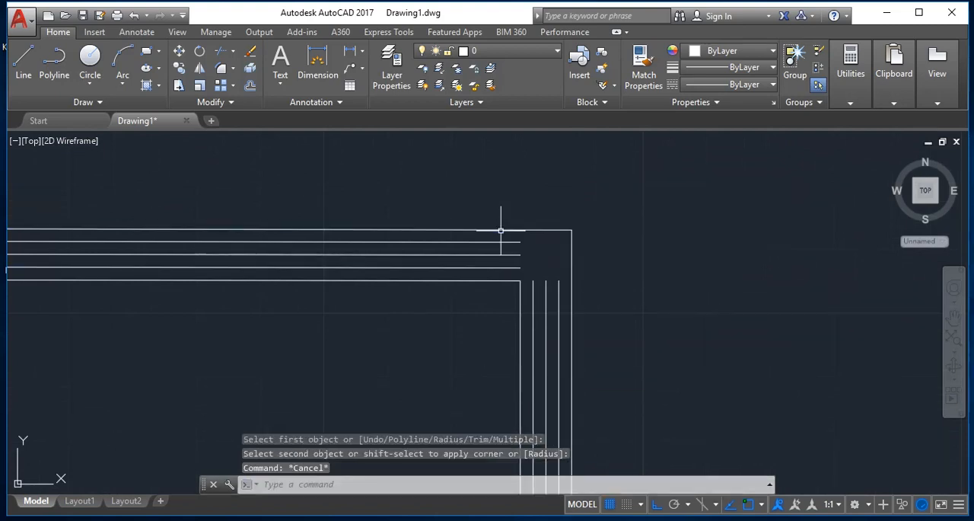
key("Escape")
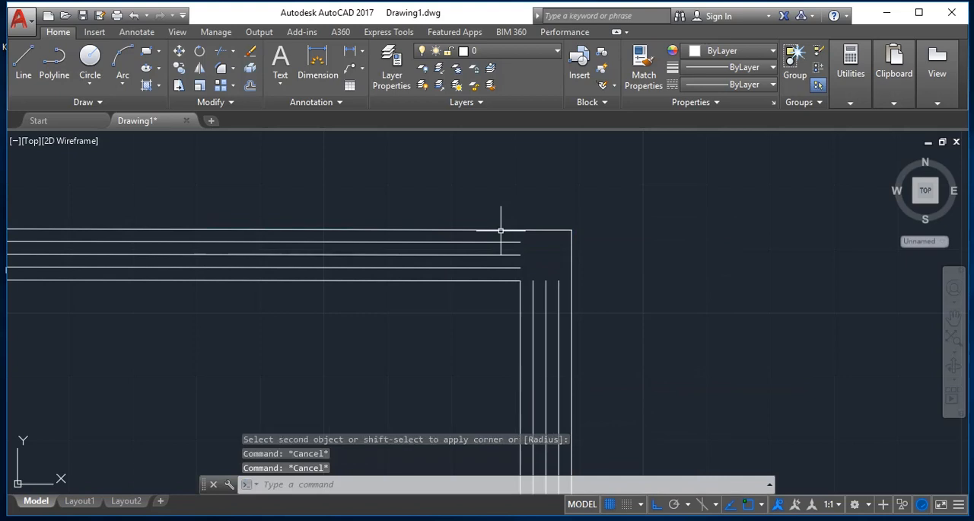
- Extend the three inner right offset lines up to the outermost top offset line, using that line as the boundary edge
key("Escape")
type("ex")
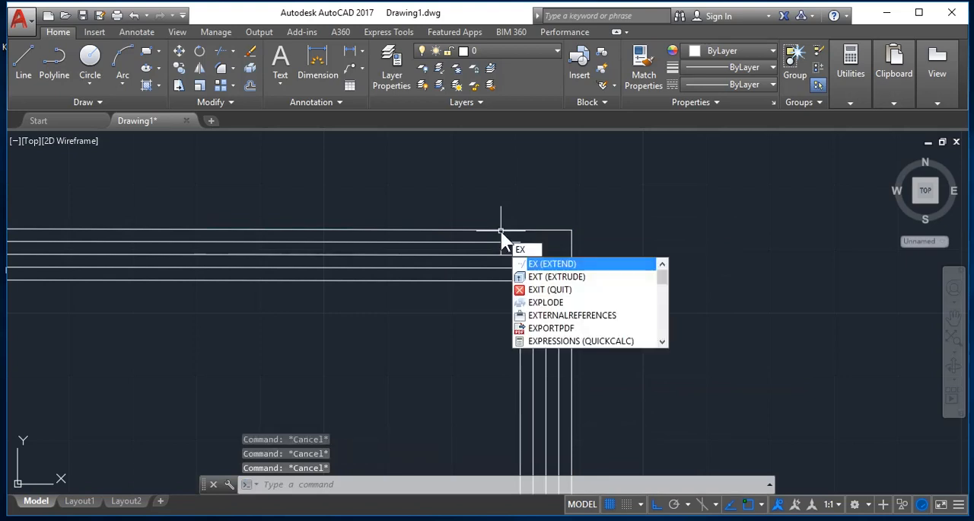
key("Return")
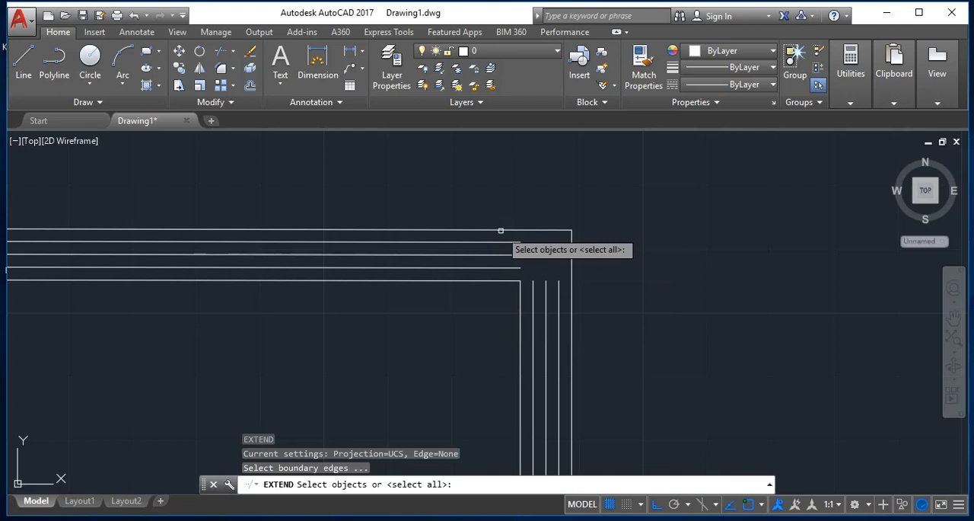
left_click(501, 230)
key("Return")
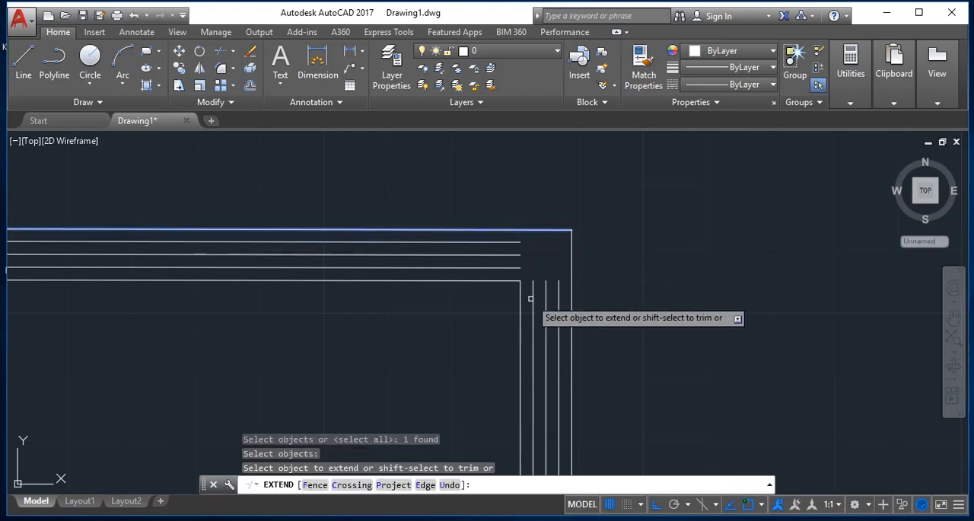
left_click(563, 341)
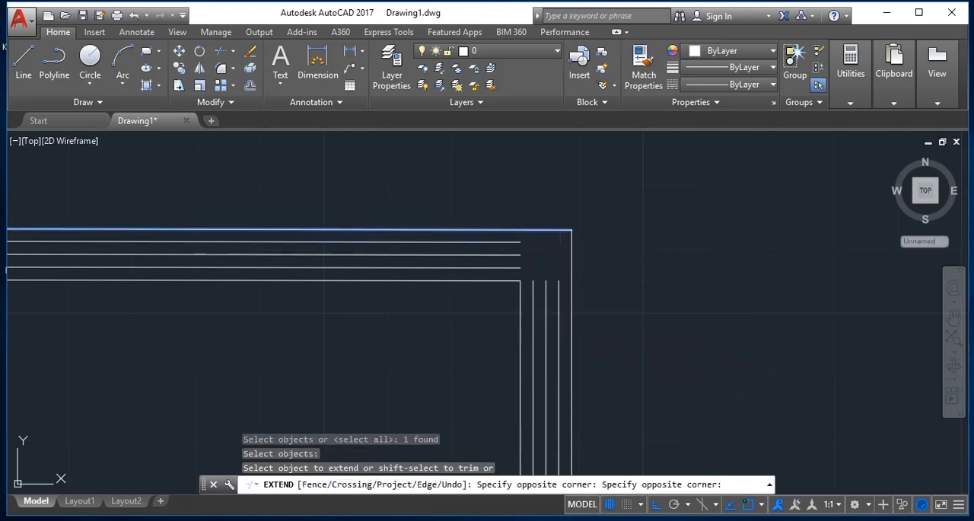
left_click(525, 335)
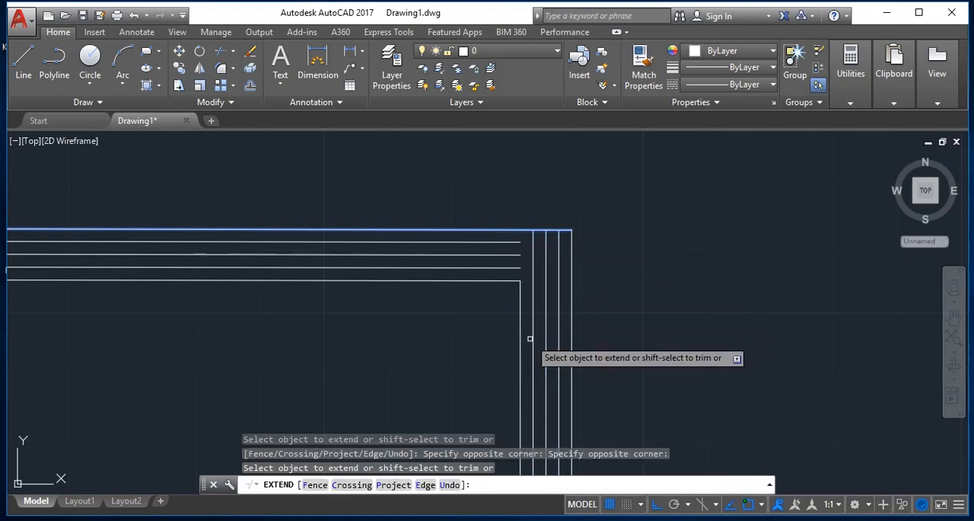
key("Escape")
- Extend the three inner top offset lines and the original outline's top edge to the outermost right offset line
type("ex")
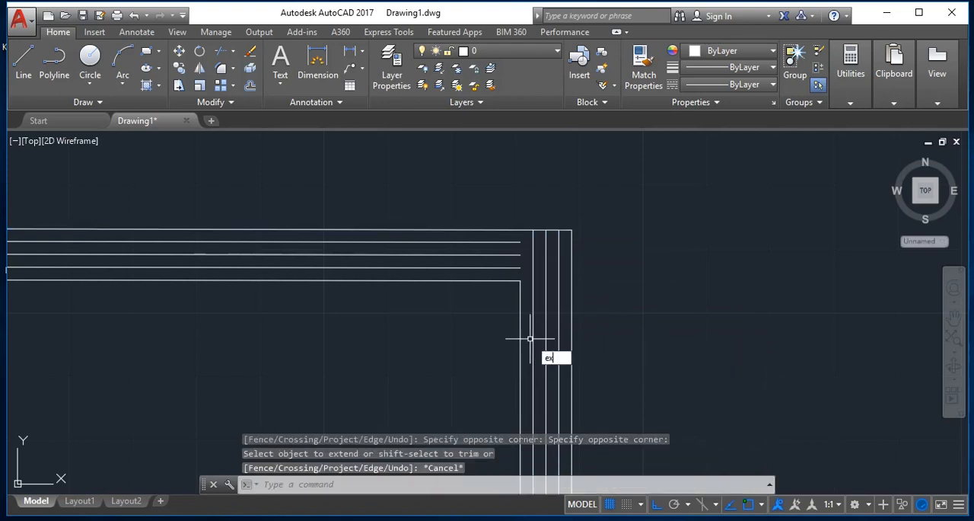
key("Return")
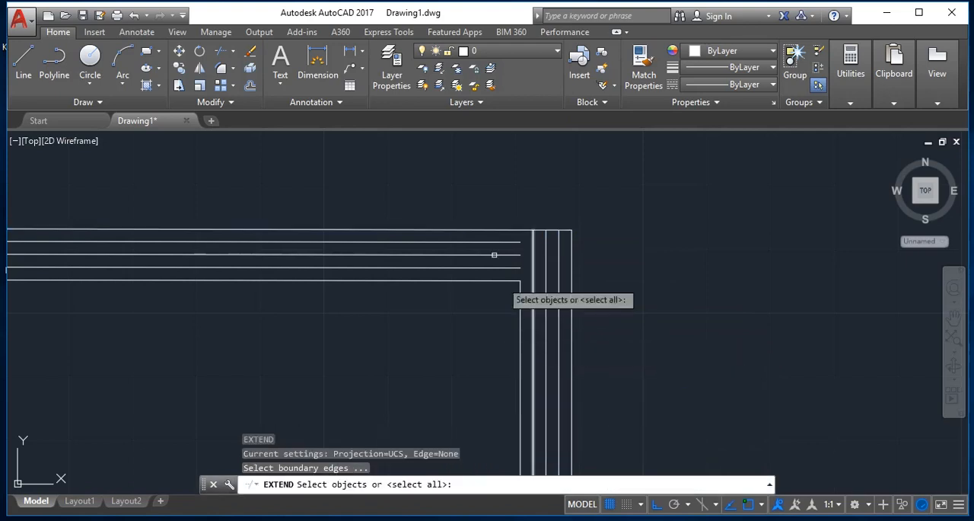
left_click(571, 269)
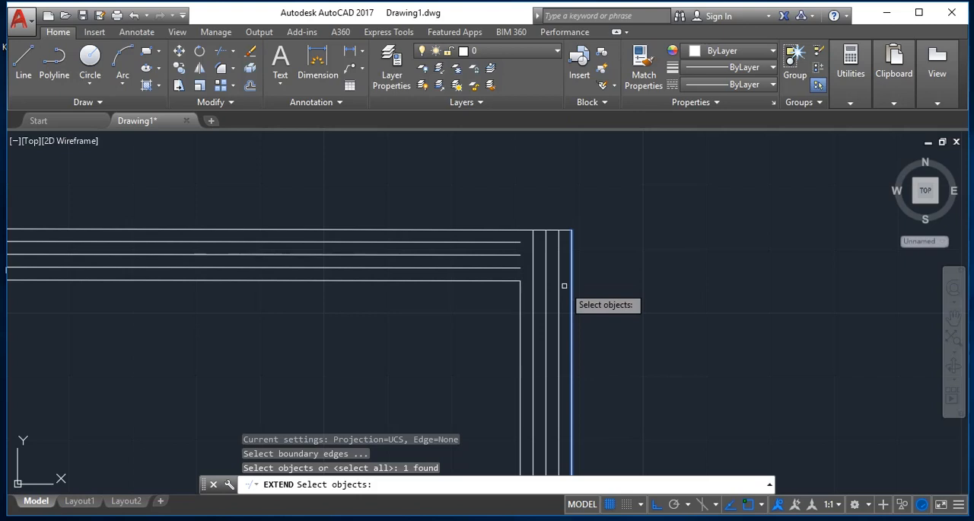
key("Return")
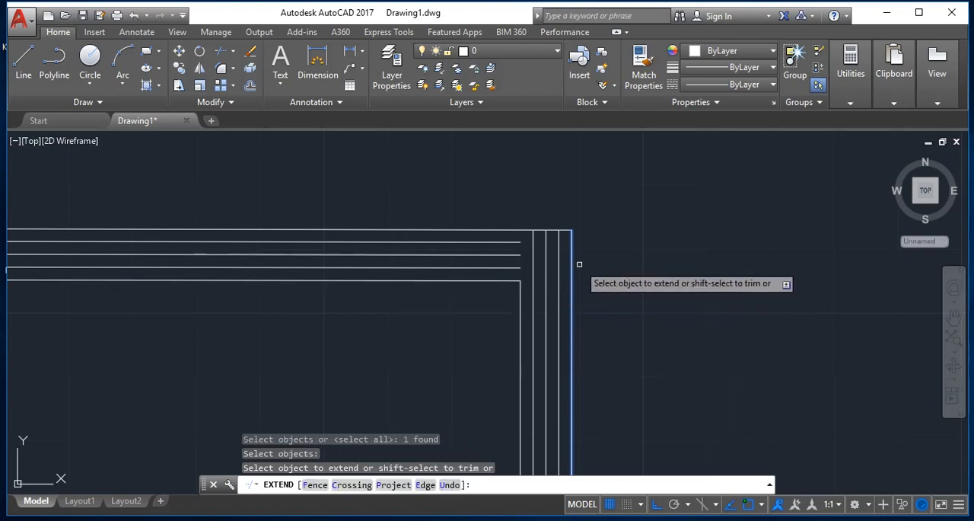
left_click(520, 274)
left_click(497, 235)
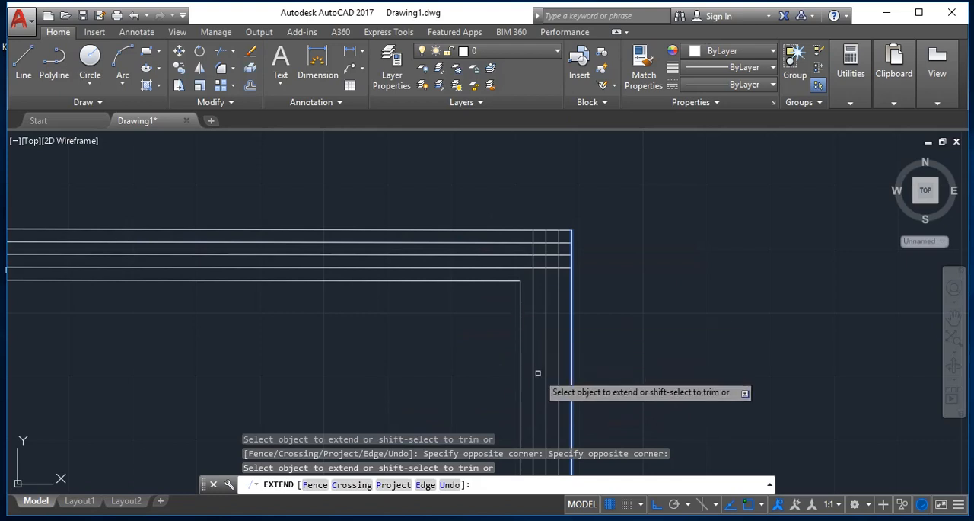
left_click(505, 281)
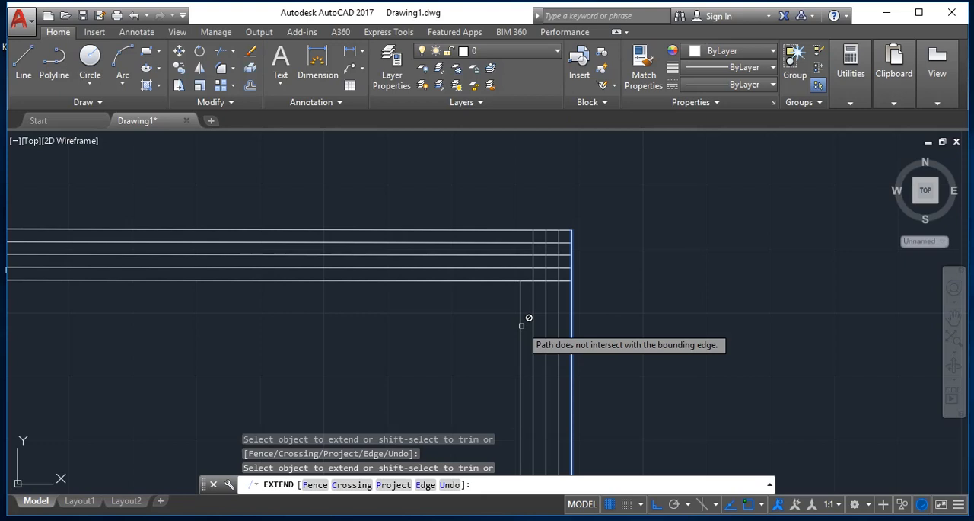
key("Escape")
key("Escape")
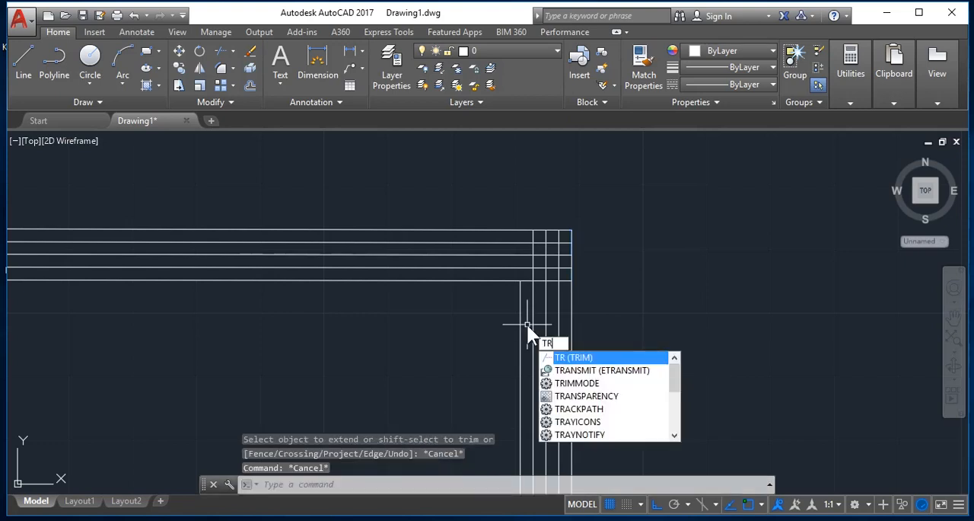
- Trim the crossing offset lines at the upper-right corner into a stepped profile, using all objects as cutting edges
key("Return")
key("Return")
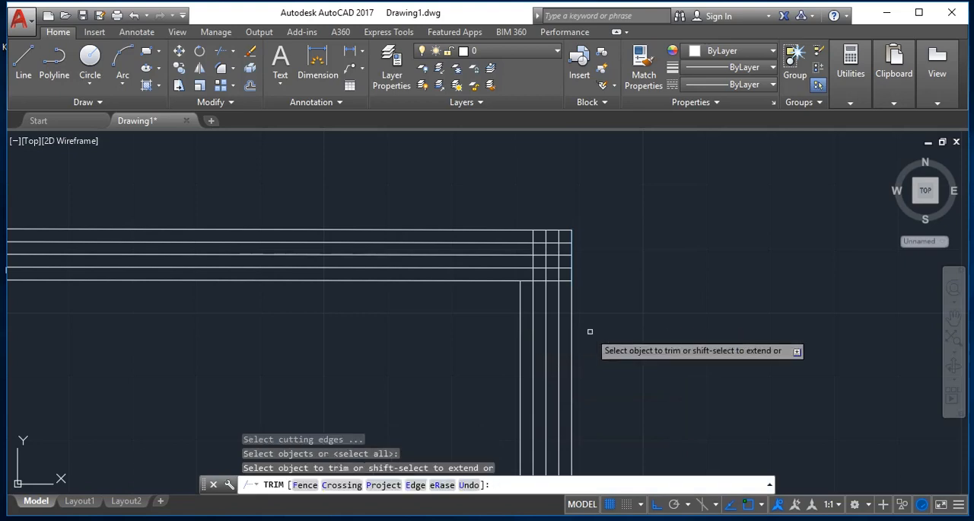
left_click(569, 251)
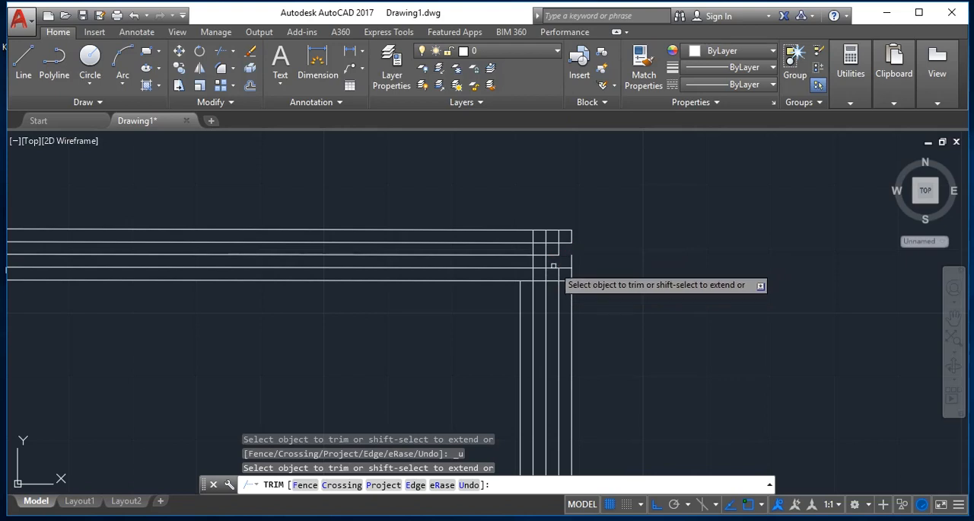
left_click(555, 272)
left_click(553, 266)
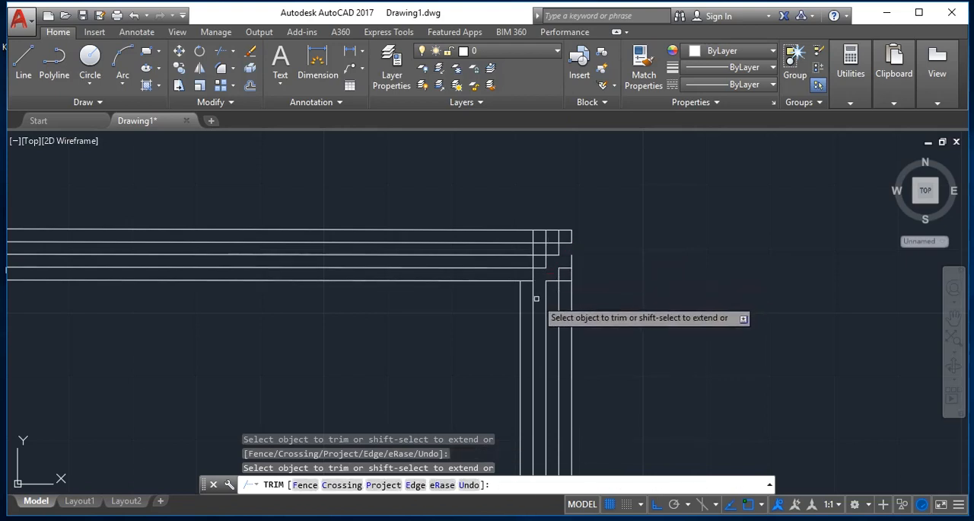
left_click(535, 297)
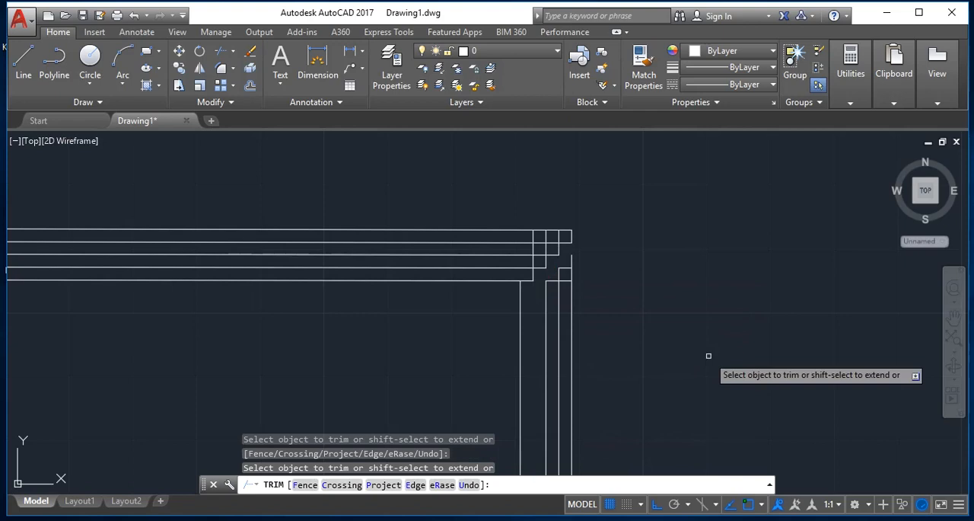
key("Escape")
- Erase the three leftover vertical right offset lines and the short horizontal segments between them below the stepped corner
type("e")
key("Return")
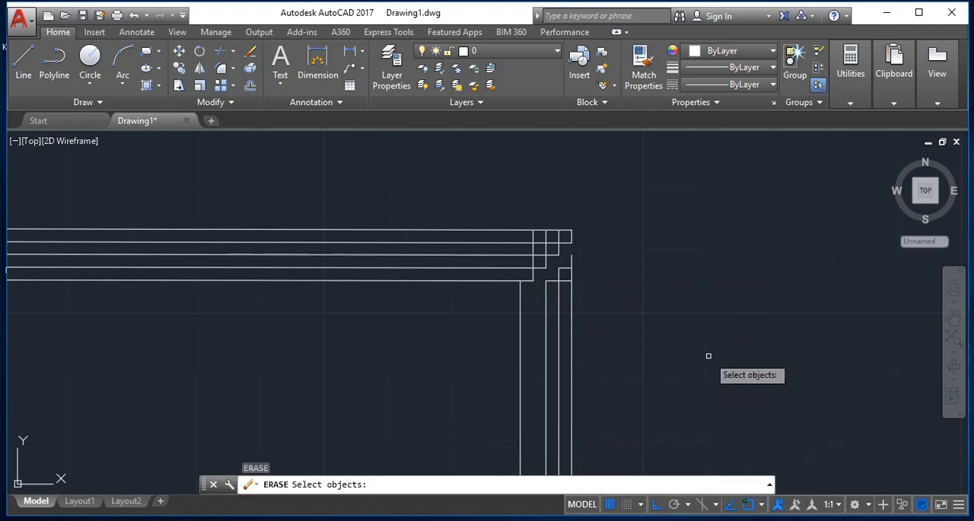
left_click_drag(675, 373, 564, 277)
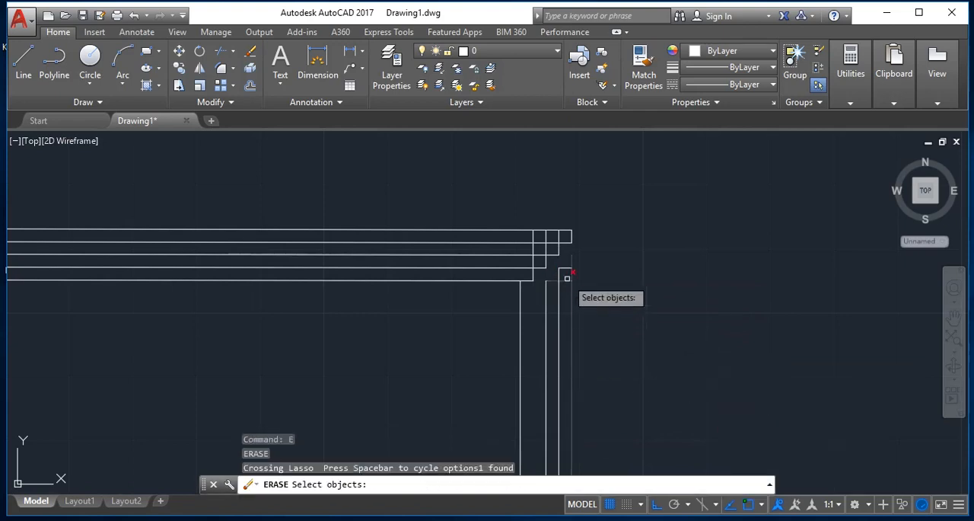
left_click(597, 266)
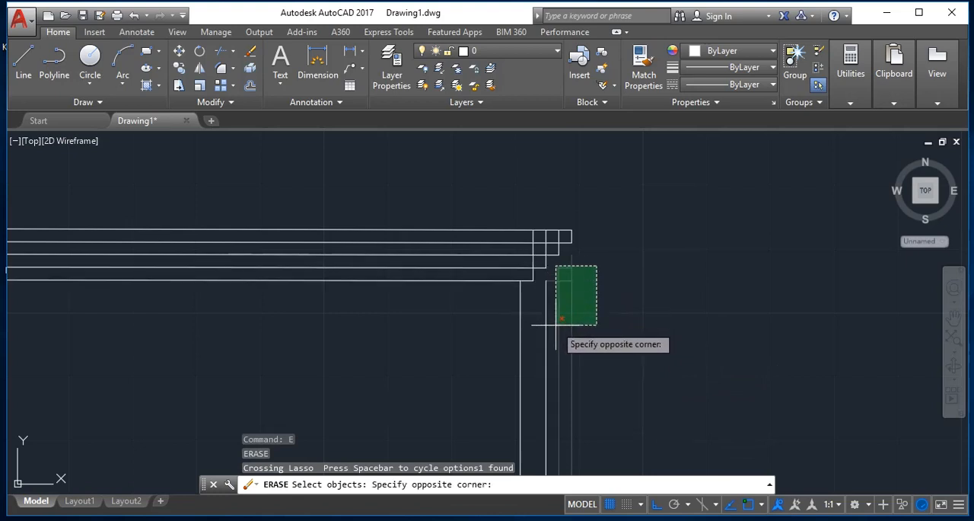
left_click(560, 327)
key("Return")
key("Return")
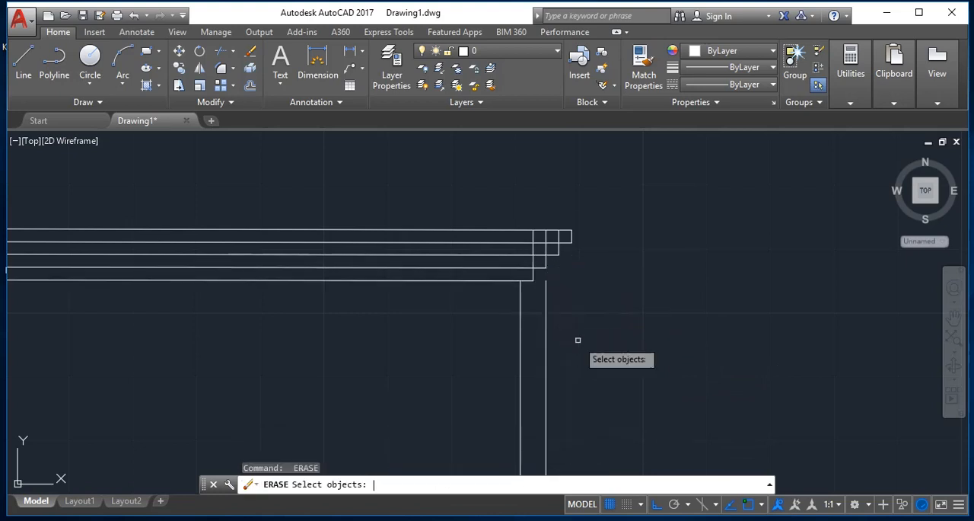
left_click_drag(559, 357, 542, 348)
left_click(542, 347)
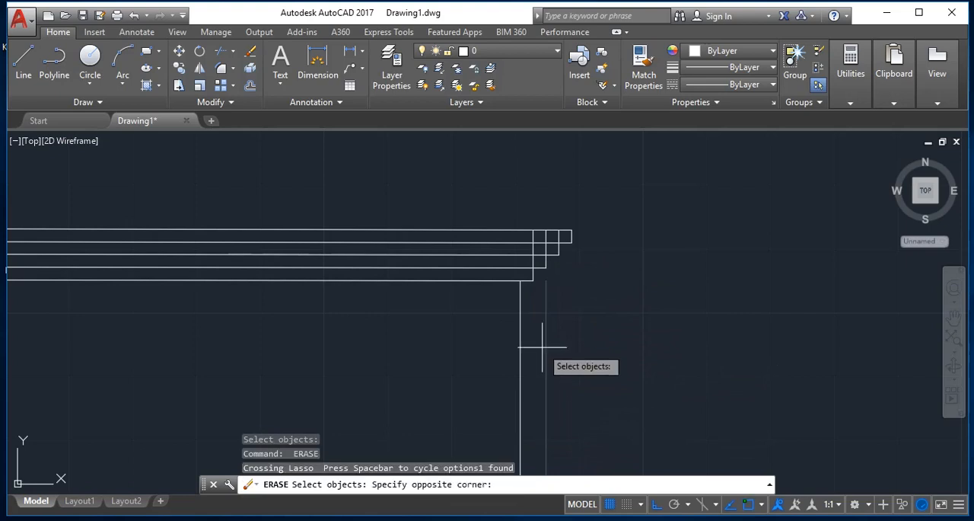
left_click(542, 353)
left_click(545, 353)
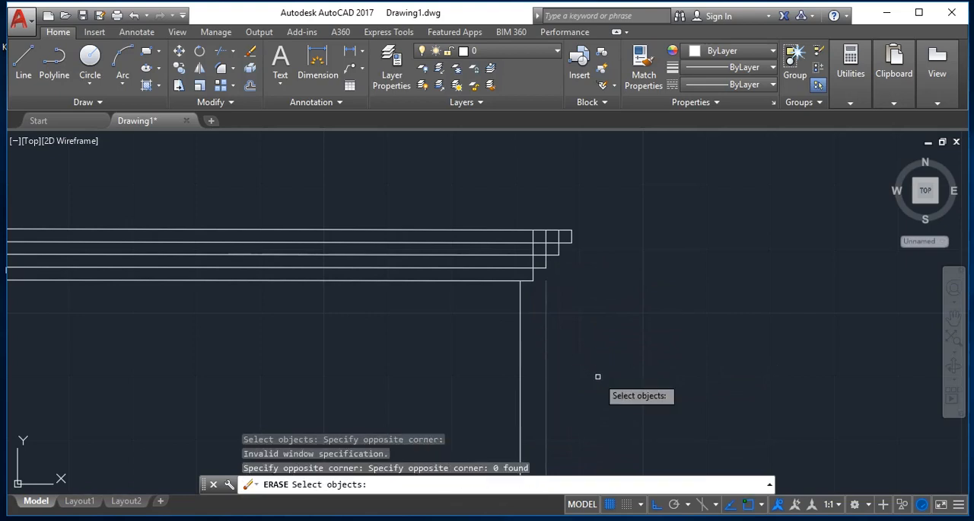
key("Return")
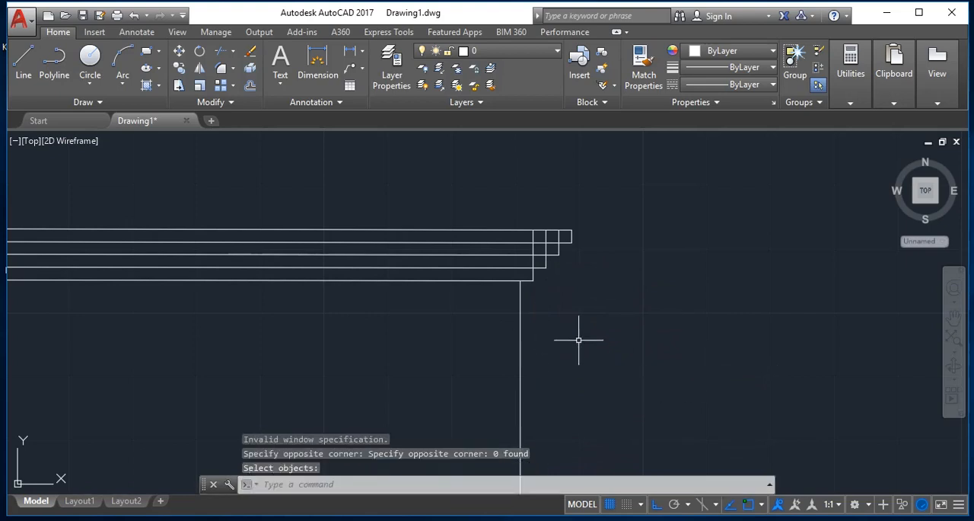
- Delete the original outline's vertical right edge below the stepped upper-right corner
left_click_drag(583, 346, 472, 355)
left_click(468, 356)
left_click(467, 356)
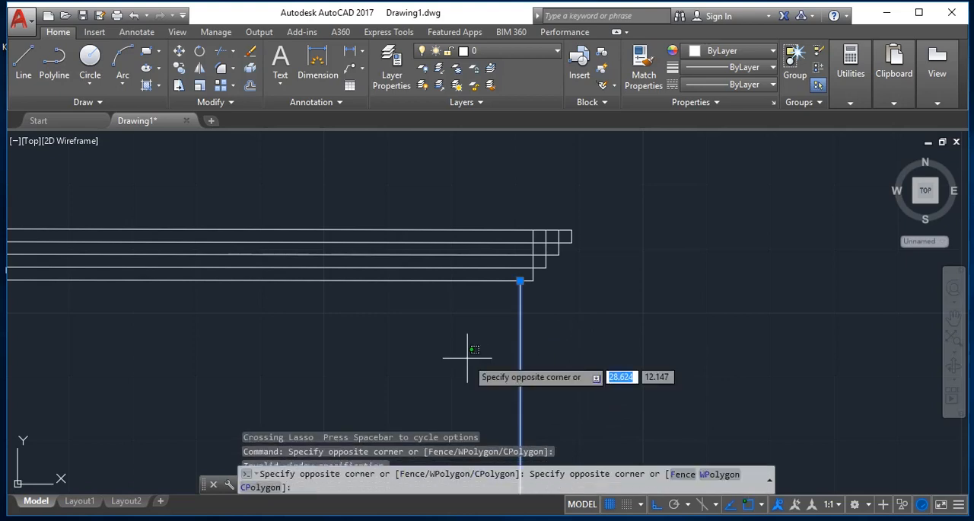
key("Escape")
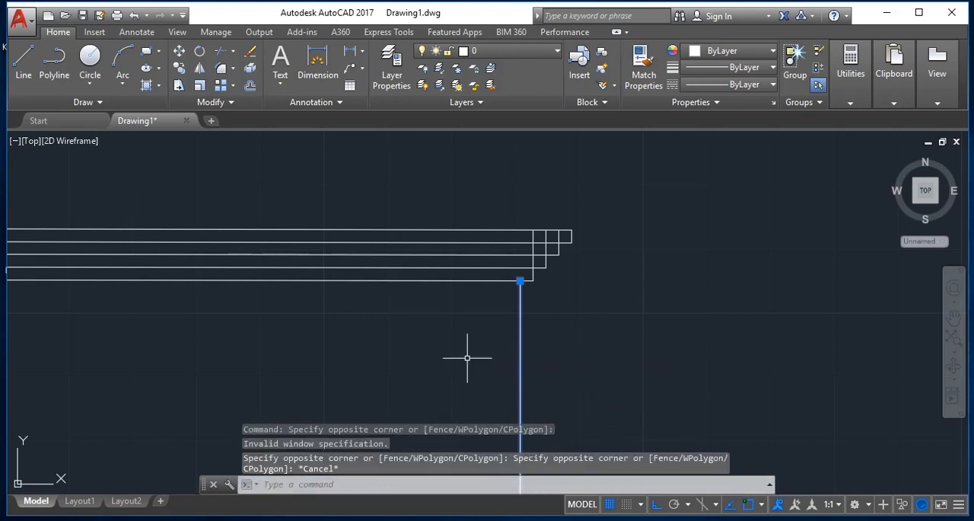
key("Delete")
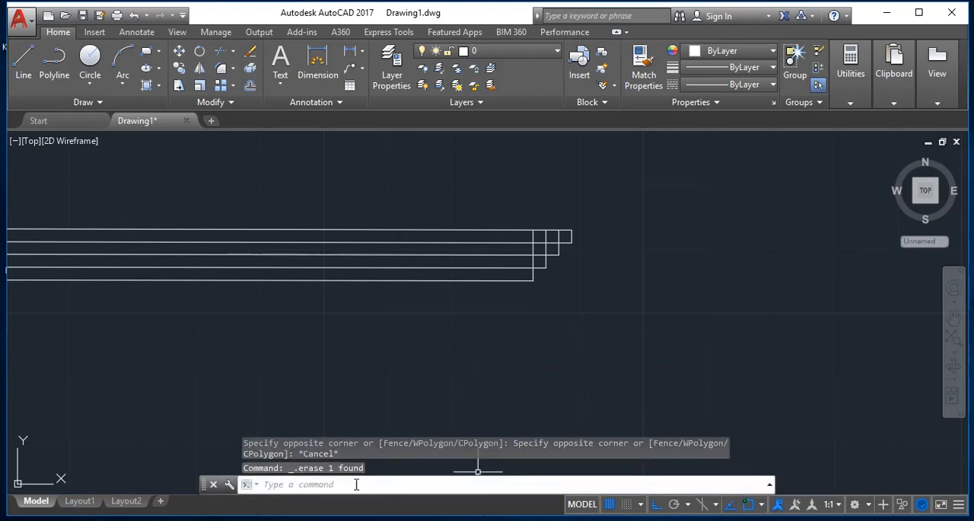
- Erase the original outline's vertical left edge below the stepped upper-left corner
key("Return")
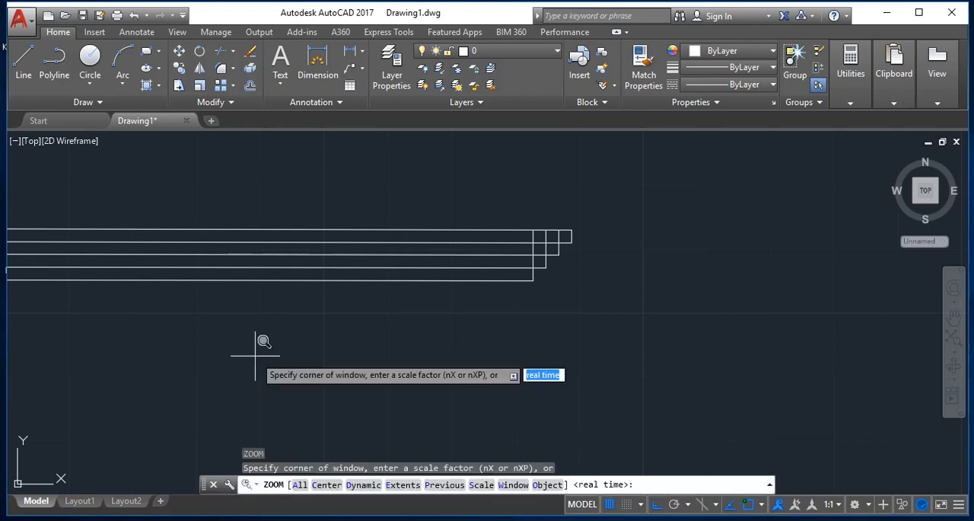
type("e")
key("Return")
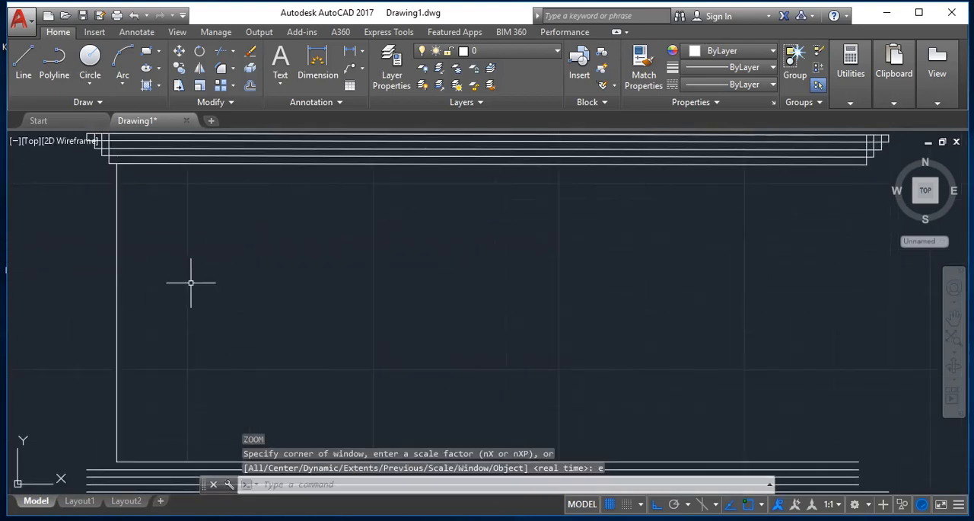
key("Escape")
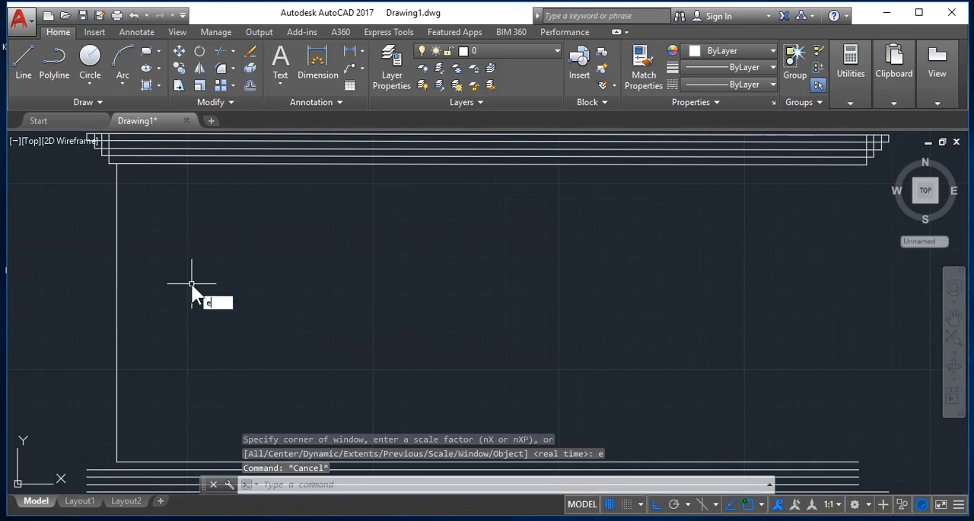
type("e")
key("Return")
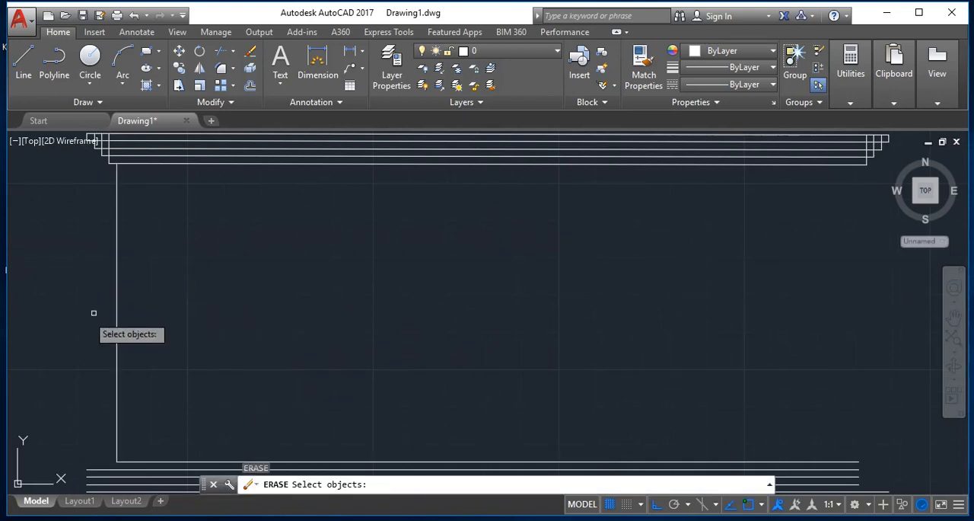
left_click(200, 303)
left_click_drag(57, 287, 56, 276)
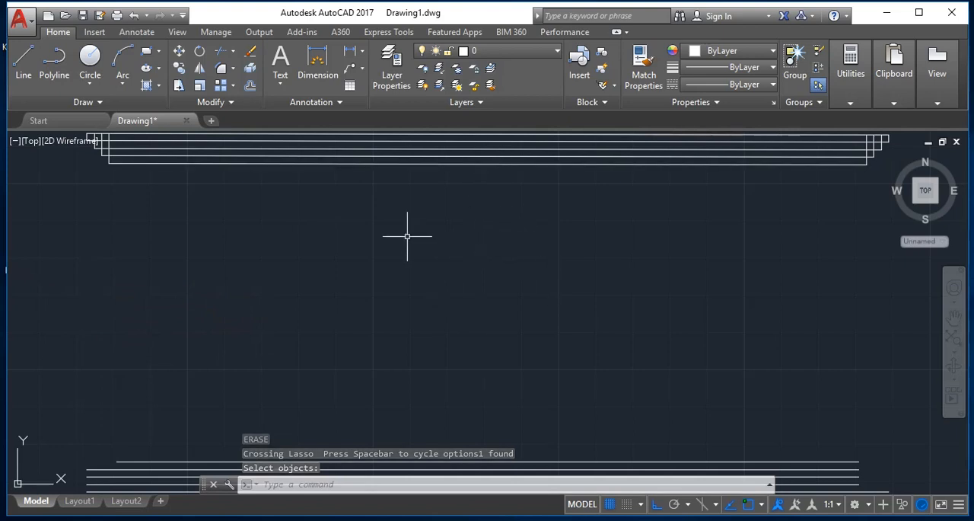
key("Escape")
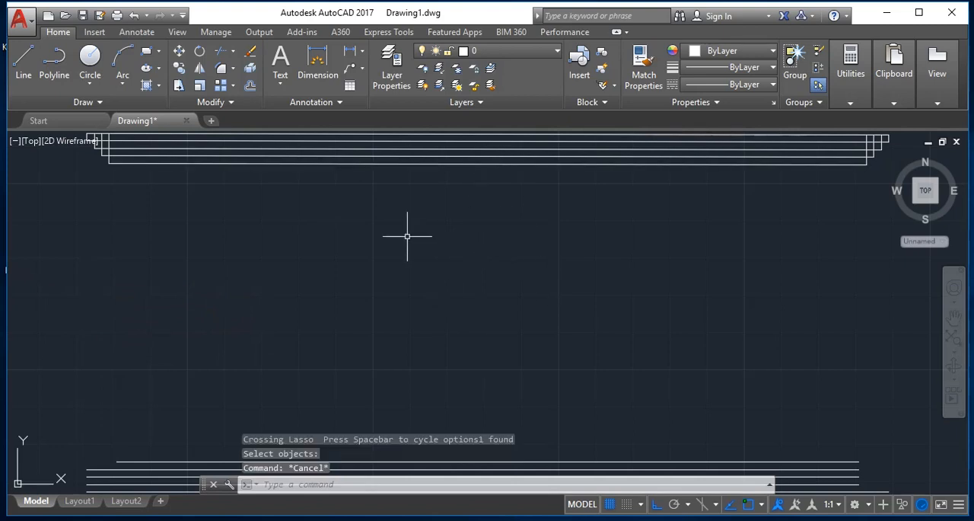
key("Escape")
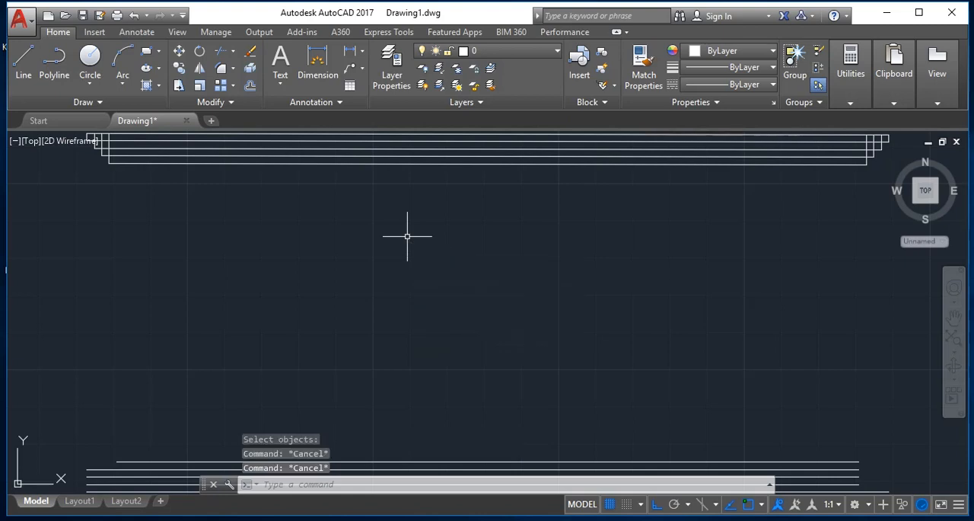
type("z")
key("Return")
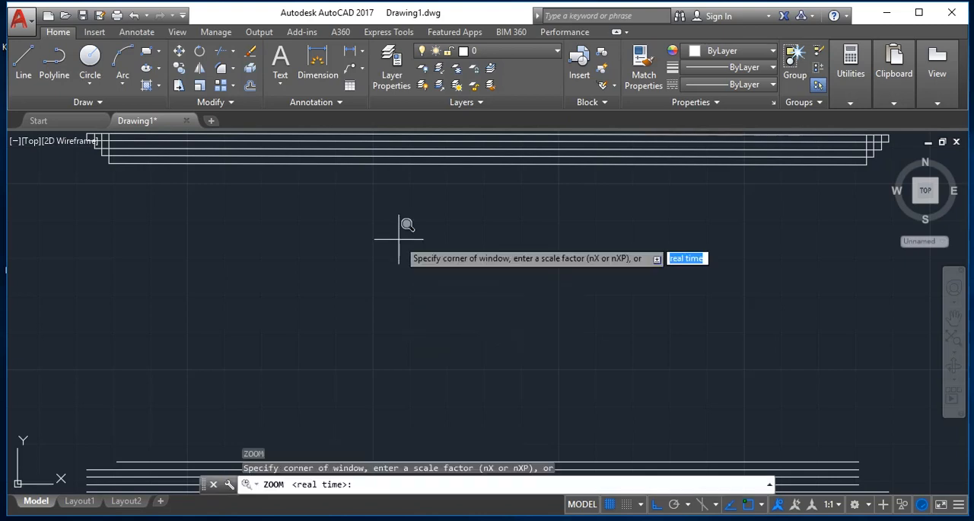
type("e")
key("Return")
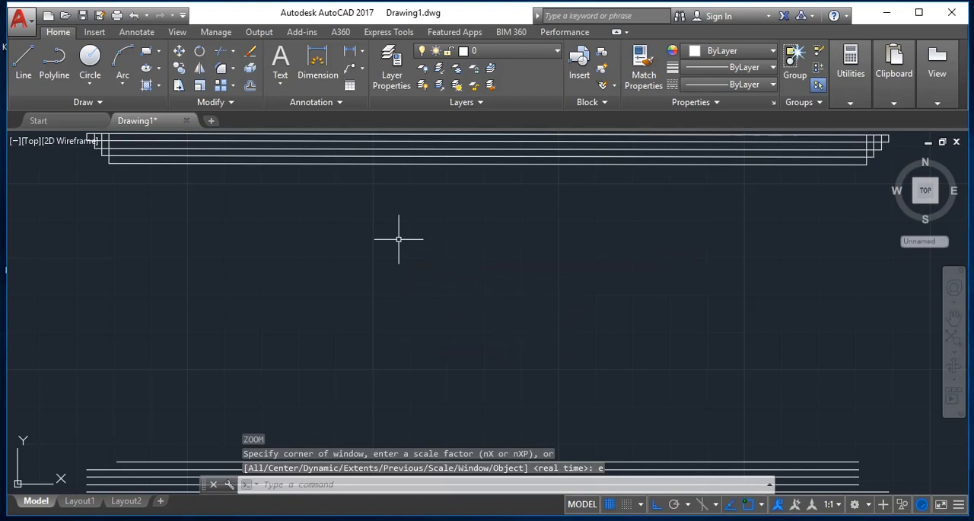
key("Escape")
key("Return")
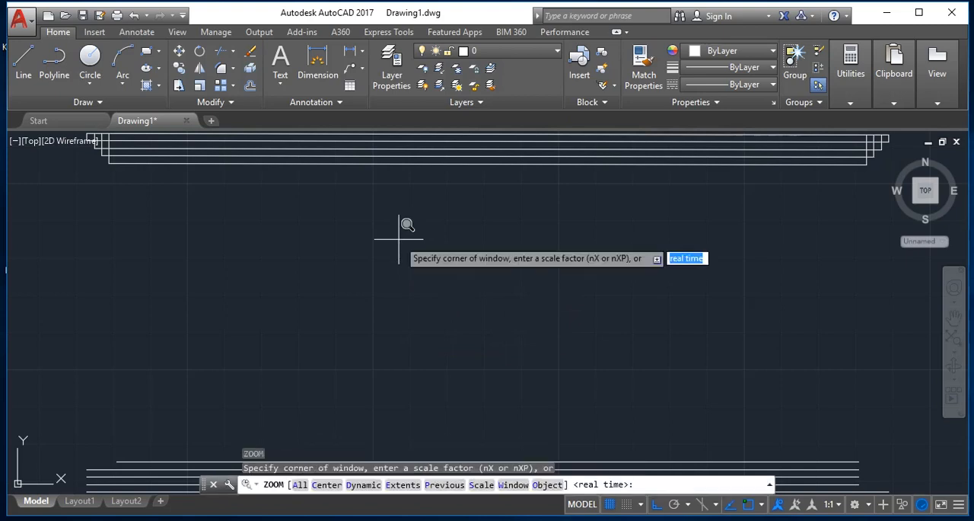
key("Return")
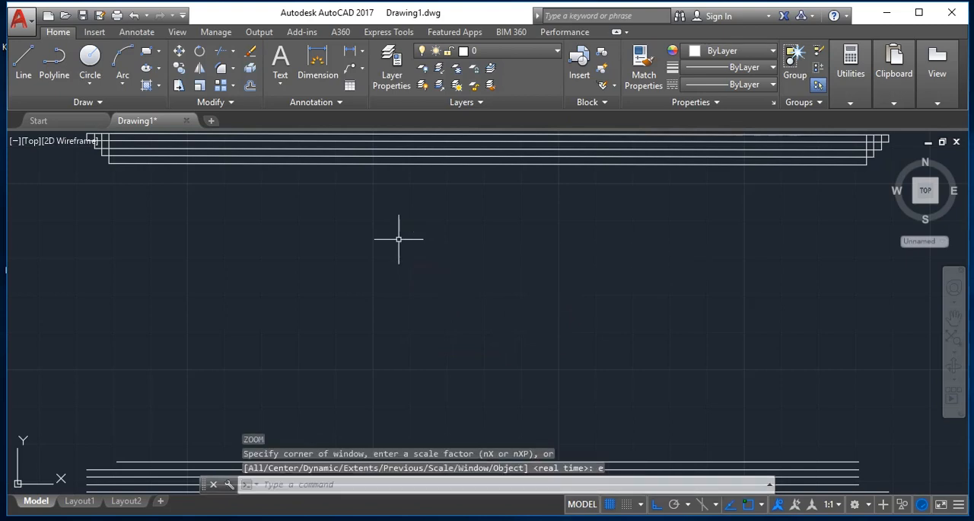
key("Escape")
- Trim the crossing line segments inside the upper-left corner into a stepped profile, using all objects as cutting edges
key("Return")
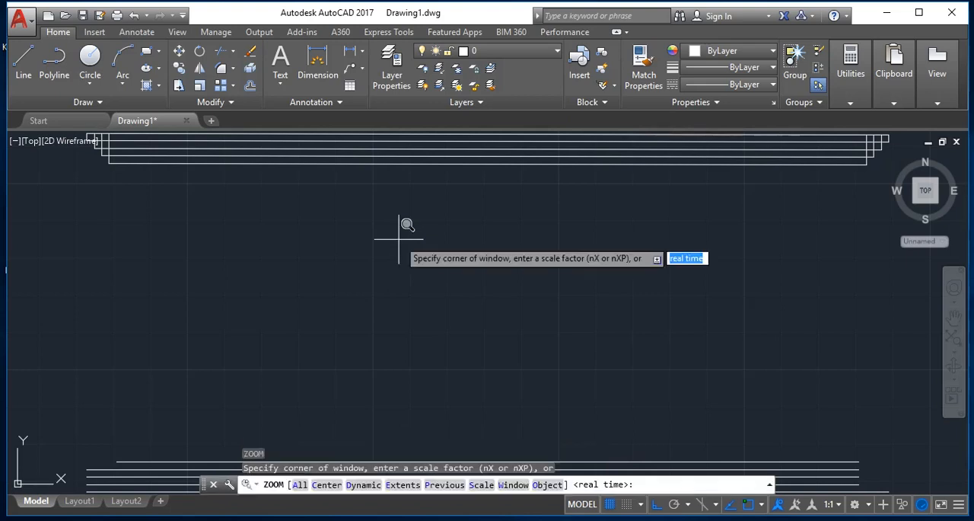
left_click(301, 247)
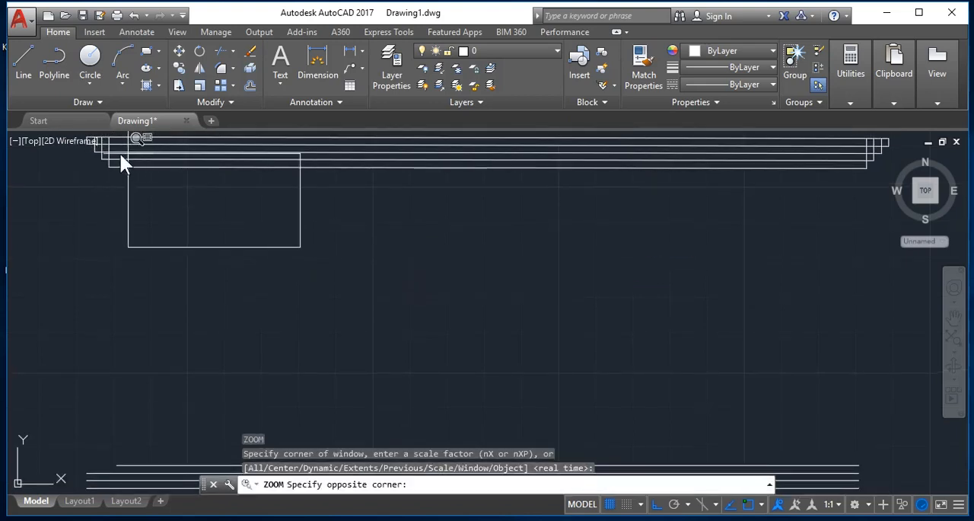
left_click(75, 140)
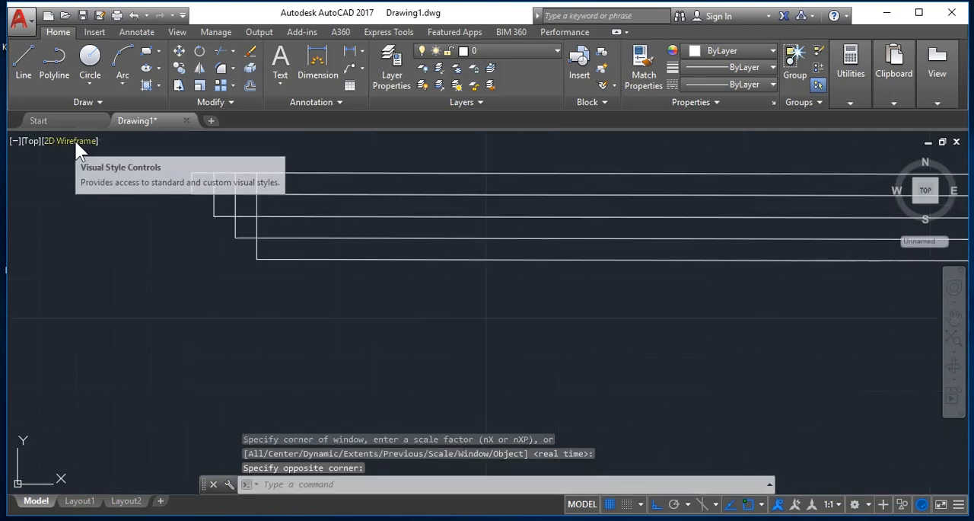
key("Escape")
type("tr")
key("Return")
key("Return")
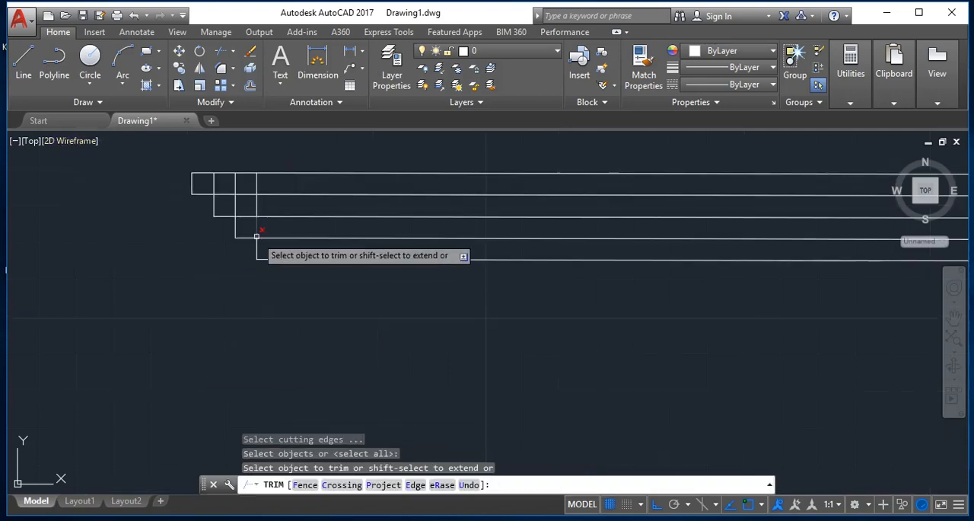
left_click(213, 186)
left_click(212, 187)
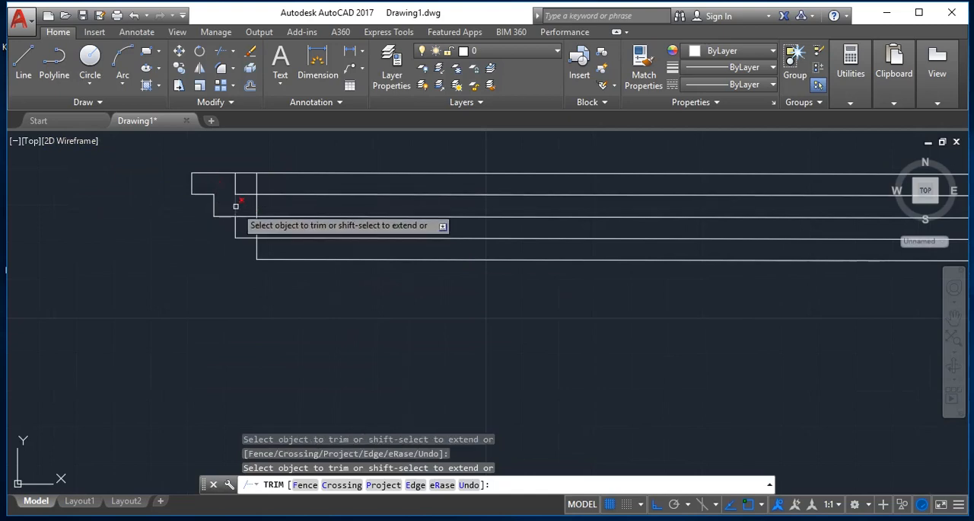
left_click(232, 205)
left_click(242, 215)
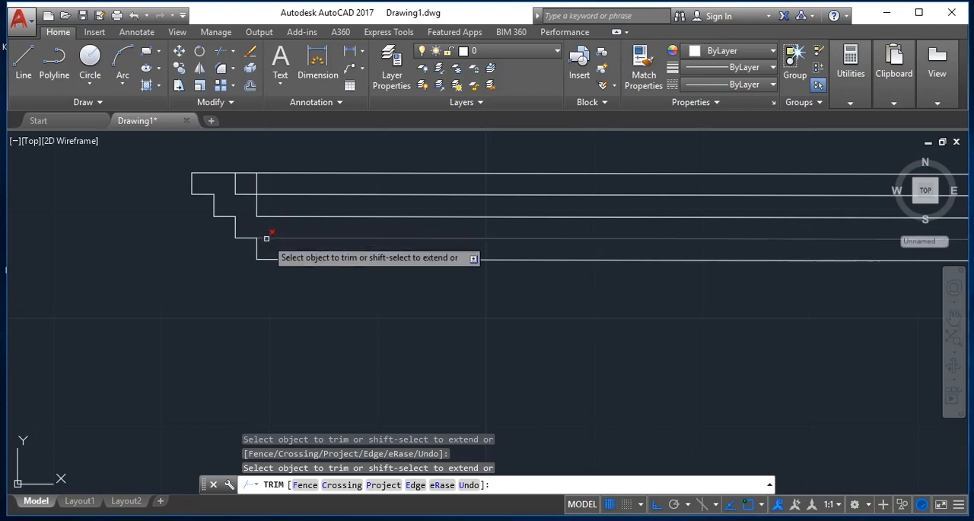
left_click(265, 238)
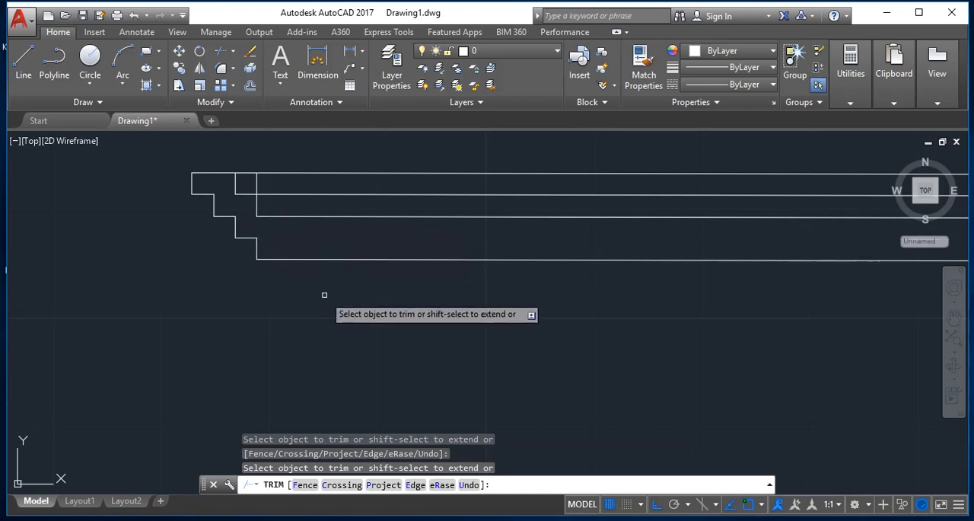
key("Escape")
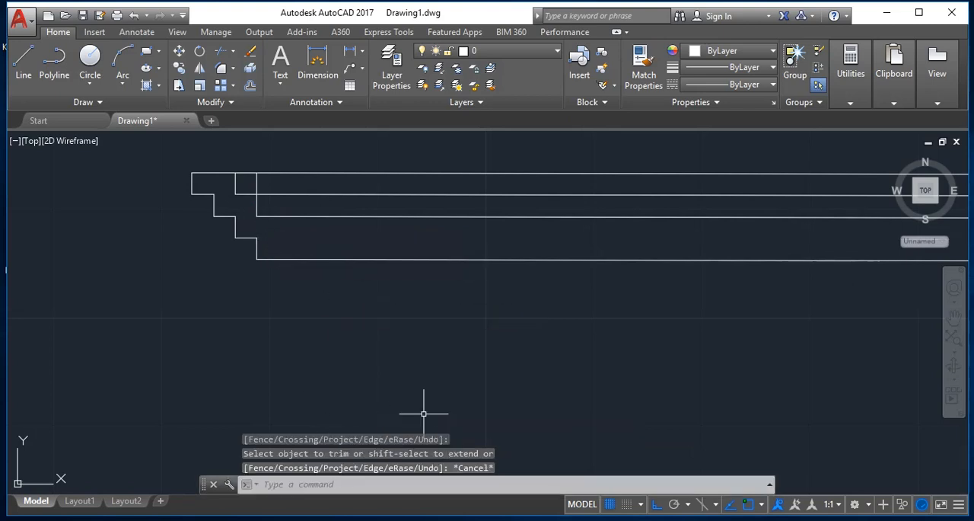
- Examine the offset lines up close at the drawing's upper-right corner
type("z")
key("Return")
type("e")
key("Return")
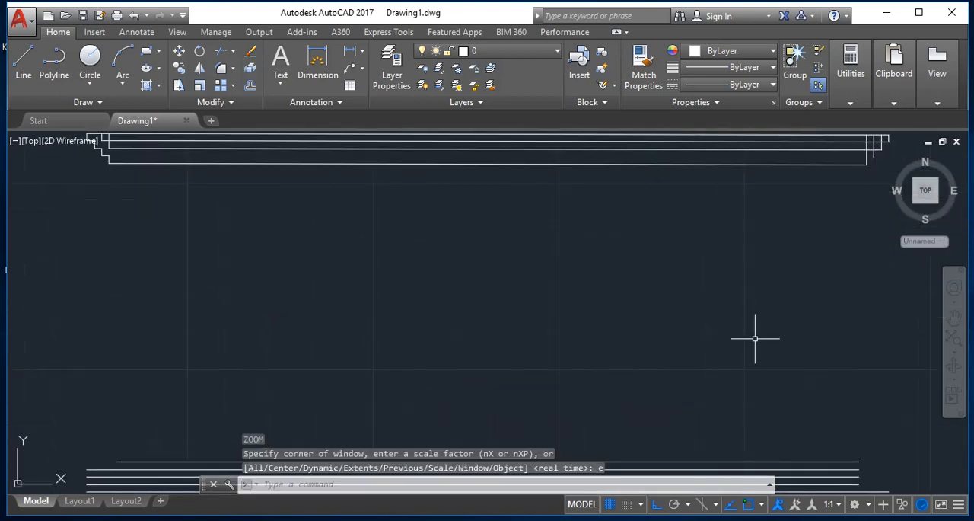
key("Escape")
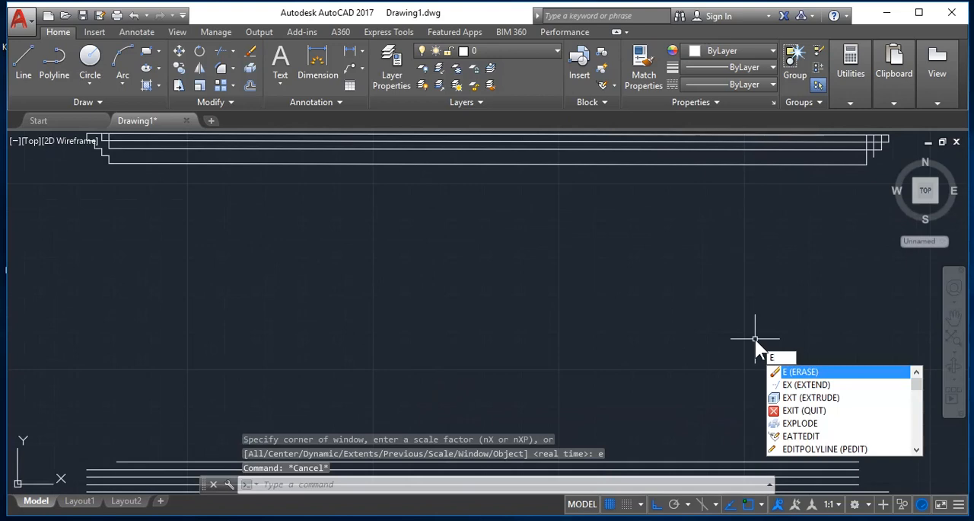
key("Escape")
type("z")
key("Return")
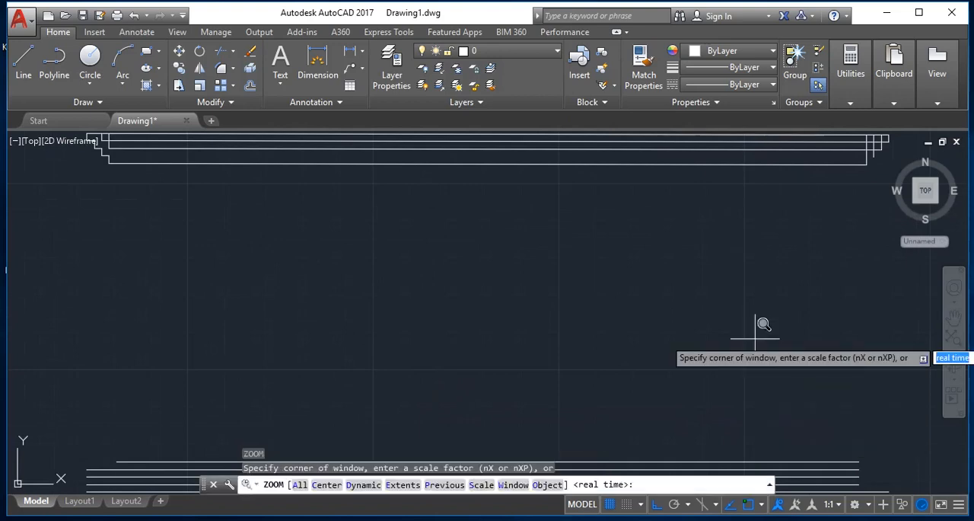
left_click(874, 246)
middle_click_drag(842, 148, 842, 160)
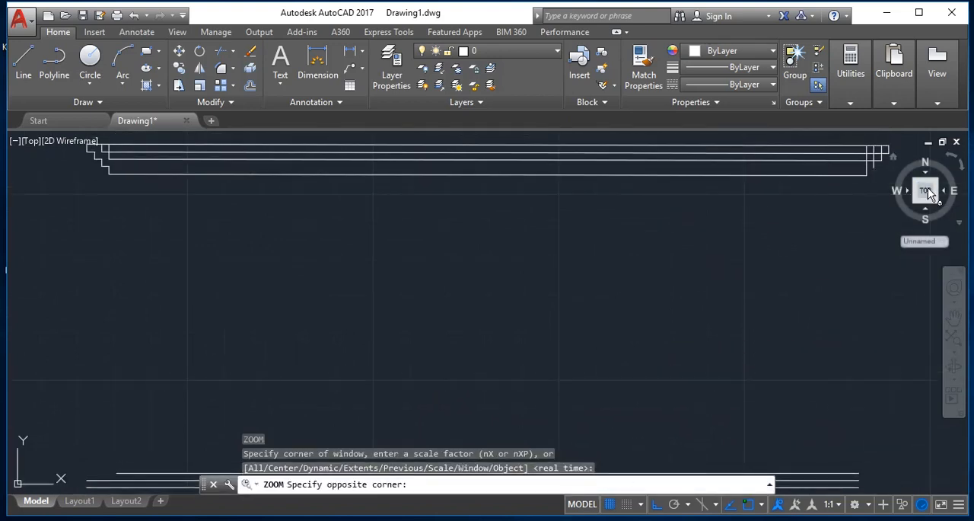
left_click(899, 133)
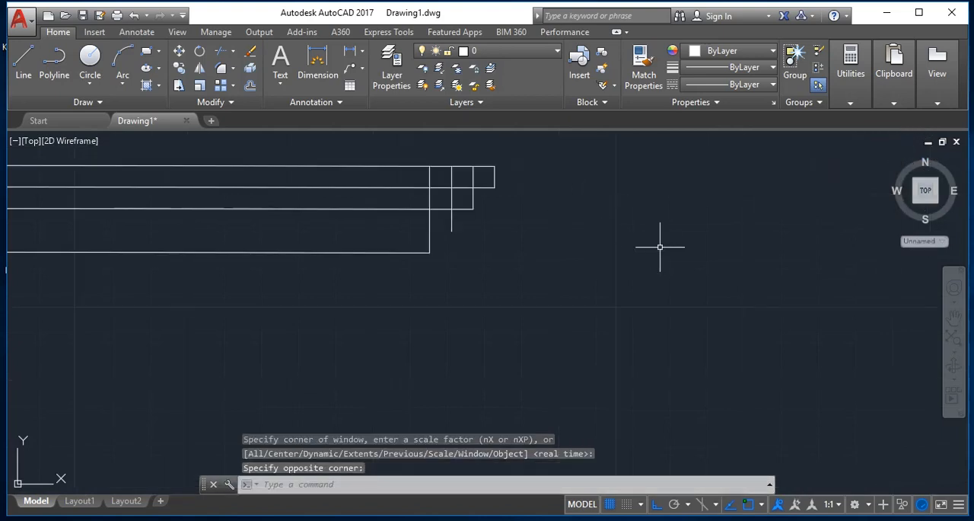
key("Escape")
type("ex")
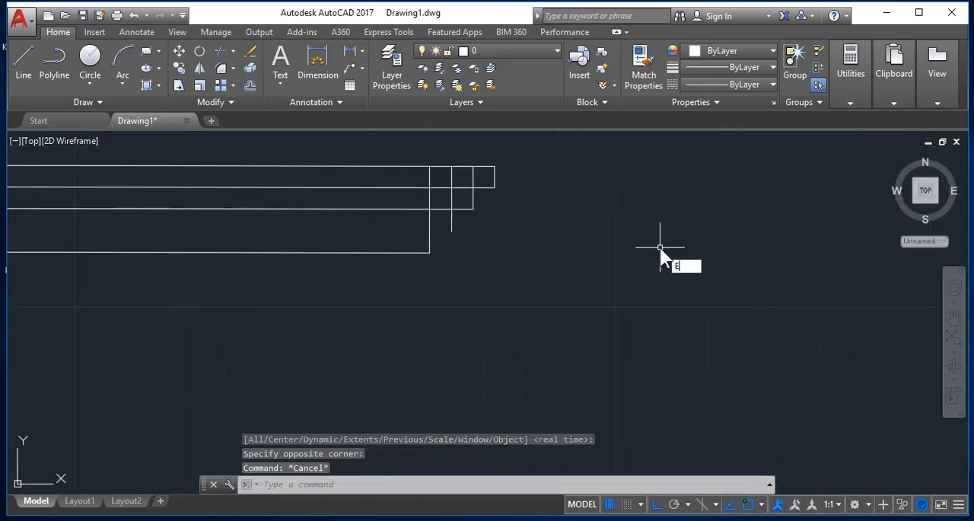
key("Return")
key("Return")
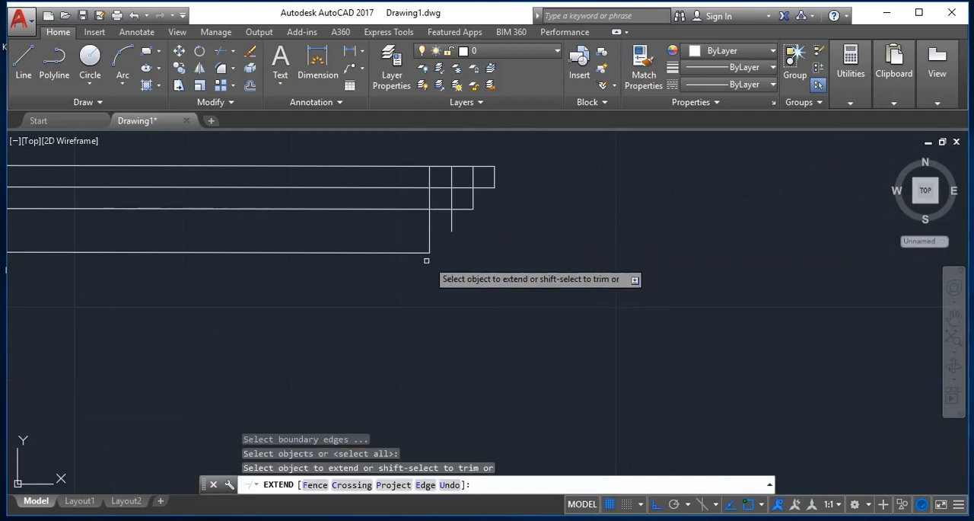
key("Escape")
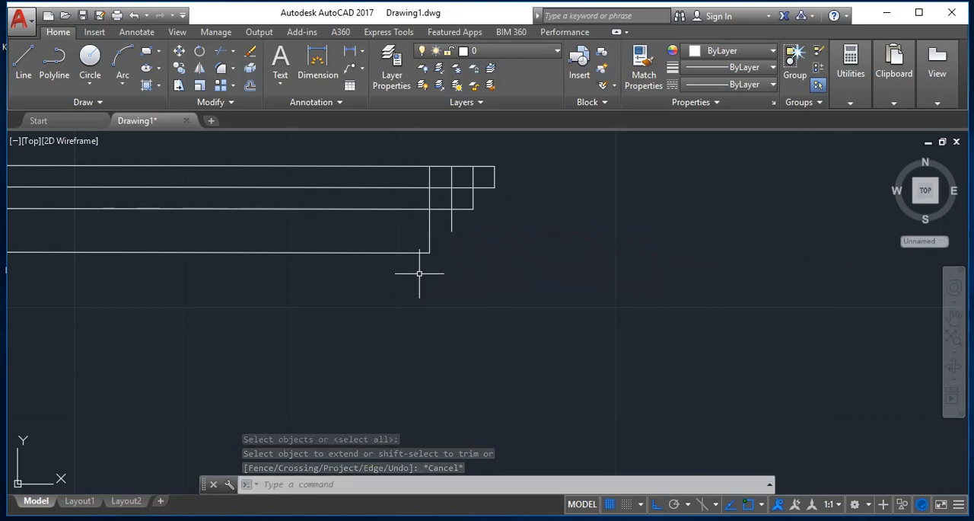
- Offset the third horizontal line from the top downward by 0.1 to replace the missing line at the upper-right corner
type("o")
key("Return")
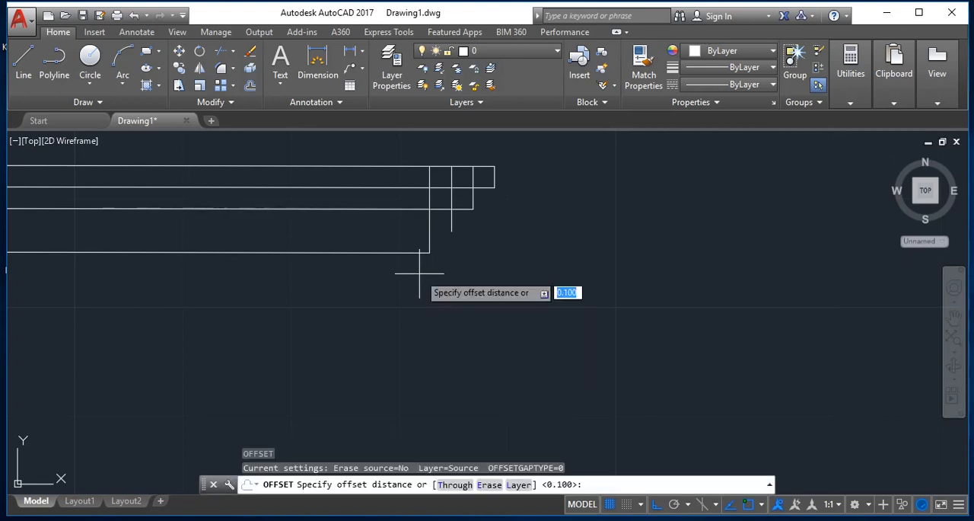
key("Return")
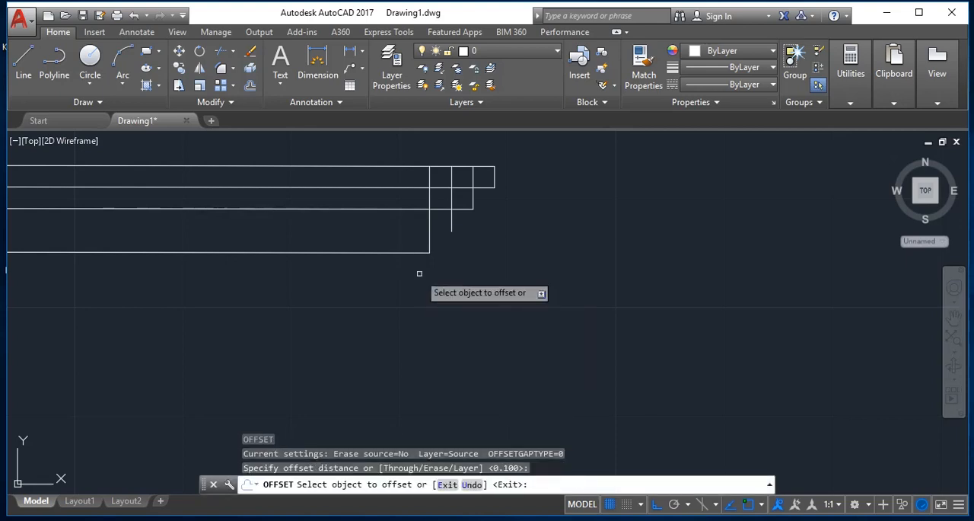
left_click(393, 209)
left_click(393, 225)
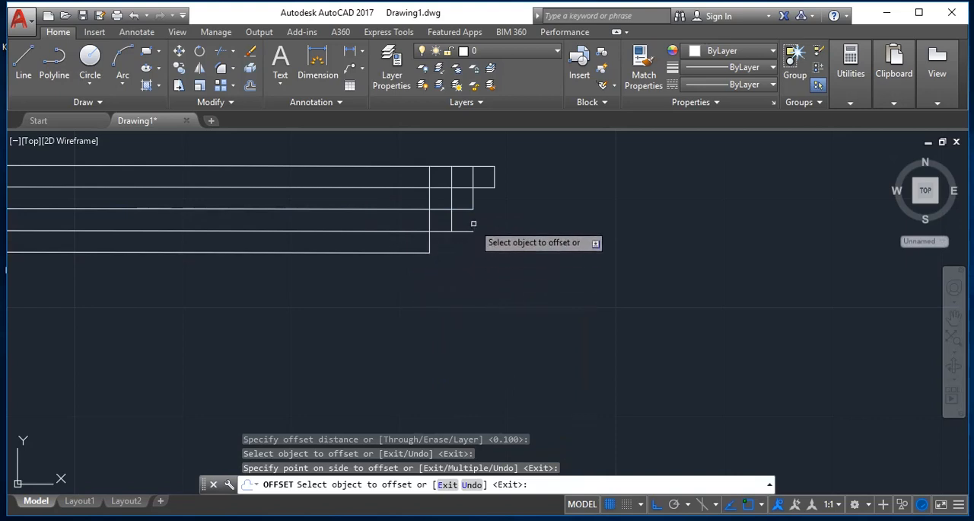
key("Escape")
- Trim the new line's overhang and the crossing segments inside the upper-right corner into steps, using all objects as cutting edges
type("tr")
key("Return")
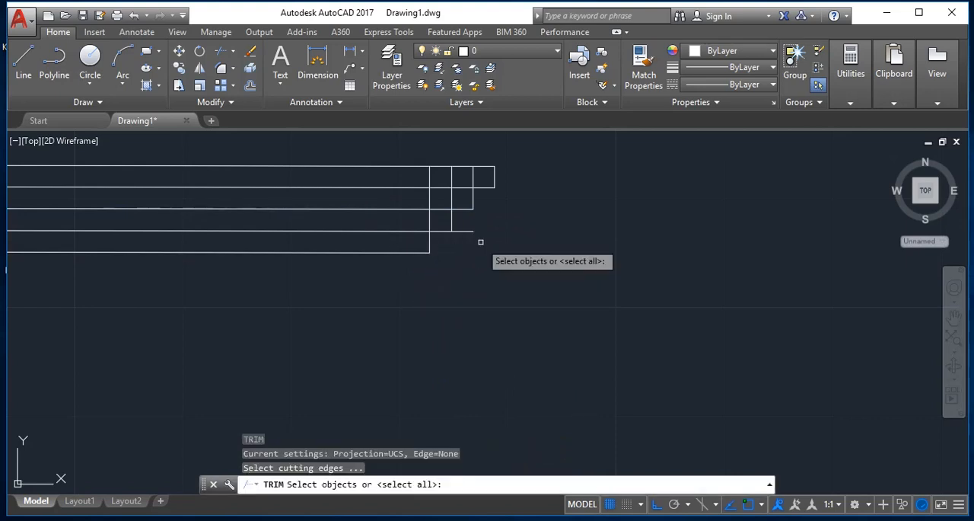
key("Return")
left_click(462, 227)
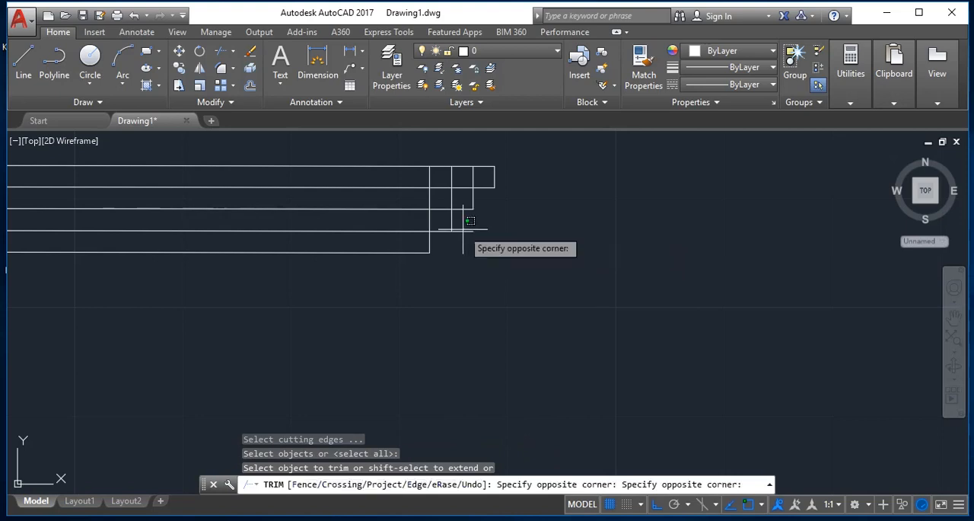
left_click(464, 235)
left_click(426, 221)
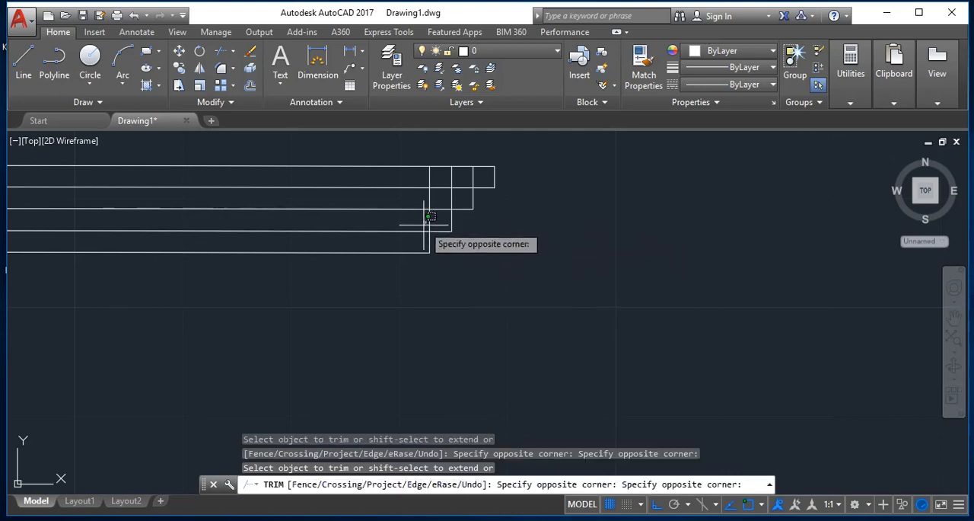
left_click(434, 214)
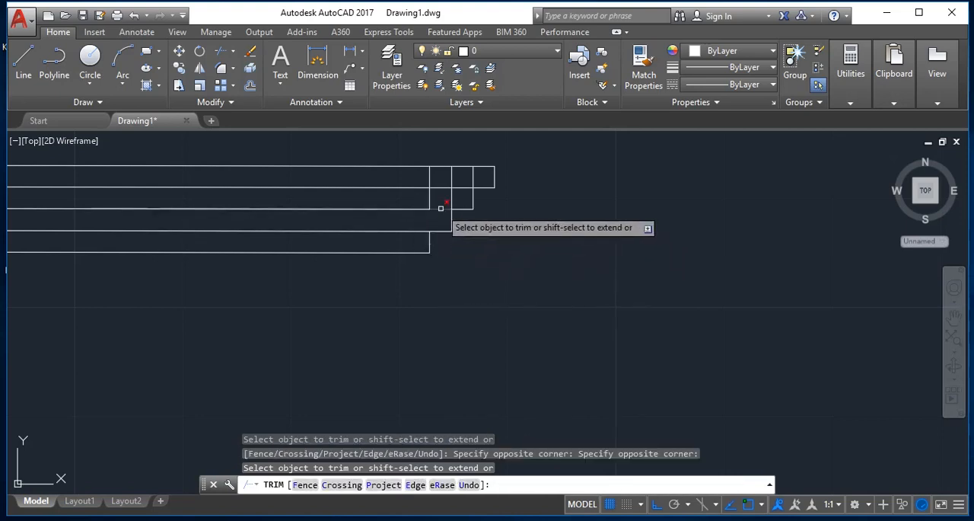
left_click(455, 193)
left_click(463, 185)
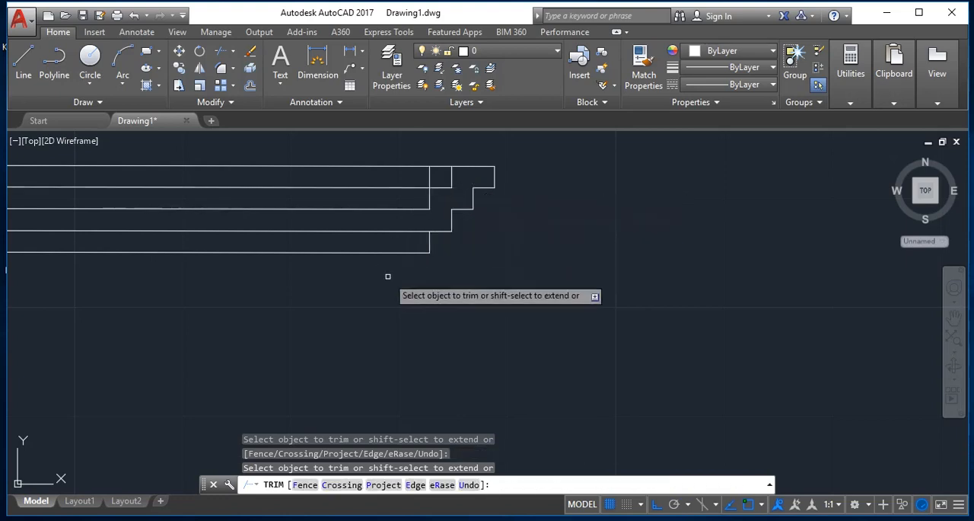
key("Escape")
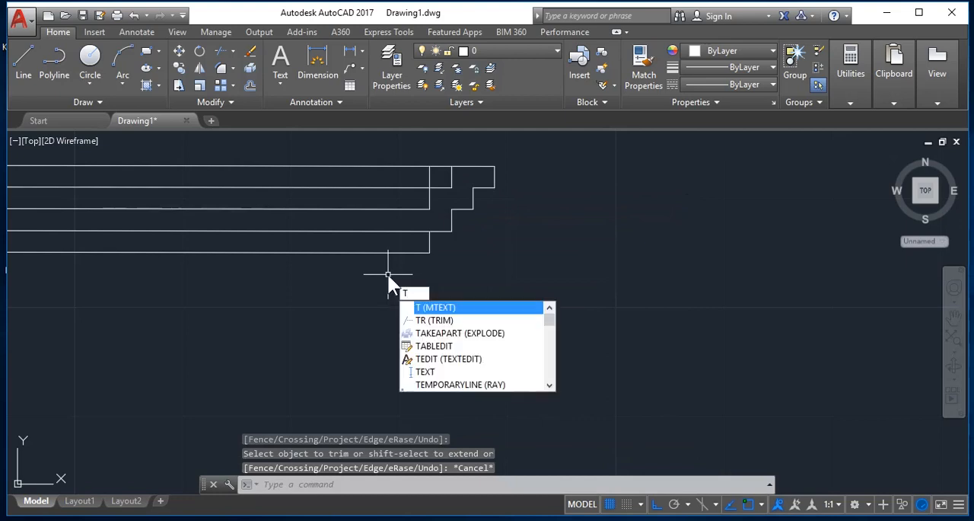
key("Escape")
type("e")
key("Return")
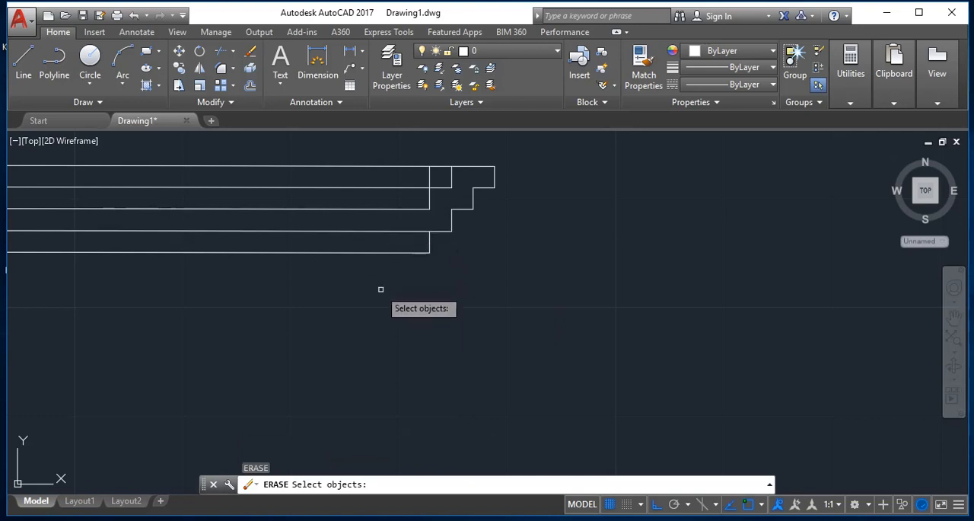
key("Escape")
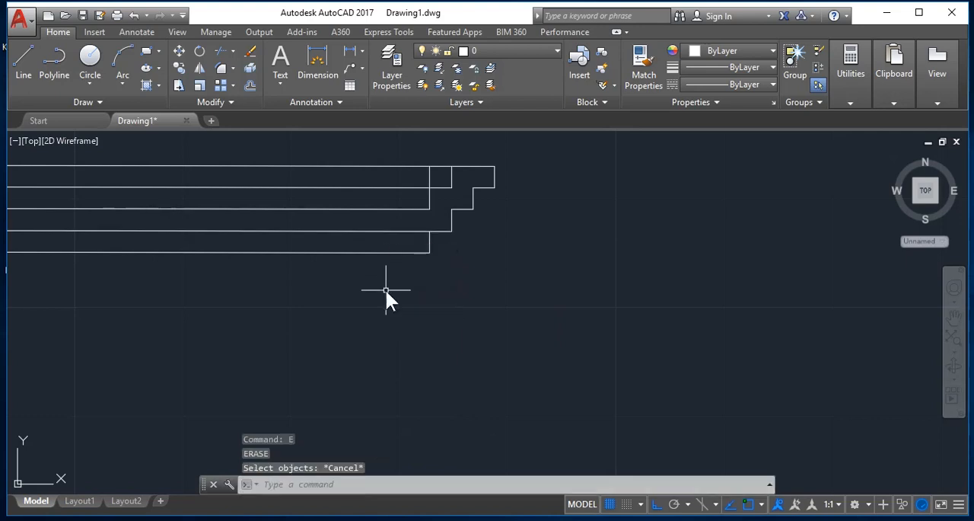
type("r")
key("Escape")
- Extend the lowest step's short vertical line up to the next horizontal line, using all objects as boundary edges
type("ex")
key("Return")
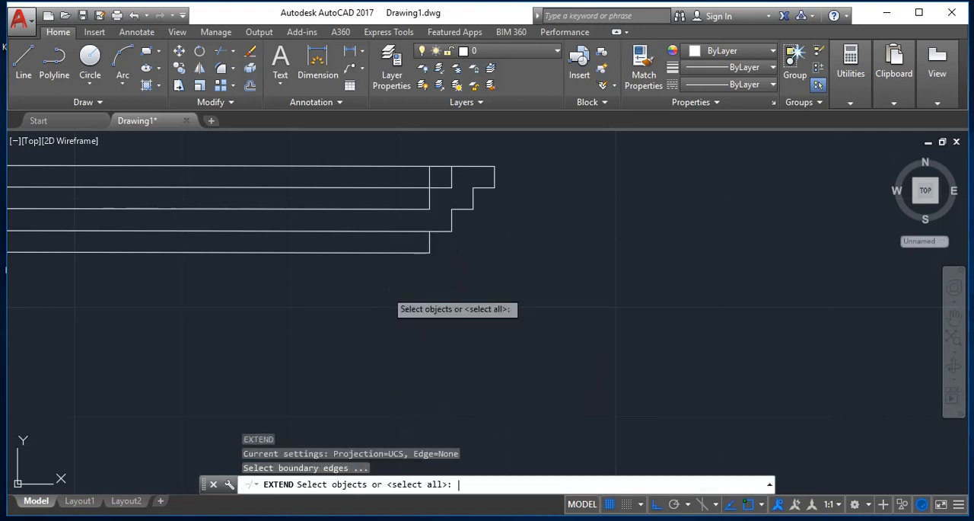
key("Return")
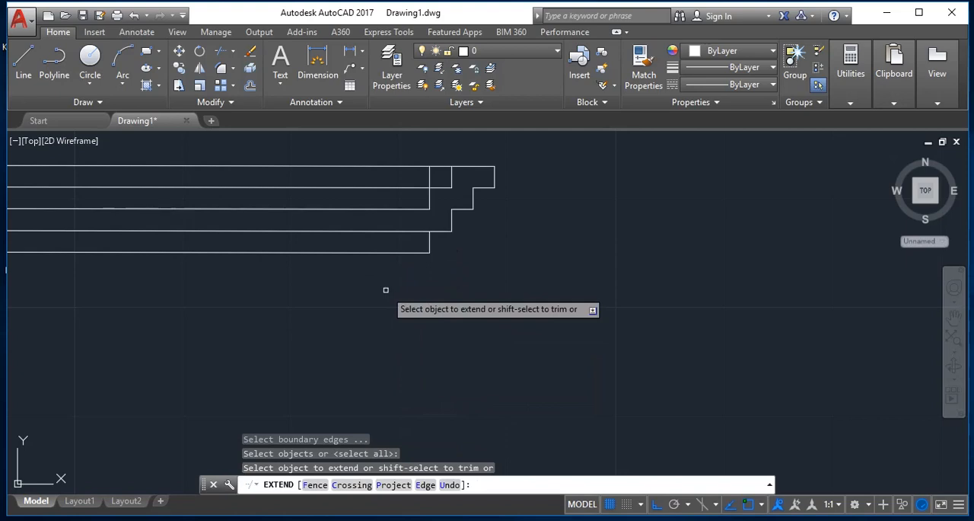
left_click(430, 255)
- Trim the fourth horizontal line inside the profile and the vertical piece above it, using all objects as cutting edges
type("tr")
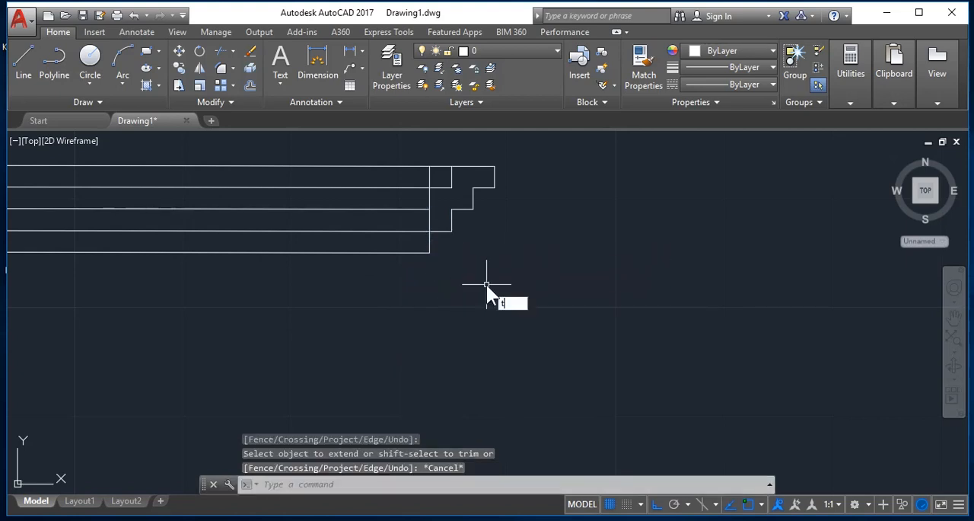
key("Return")
key("Return")
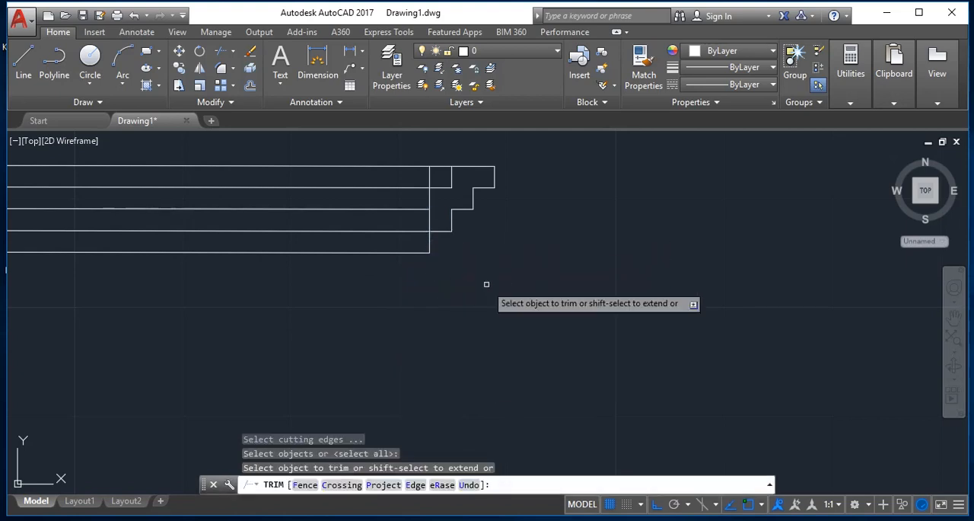
left_click(407, 230)
left_click(424, 222)
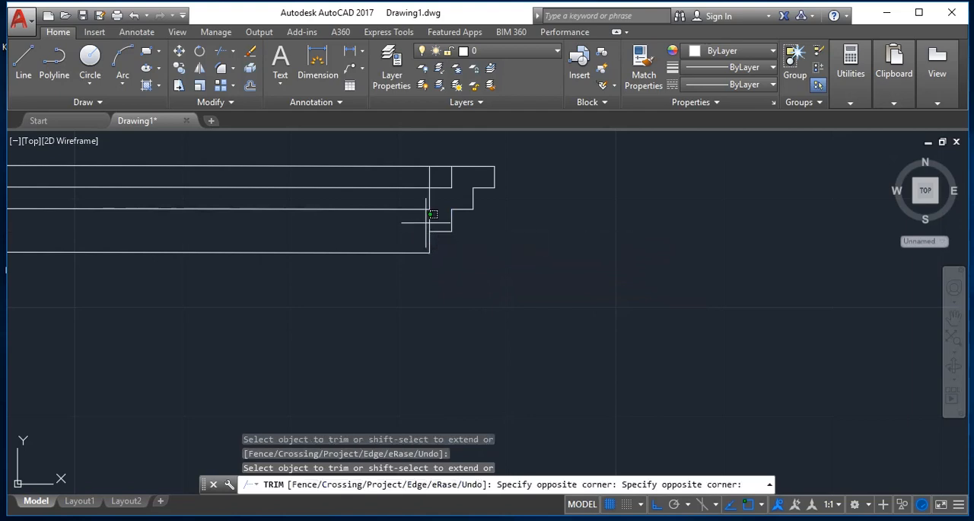
left_click(435, 215)
key("Escape")
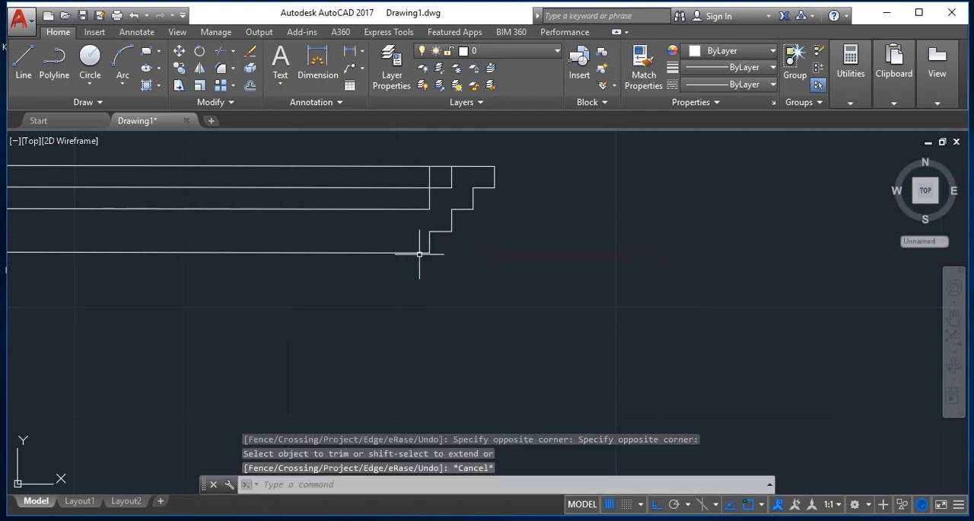
- Erase the leftover inner horizontal and vertical lines so only the stepped outline remains at the upper-right corner
type("e")
key("Return")
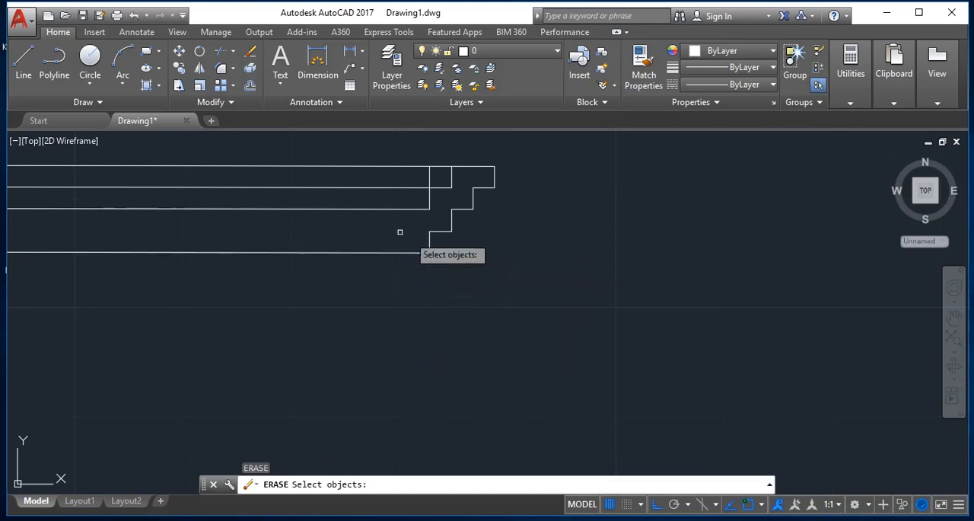
left_click_drag(398, 226, 359, 187)
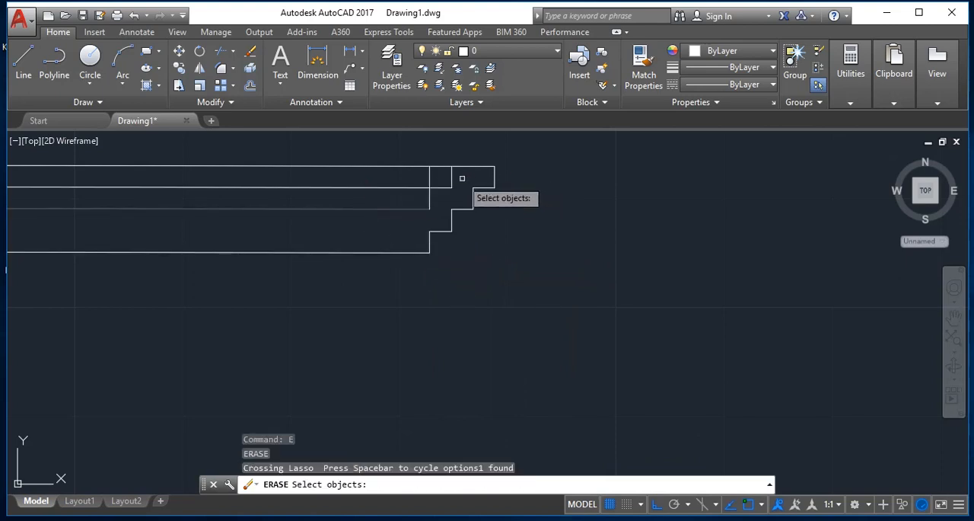
mouse_move(459, 180)
left_mouse_down()
mouse_move(462, 169)
mouse_move(379, 199)
left_mouse_up()
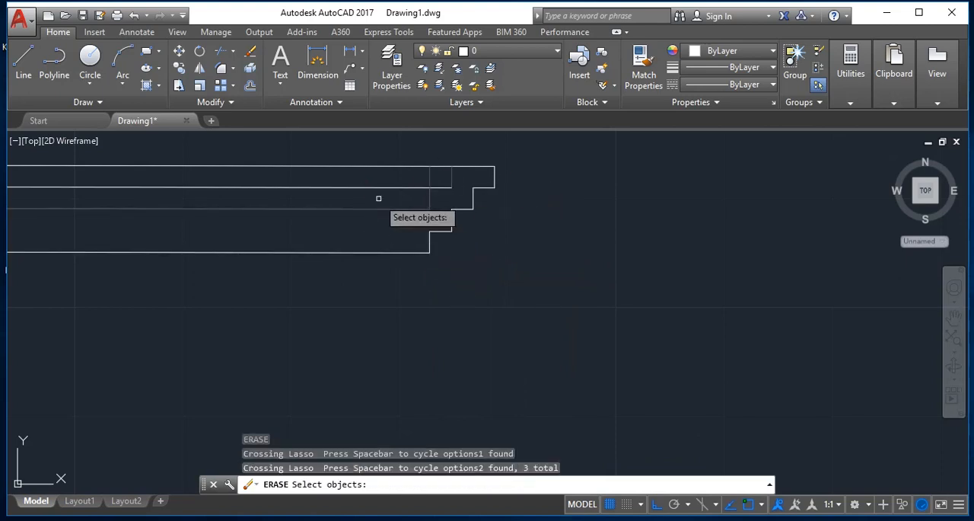
left_click(437, 187)
key("Return")
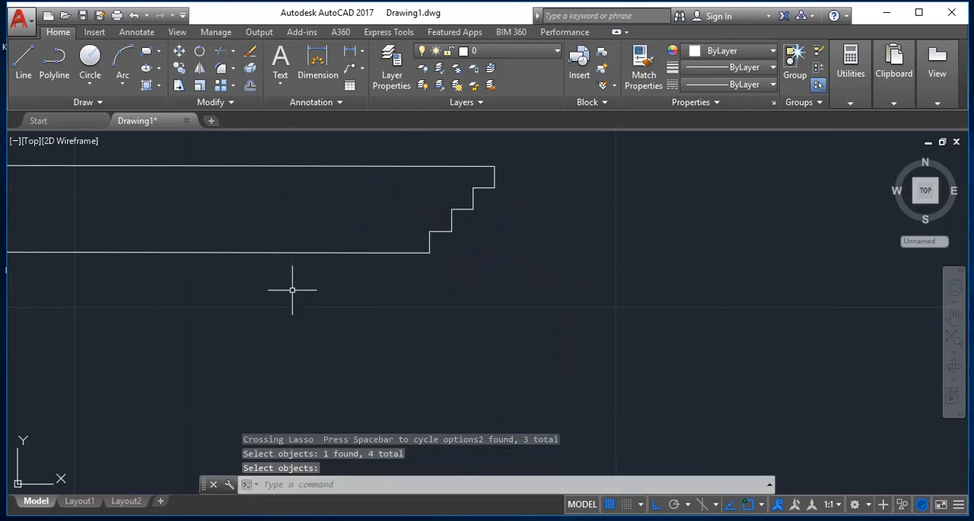
- Erase every object in the drawing to clear the model space
type("z")
key("Return")
type("e")
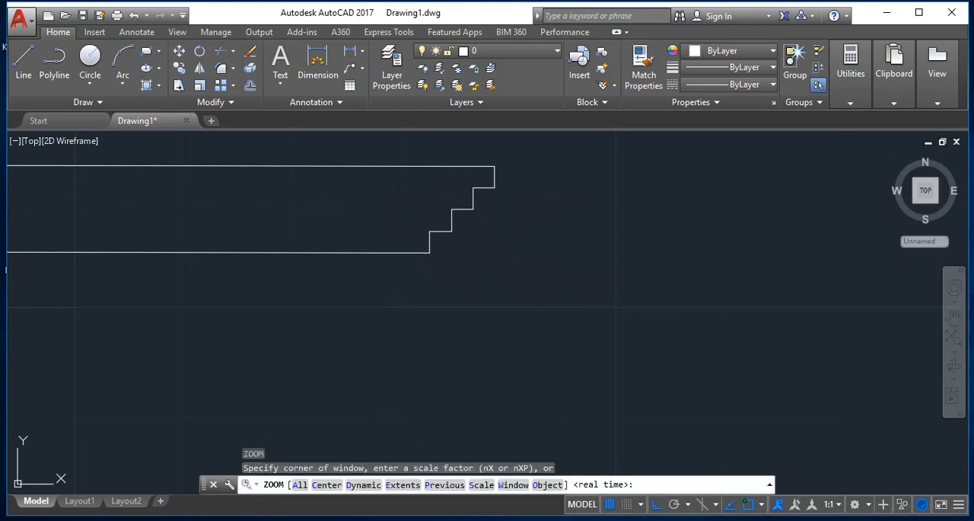
key("Return")
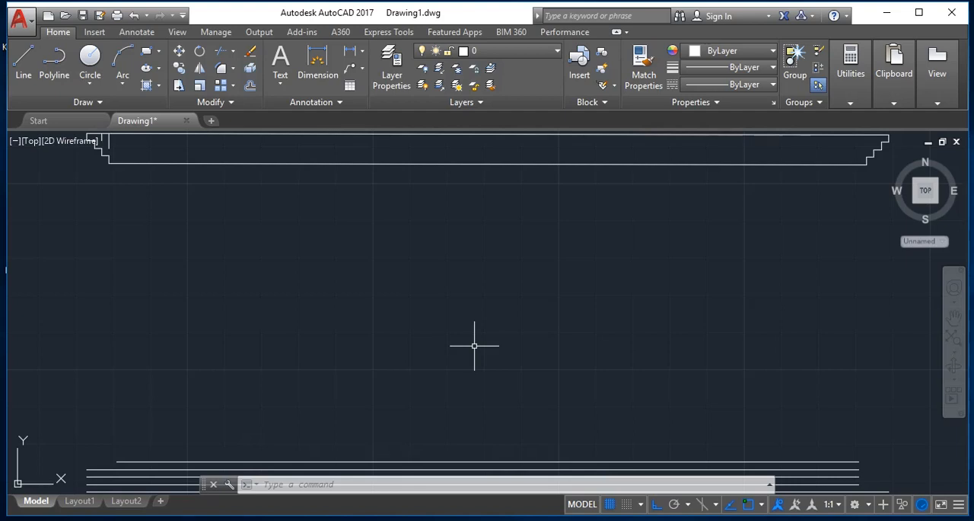
key("ctrl+a")
key("Delete")
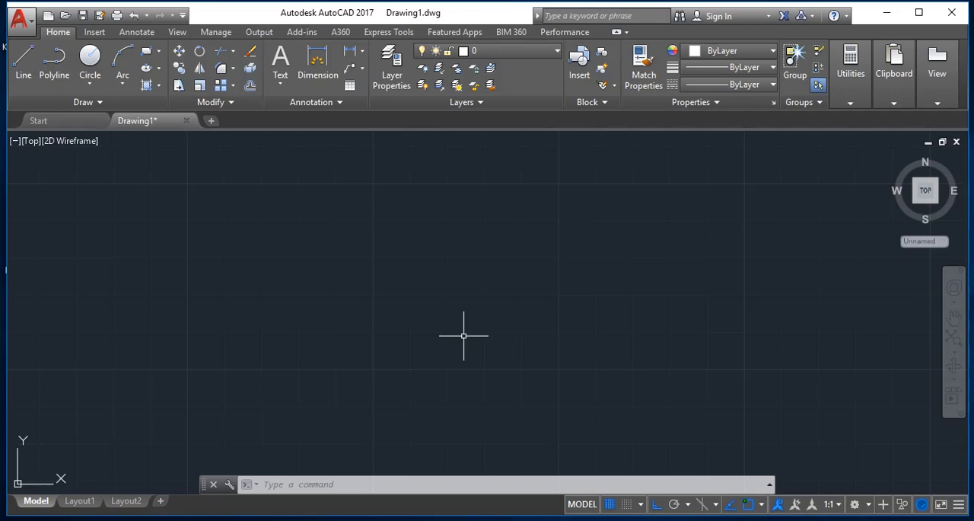
key("Escape")
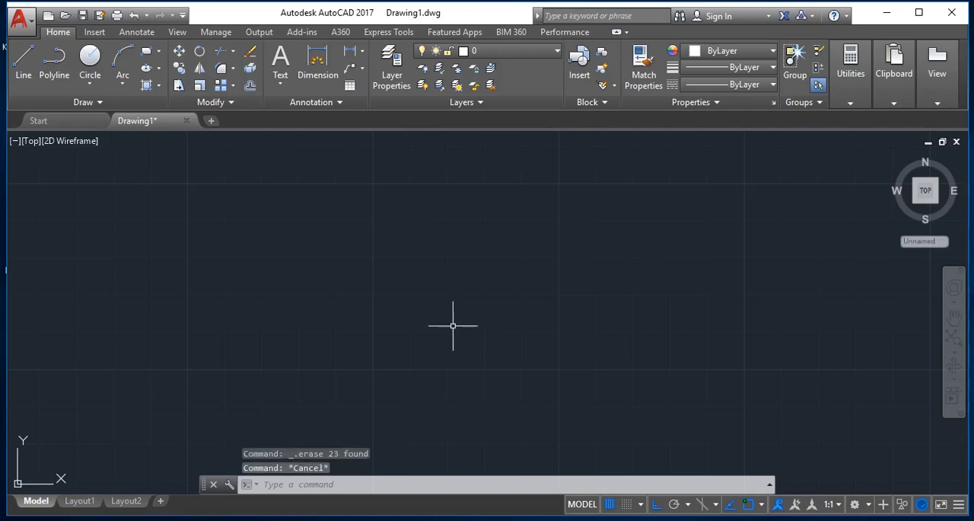
- Draw a single long horizontal line across the middle of the empty drawing area
type("l")
key("Return")
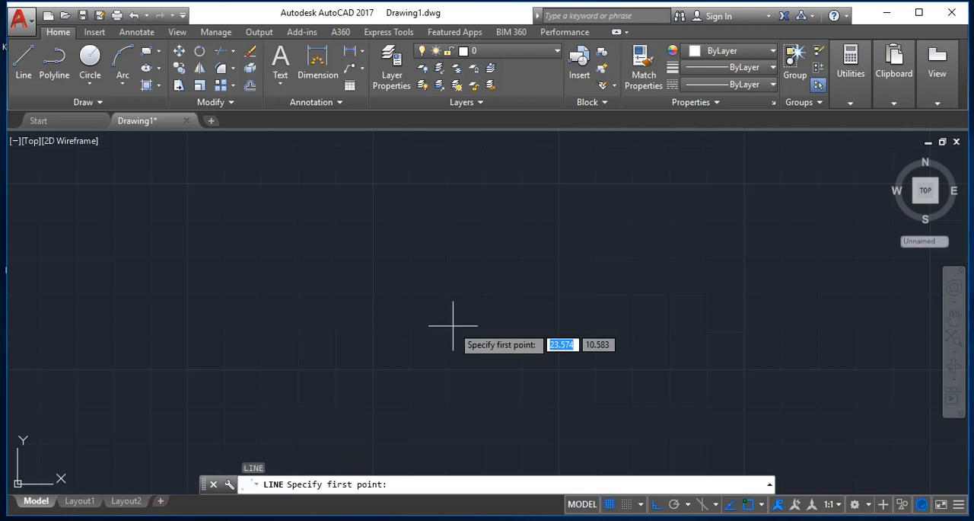
left_click(244, 262)
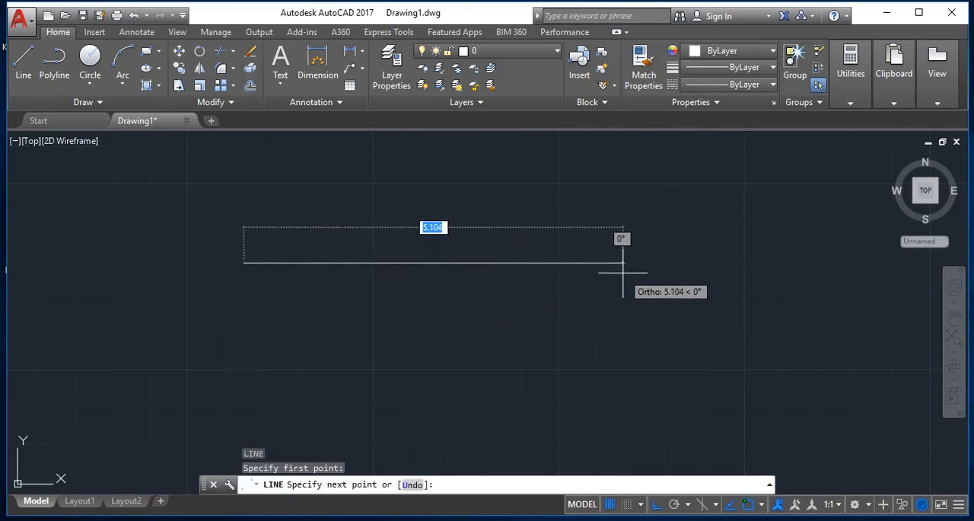
left_click(683, 267)
key("Return")
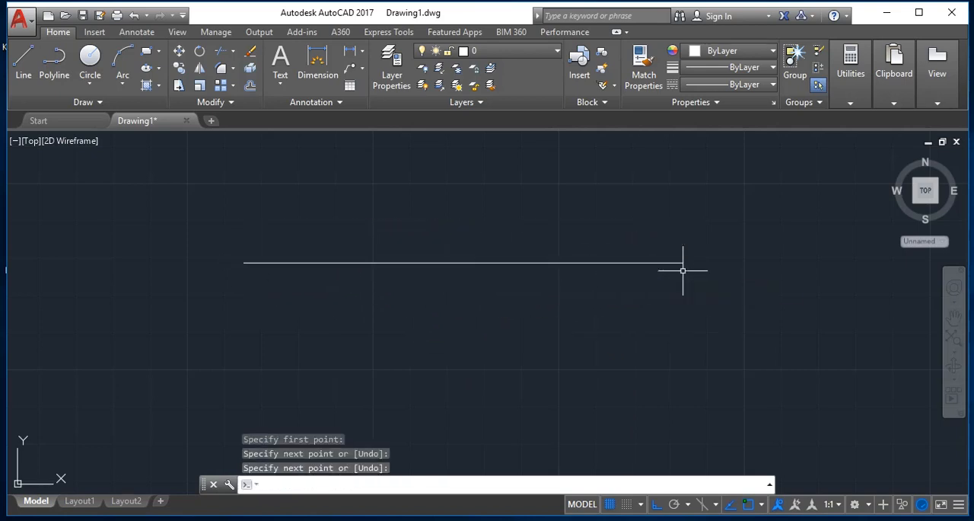
- Offset the horizontal line downward by 0.6
type("o")
key("Return")
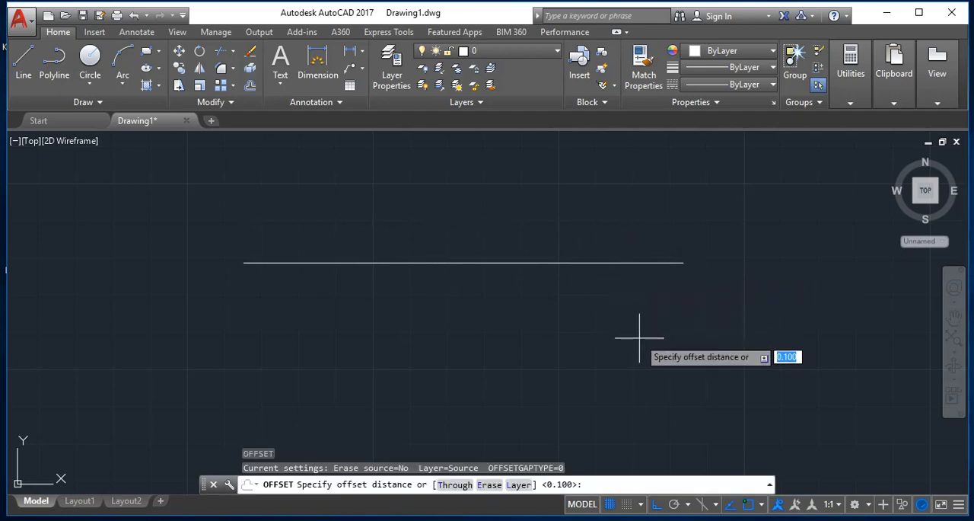
type(".6")
key("Return")
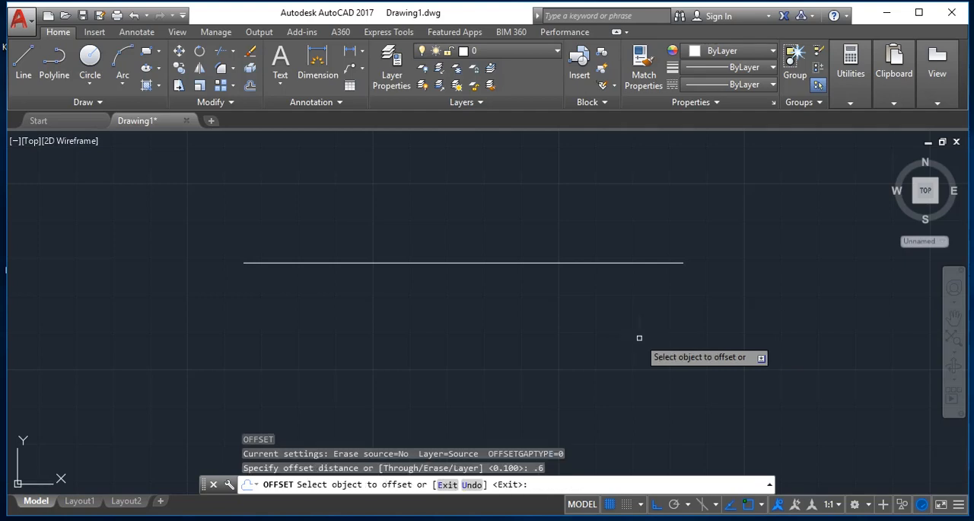
left_click(515, 263)
left_click(530, 335)
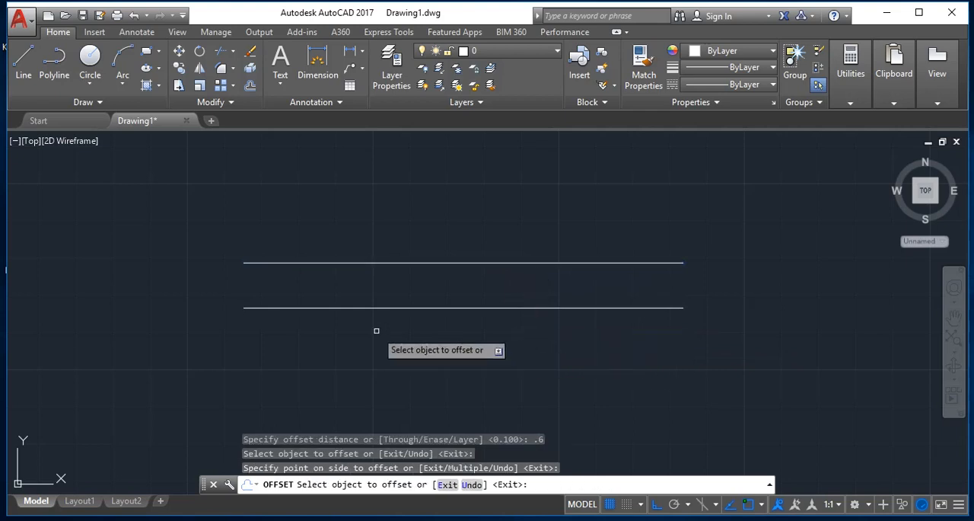
key("Escape")
- Draw a vertical line joining the left endpoints of the two horizontal lines
type("l")
key("Return")
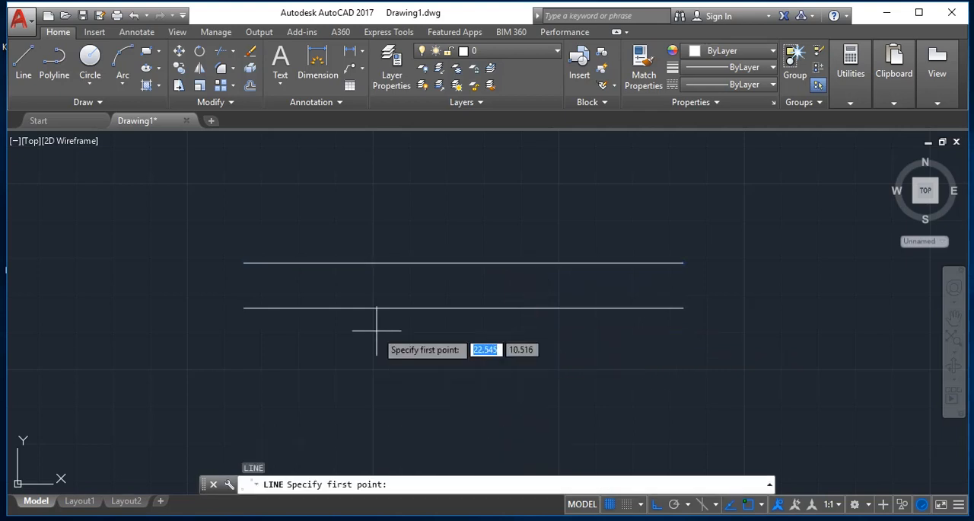
left_click(243, 263)
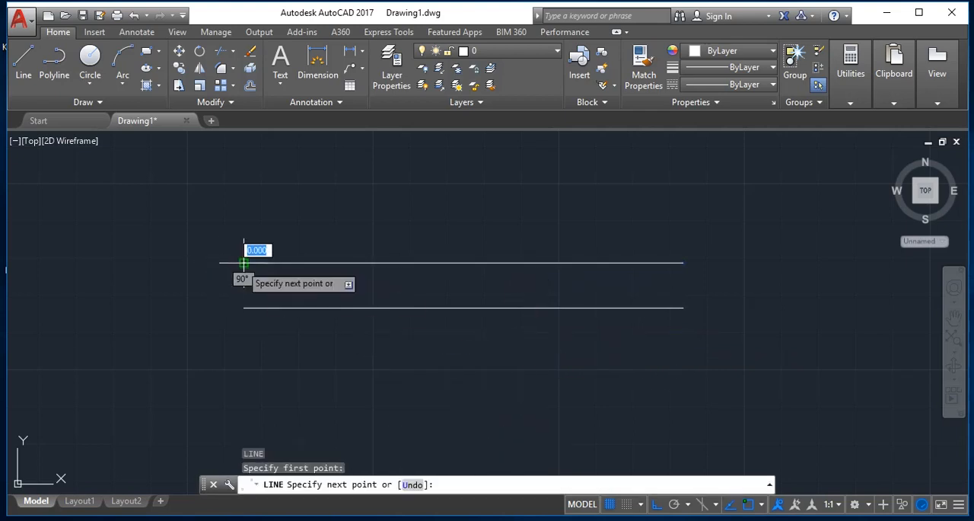
left_click(244, 307)
key("Return")
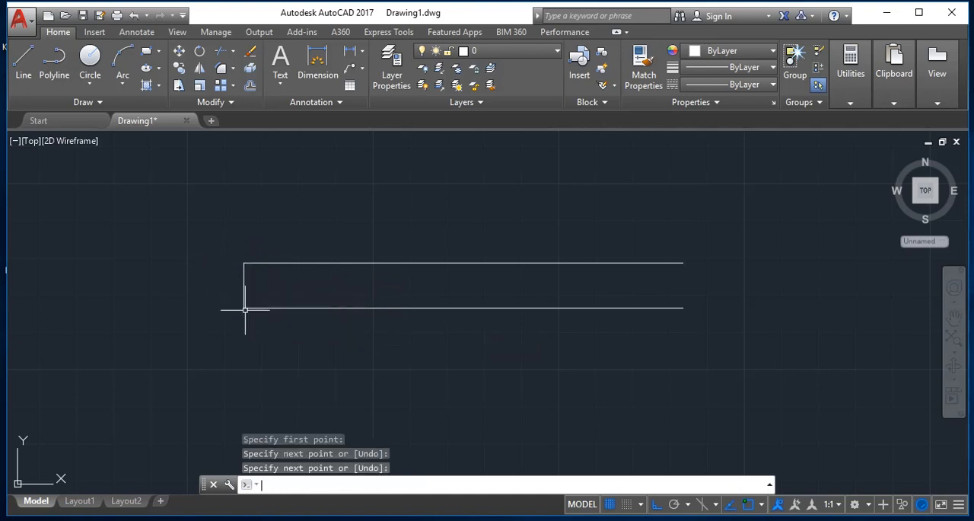
- Offset the left vertical line by 0.3 to the right, inside the two horizontal lines
type("o")
key("Return")
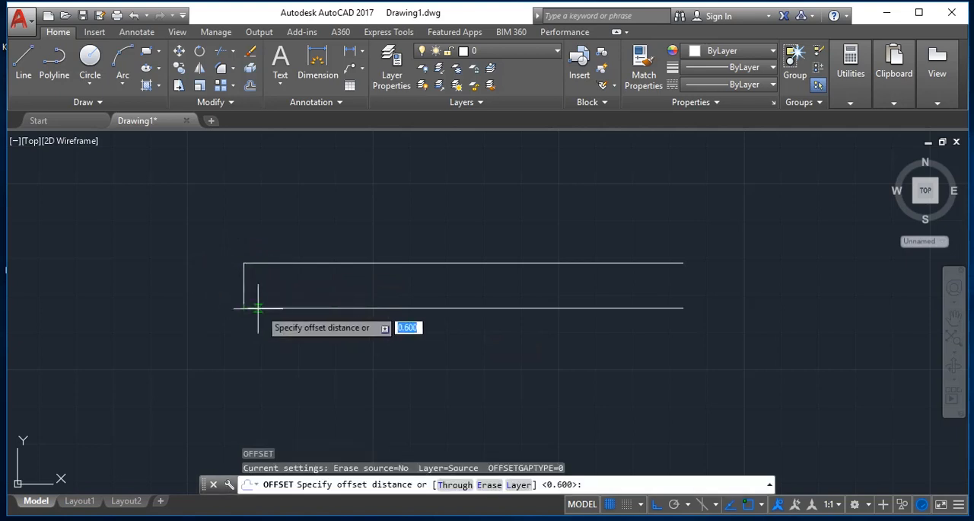
type(".")
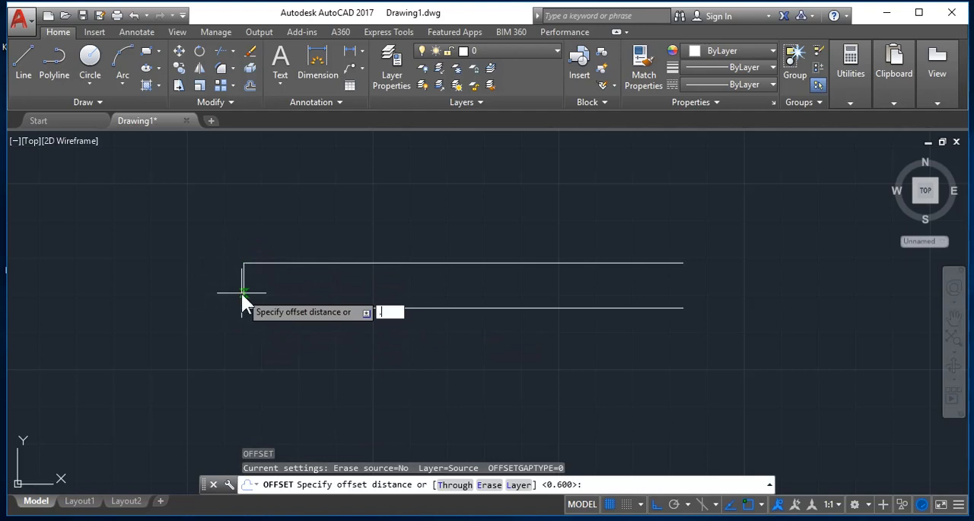
type("3")
key("Return")
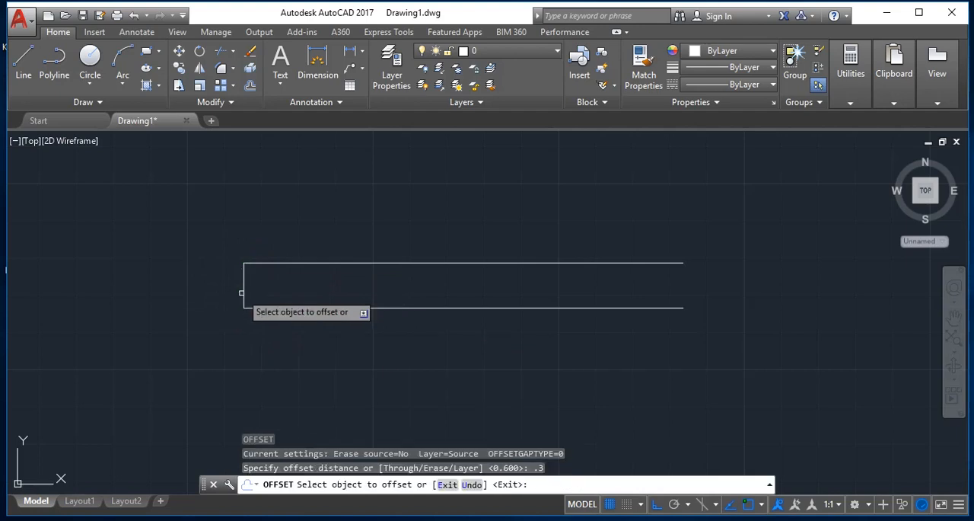
left_click(244, 293)
left_click(360, 293)
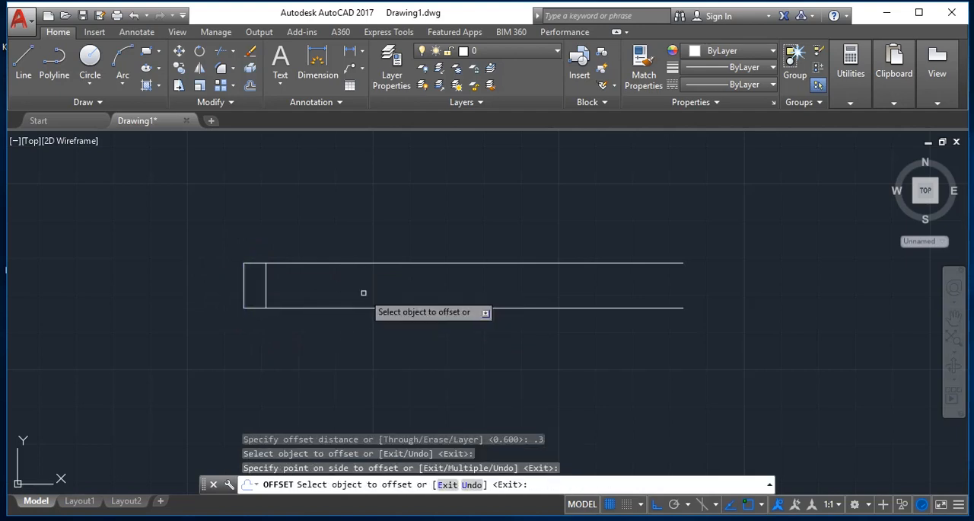
key("Escape")
- With ortho off, draw a three-point arc from the upper-left corner through the inner vertical's midpoint to its lower end
type("a")
key("Return")
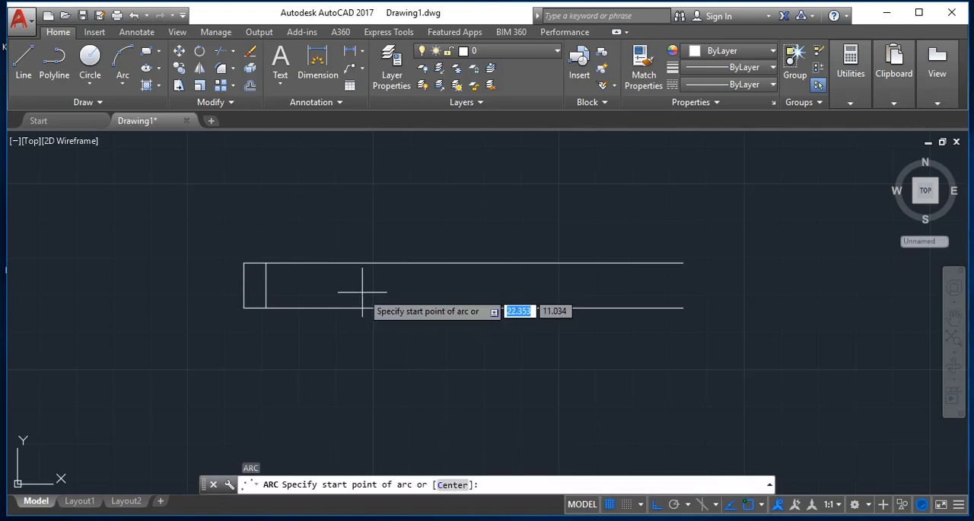
left_click(243, 263)
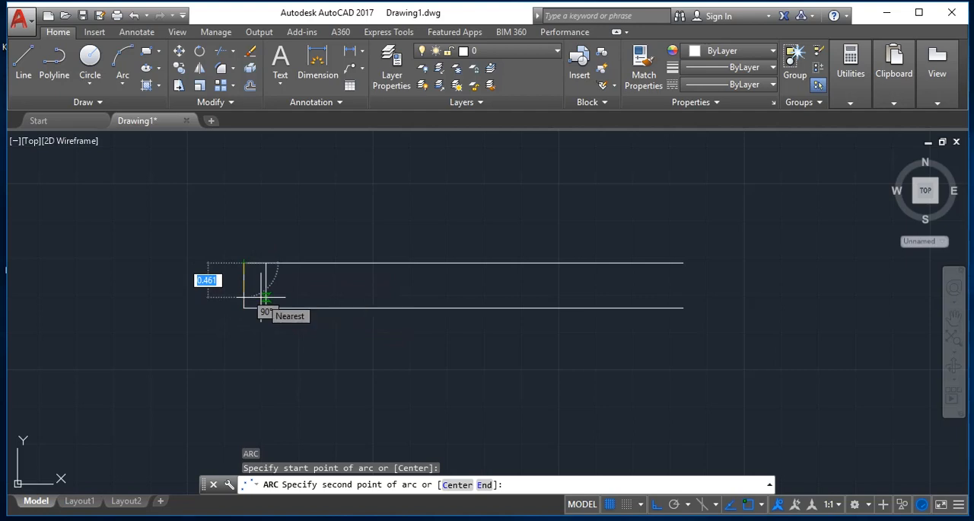
key("F8")
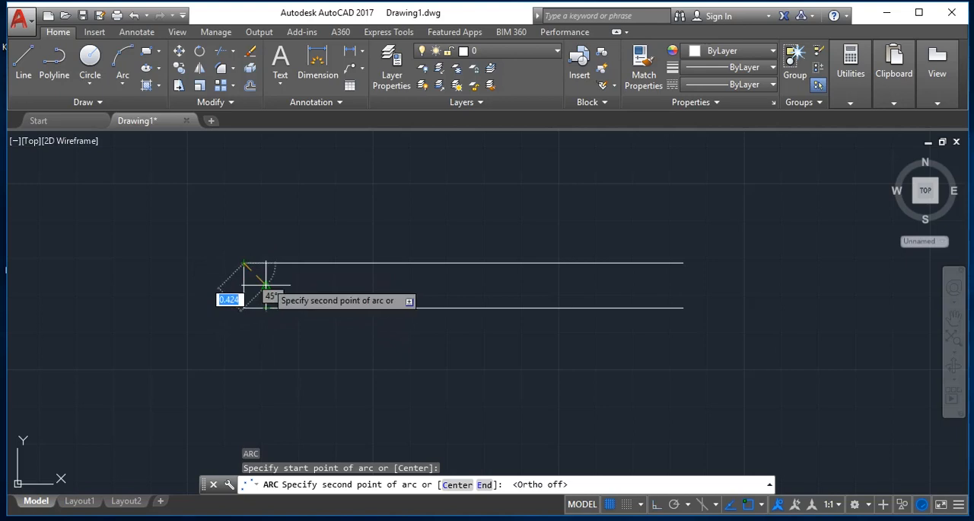
left_click(264, 286)
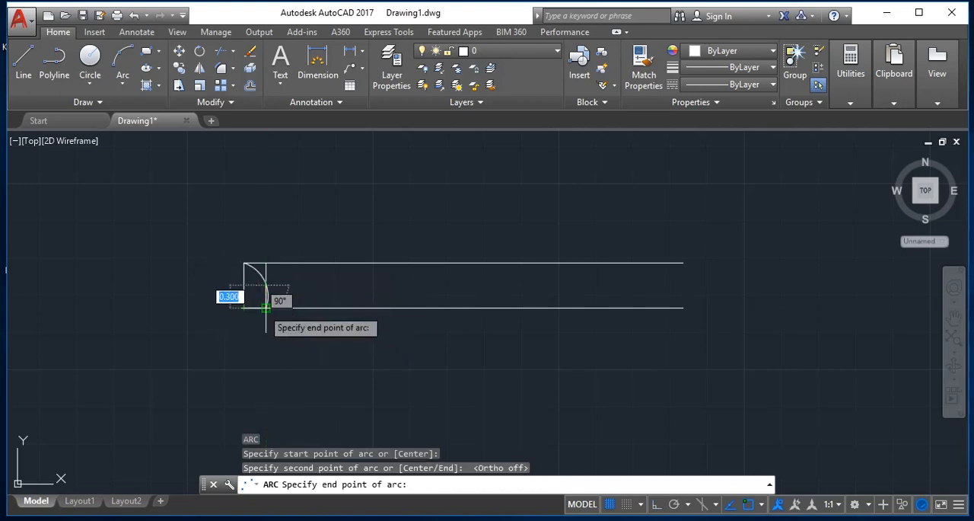
left_click(265, 307)
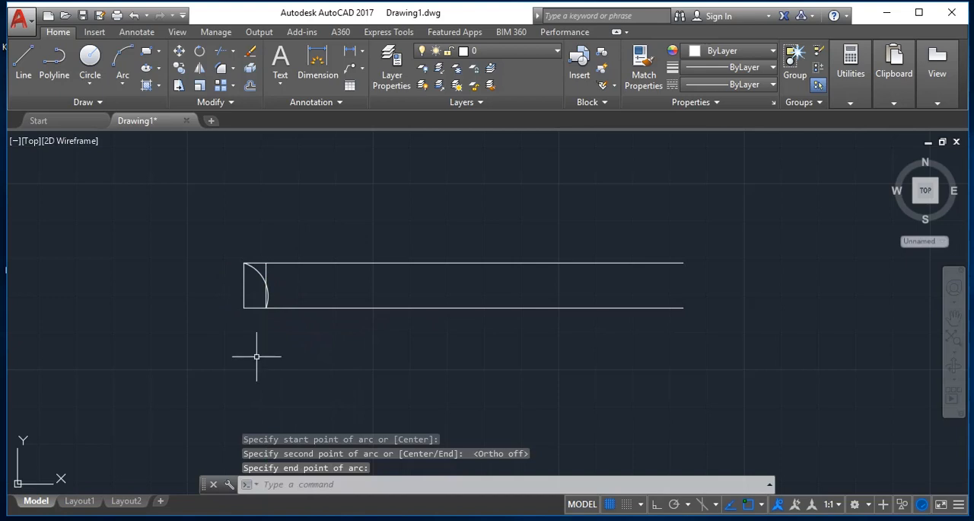
- Erase the outer left vertical line and the inner vertical line, keeping the arc between the two horizontal lines
key("Escape")
type("e")
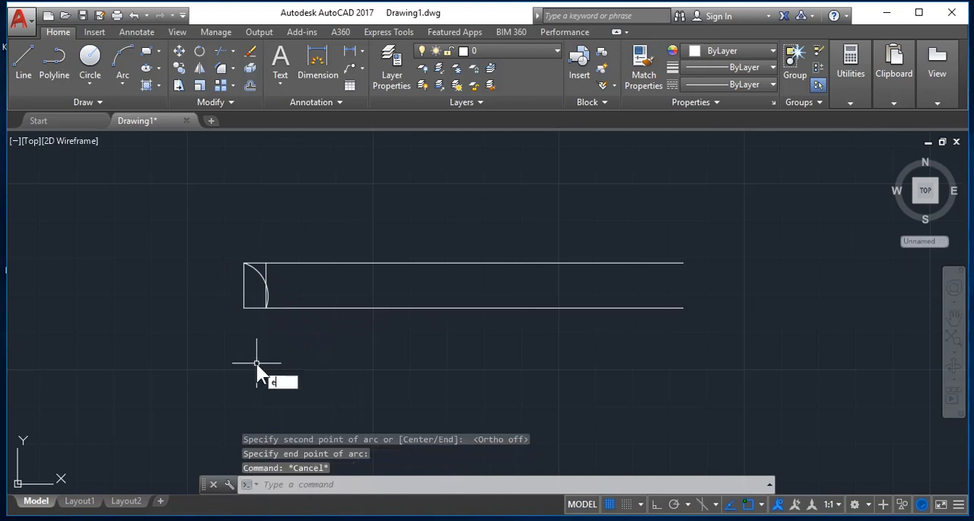
key("Return")
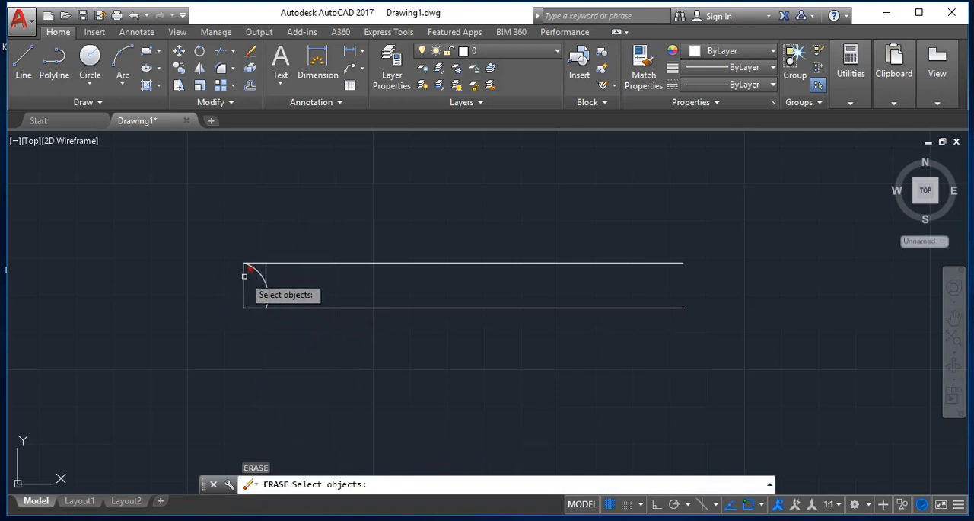
left_click(245, 275)
key("Return")
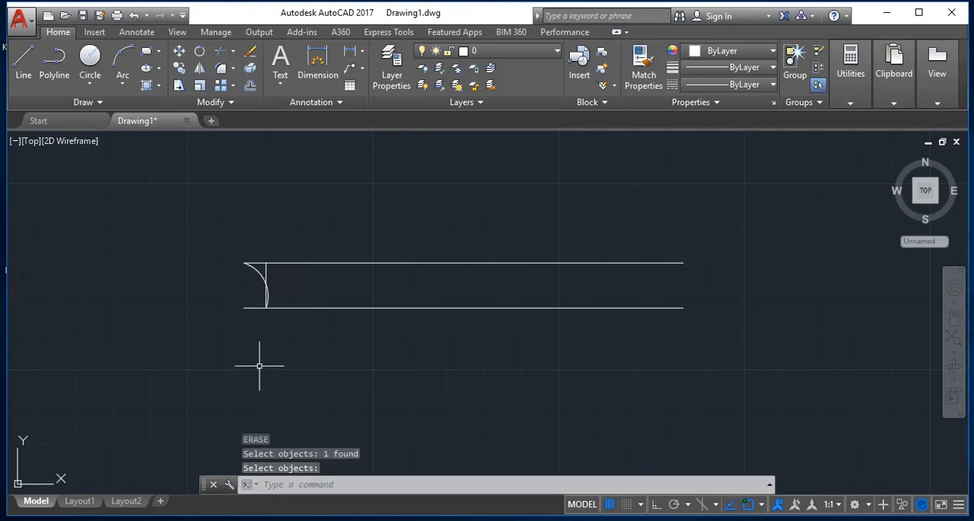
key("Escape")
type("e")
key("Return")
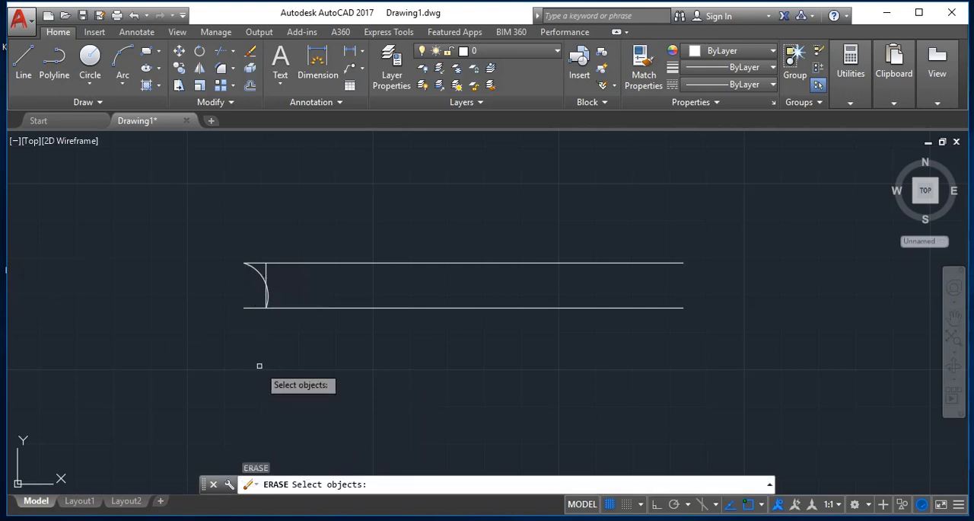
left_click(266, 272)
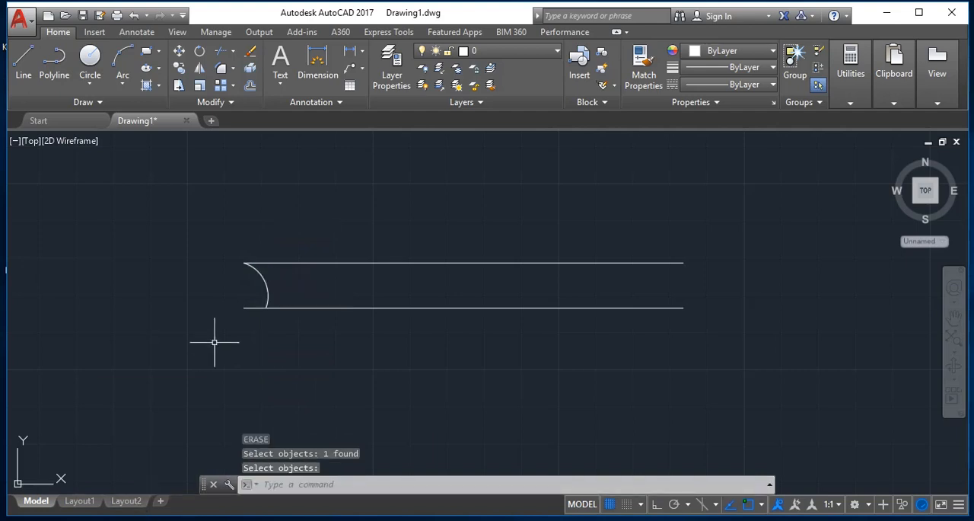
- Trim the stub of the lower horizontal line that extends left beyond the arc's lower end
key("Escape")
type("tr")
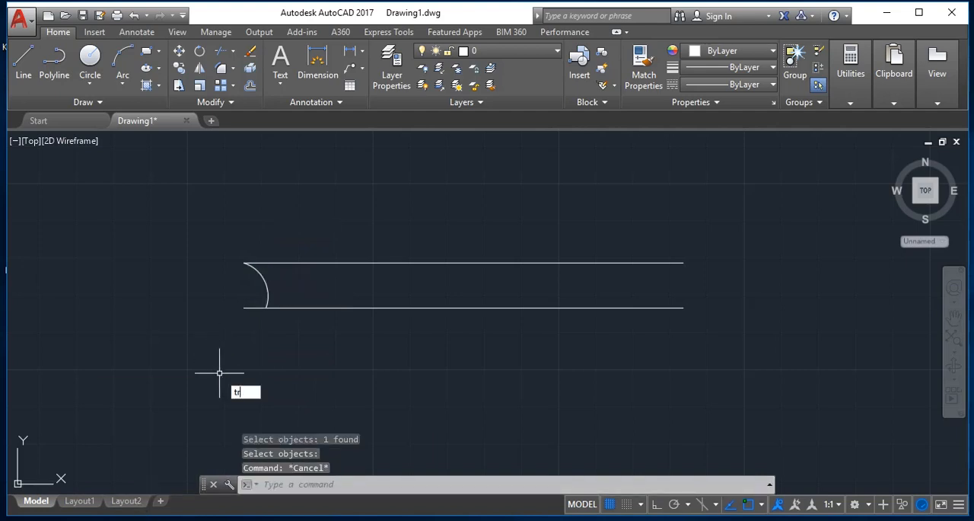
key("Return")
key("Return")
left_click(255, 308)
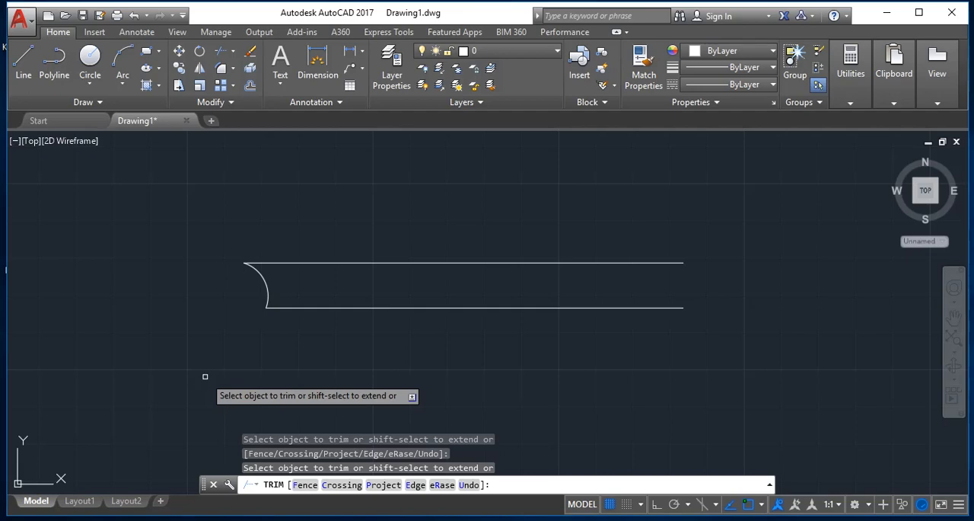
- Delete all objects of the arc-ended profile without saving the drawing
key("ctrl+s")
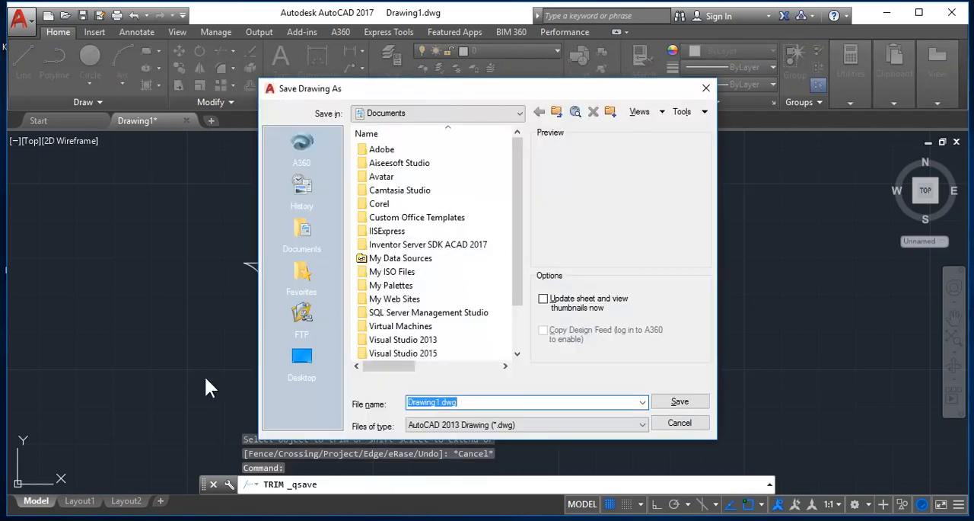
key("Escape")
key("ctrl+a")
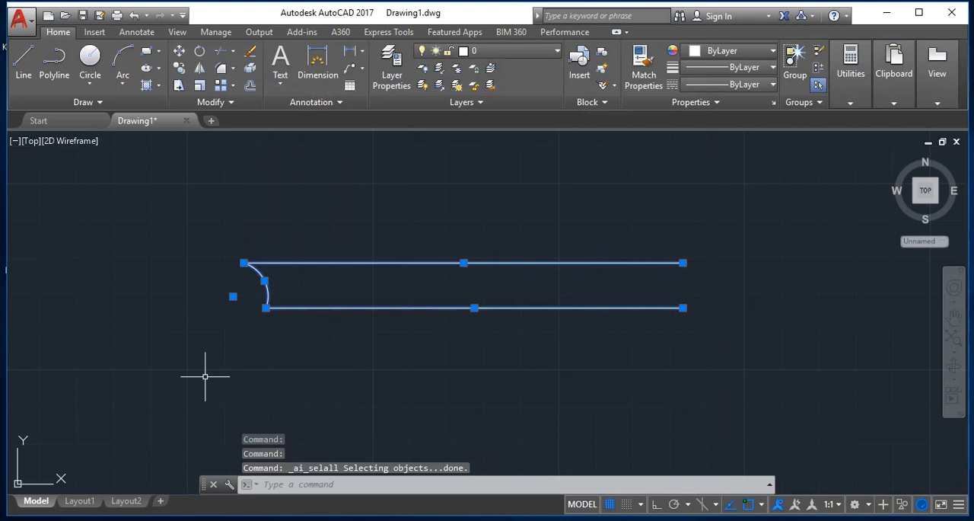
key("Delete")
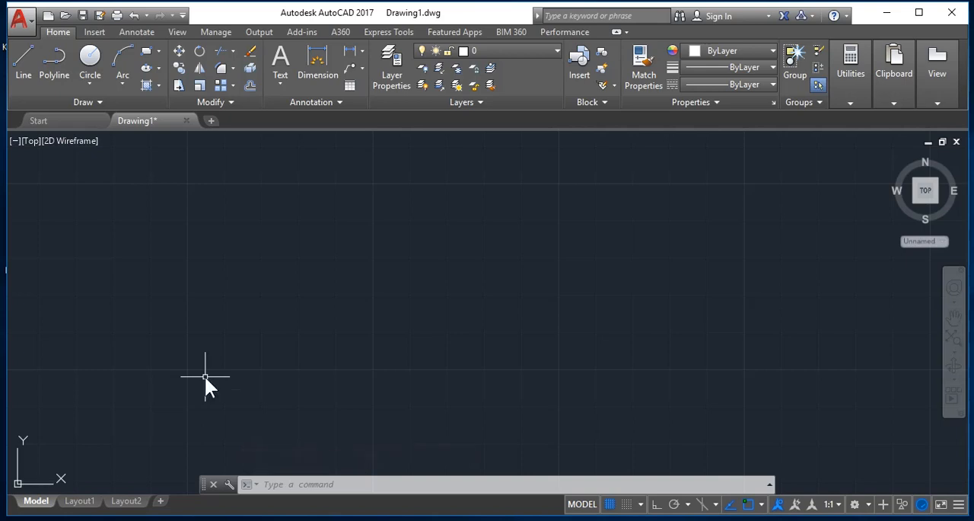
- Set the drawing units' insertion scale to Centimeters
type("UN")
key("Return")
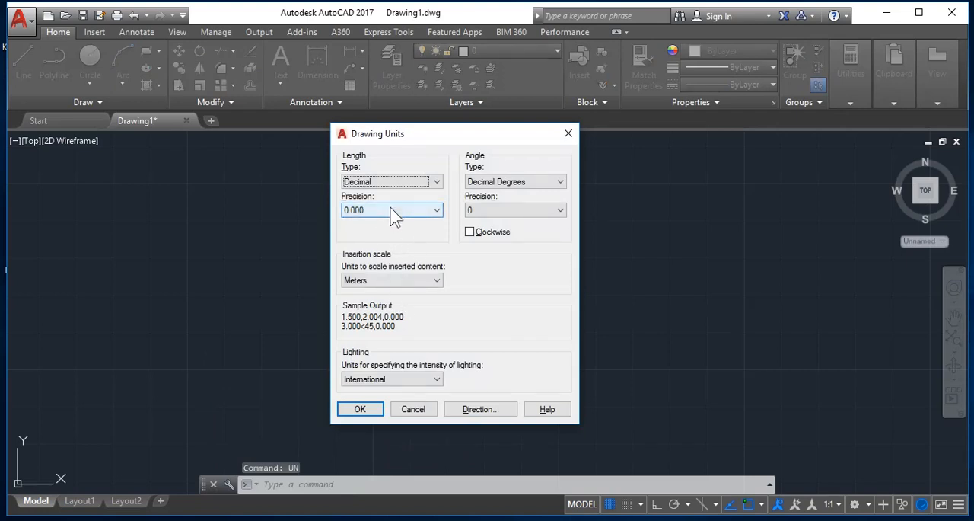
left_click(385, 279)
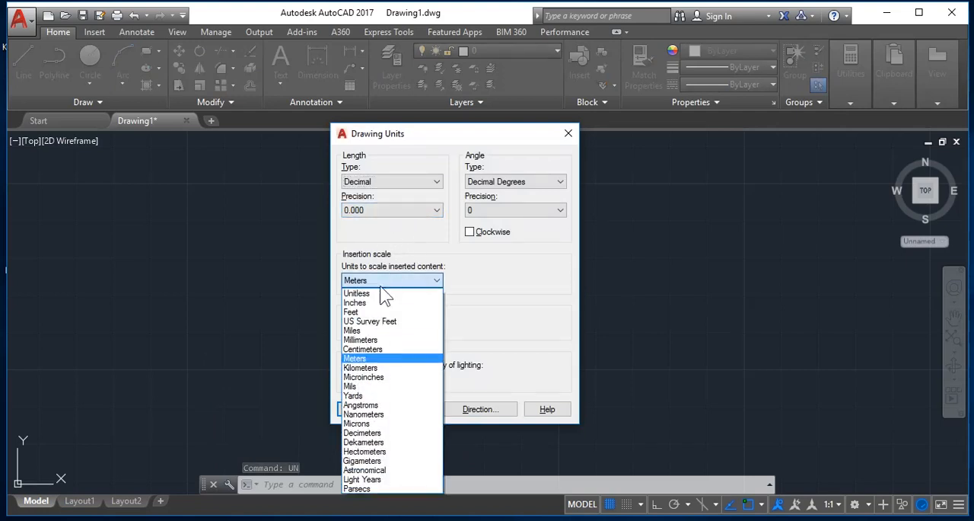
left_click(374, 348)
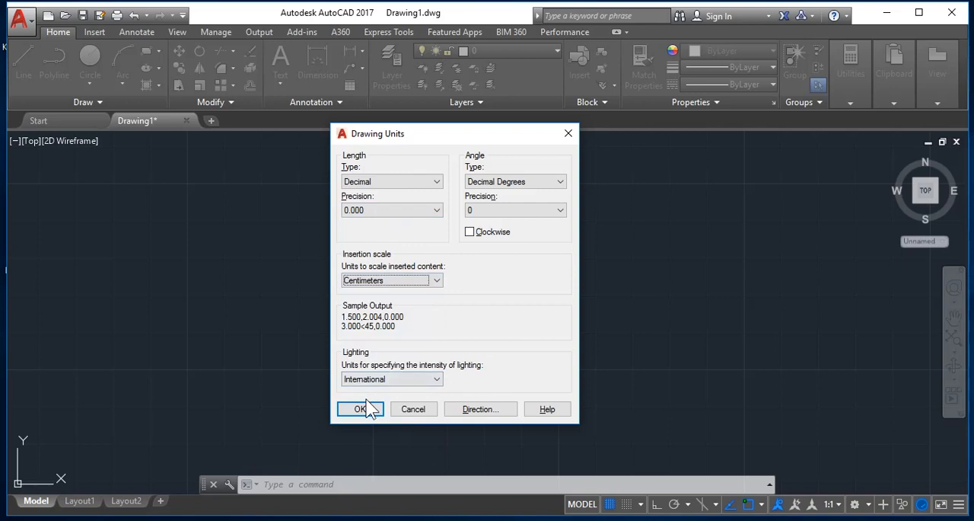
left_click(361, 408)
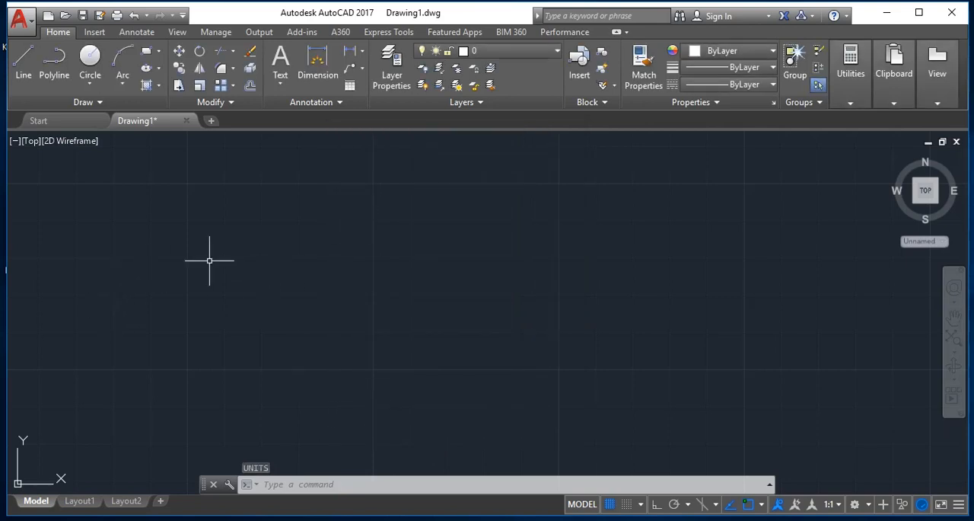
- Draw a horizontal line 1000 units long to the right with ortho on
key("Escape")
type("l")
key("Return")
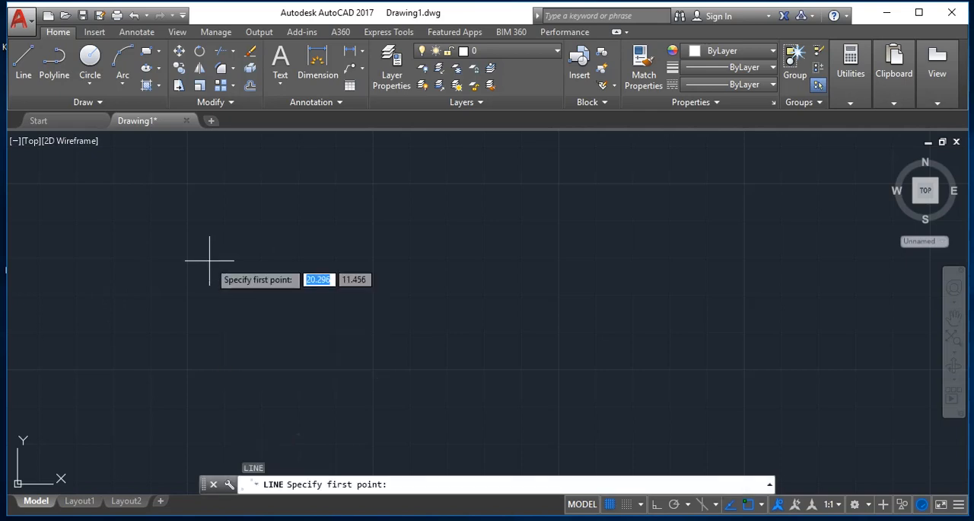
left_click(184, 247)
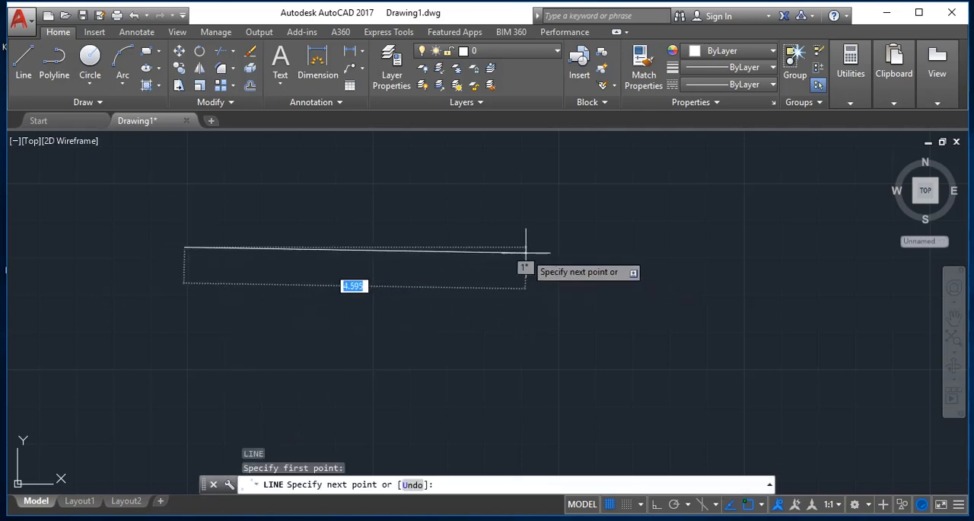
key("F8")
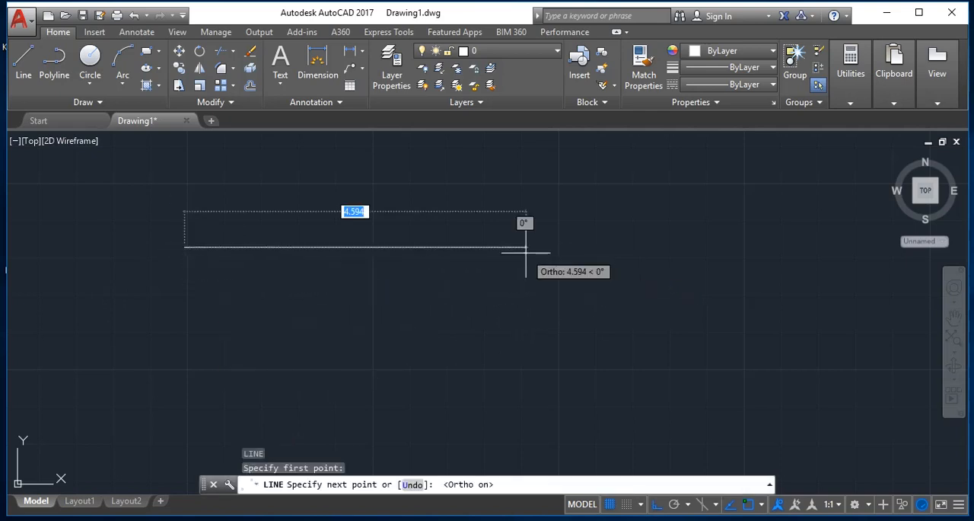
type("1000")
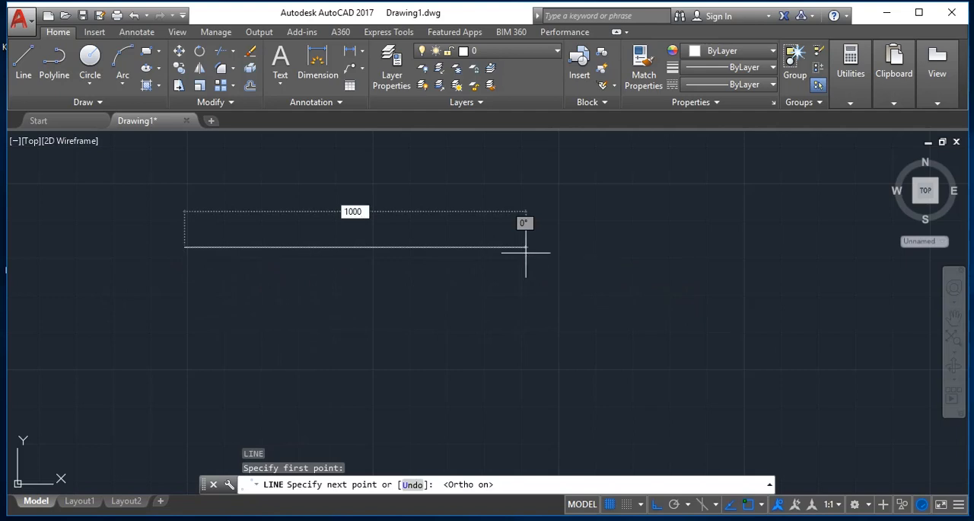
left_click_drag(372, 210, 352, 210)
key("Return")
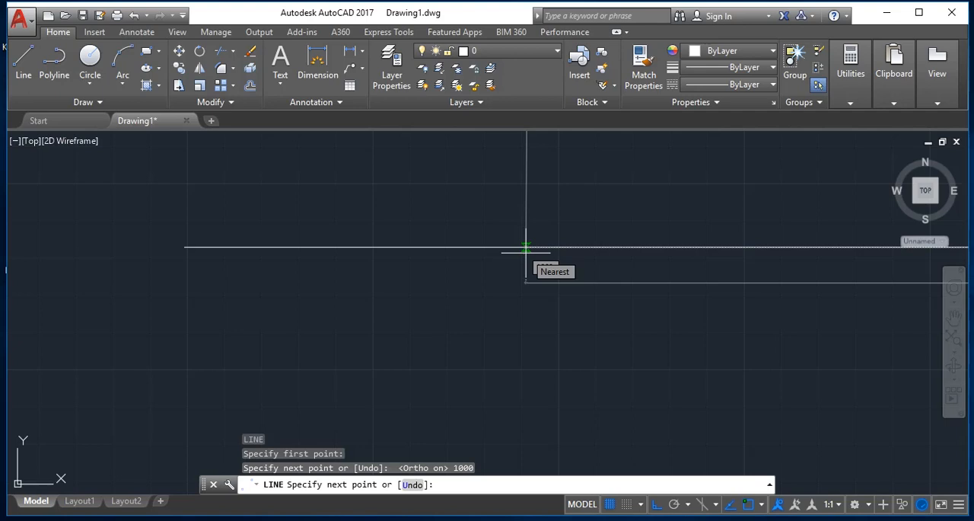
- Delete the 1000-unit line and minimize the drawing program to show the desktop
key("Escape")
key("ctrl+a")
key("Delete")
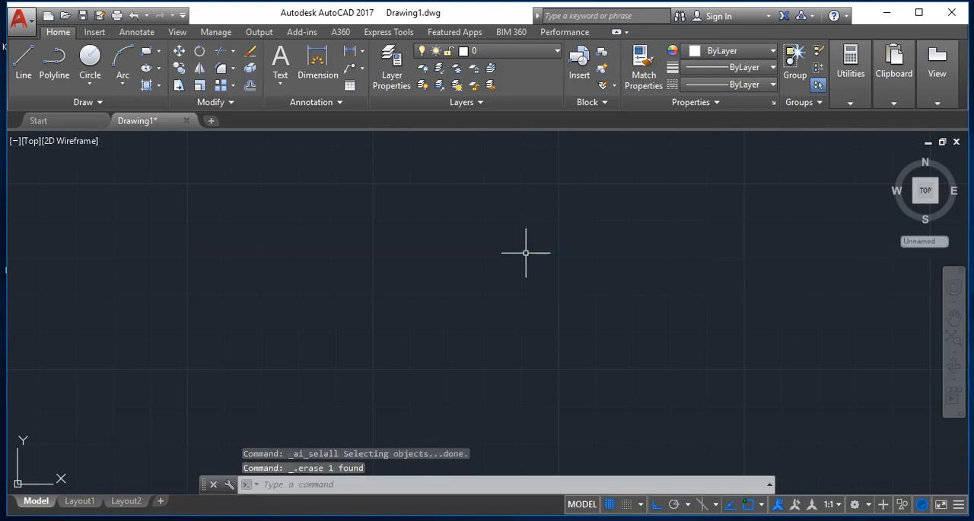
left_click(851, 73)
left_click(885, 13)
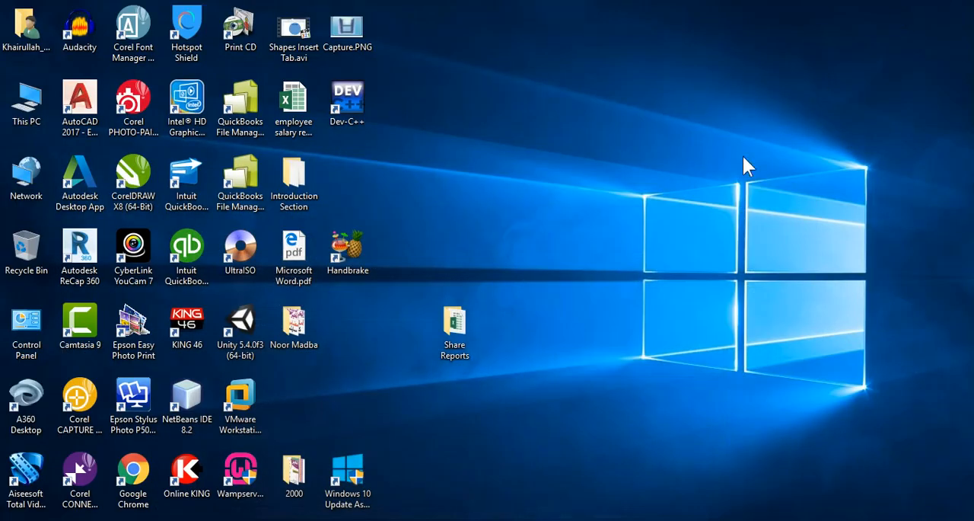